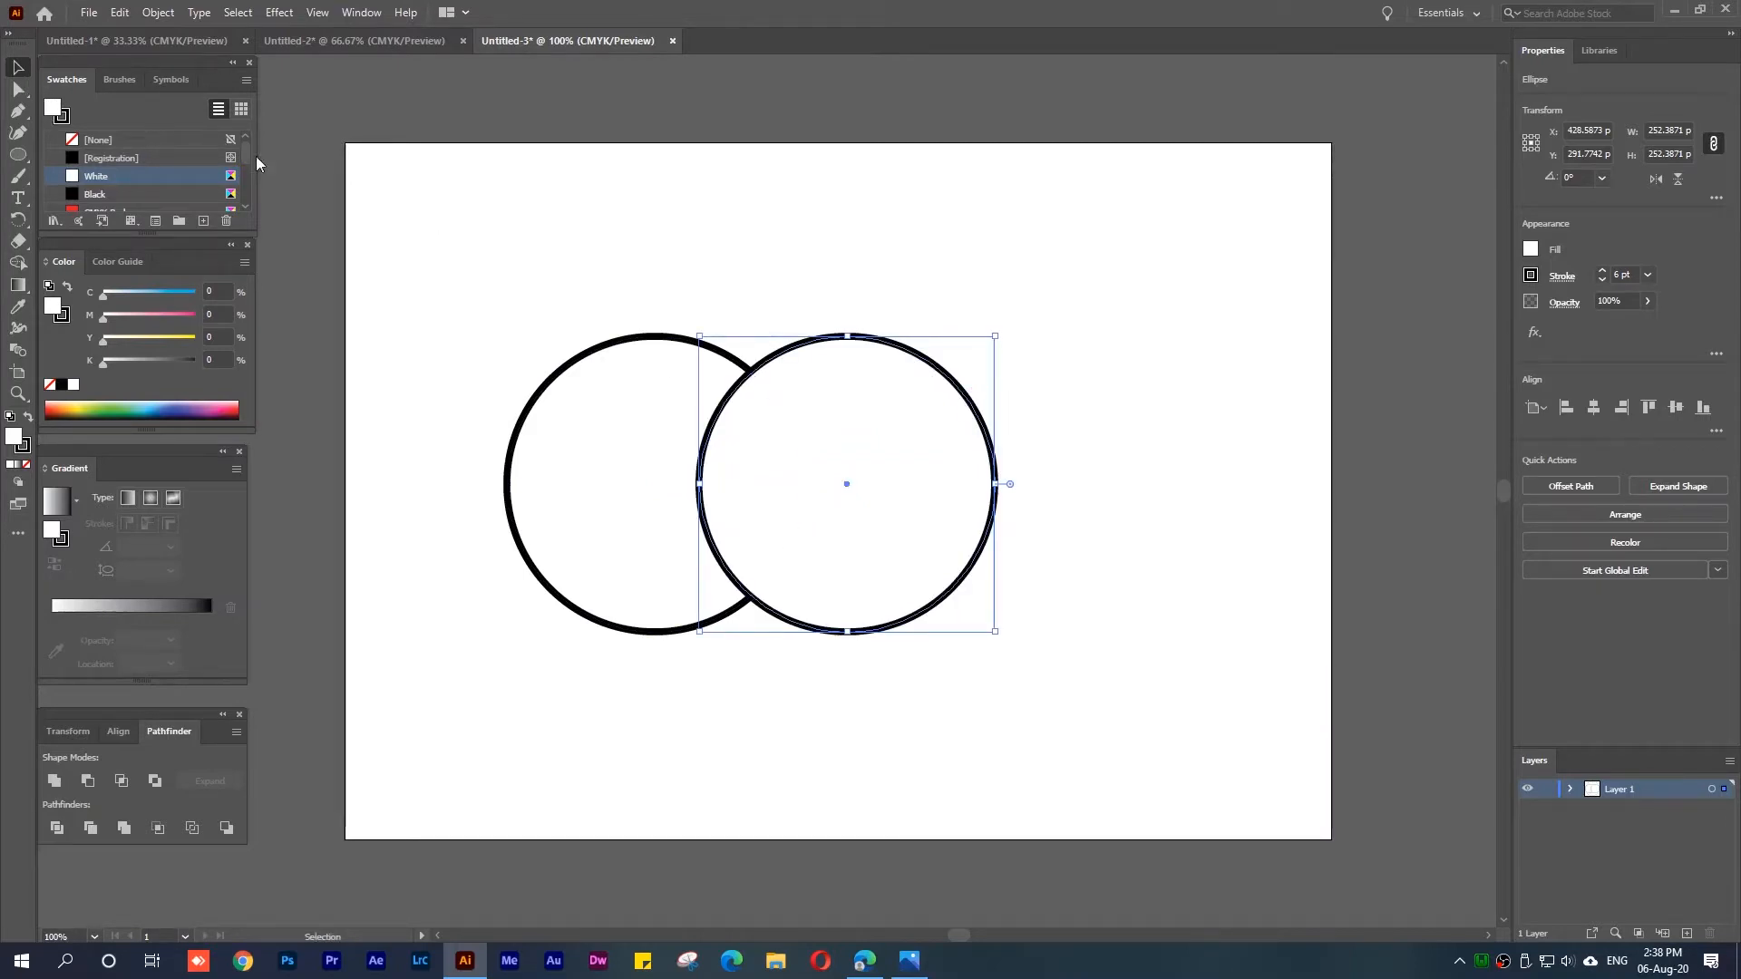
Remove the fill color from both overlapping circles, leaving only their black outlines
drag(474, 318, 1030, 629)
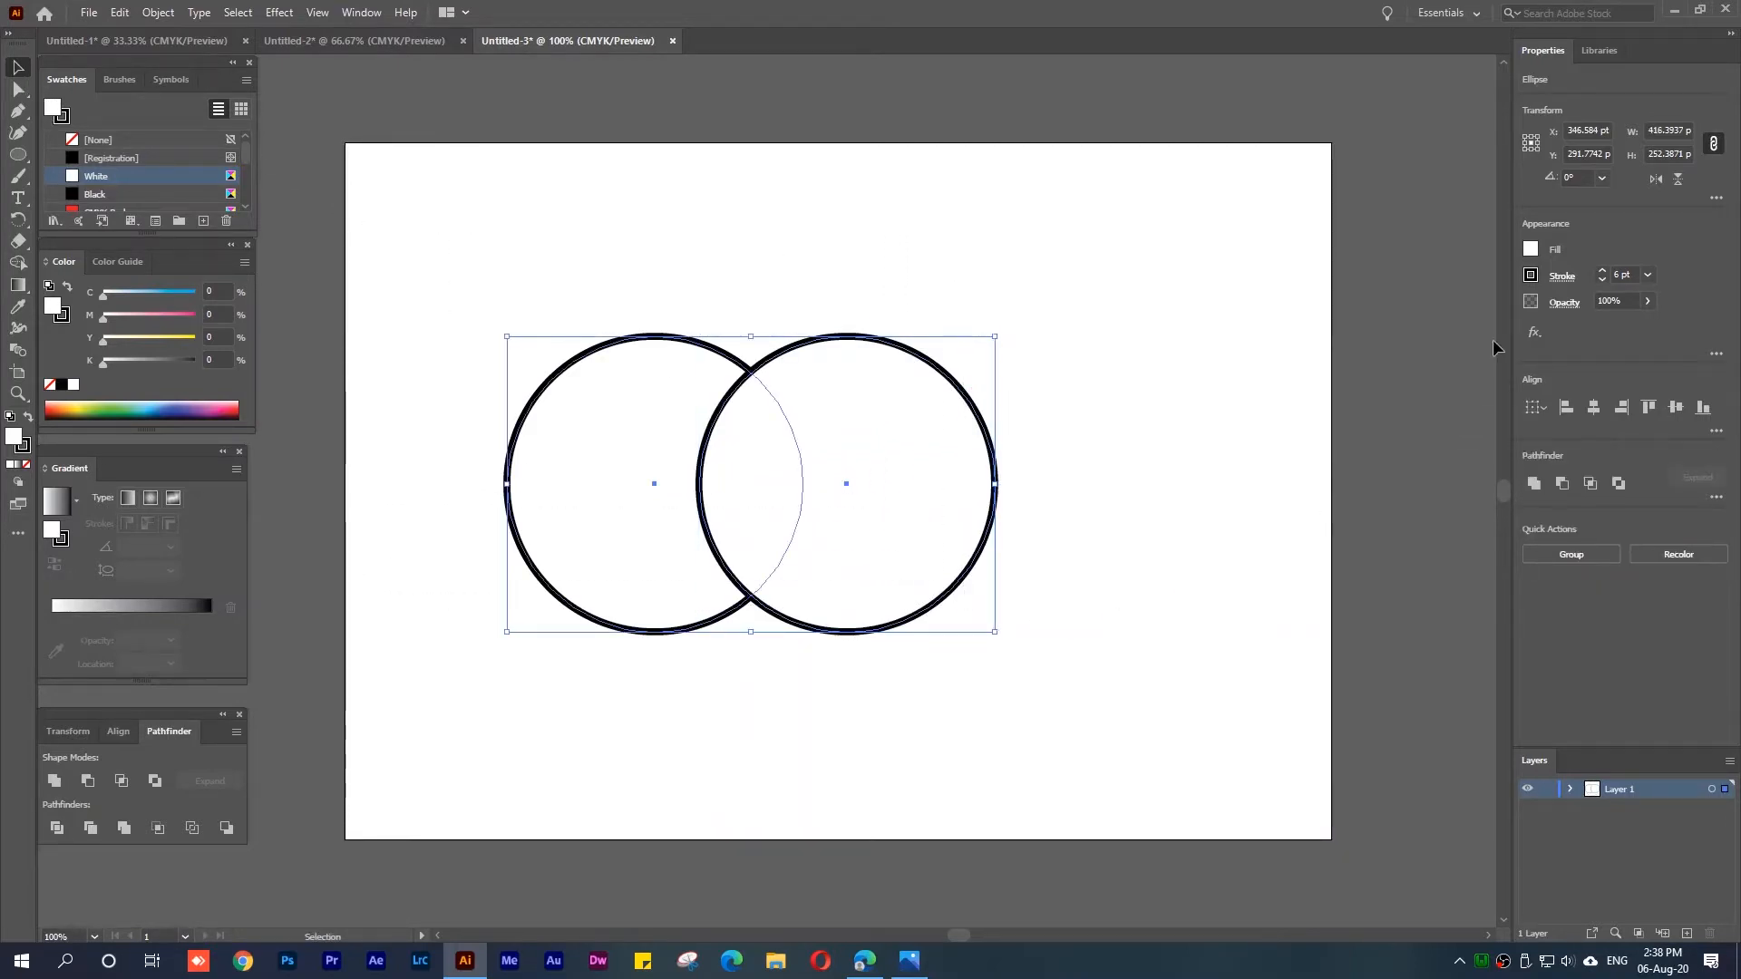
click(1530, 249)
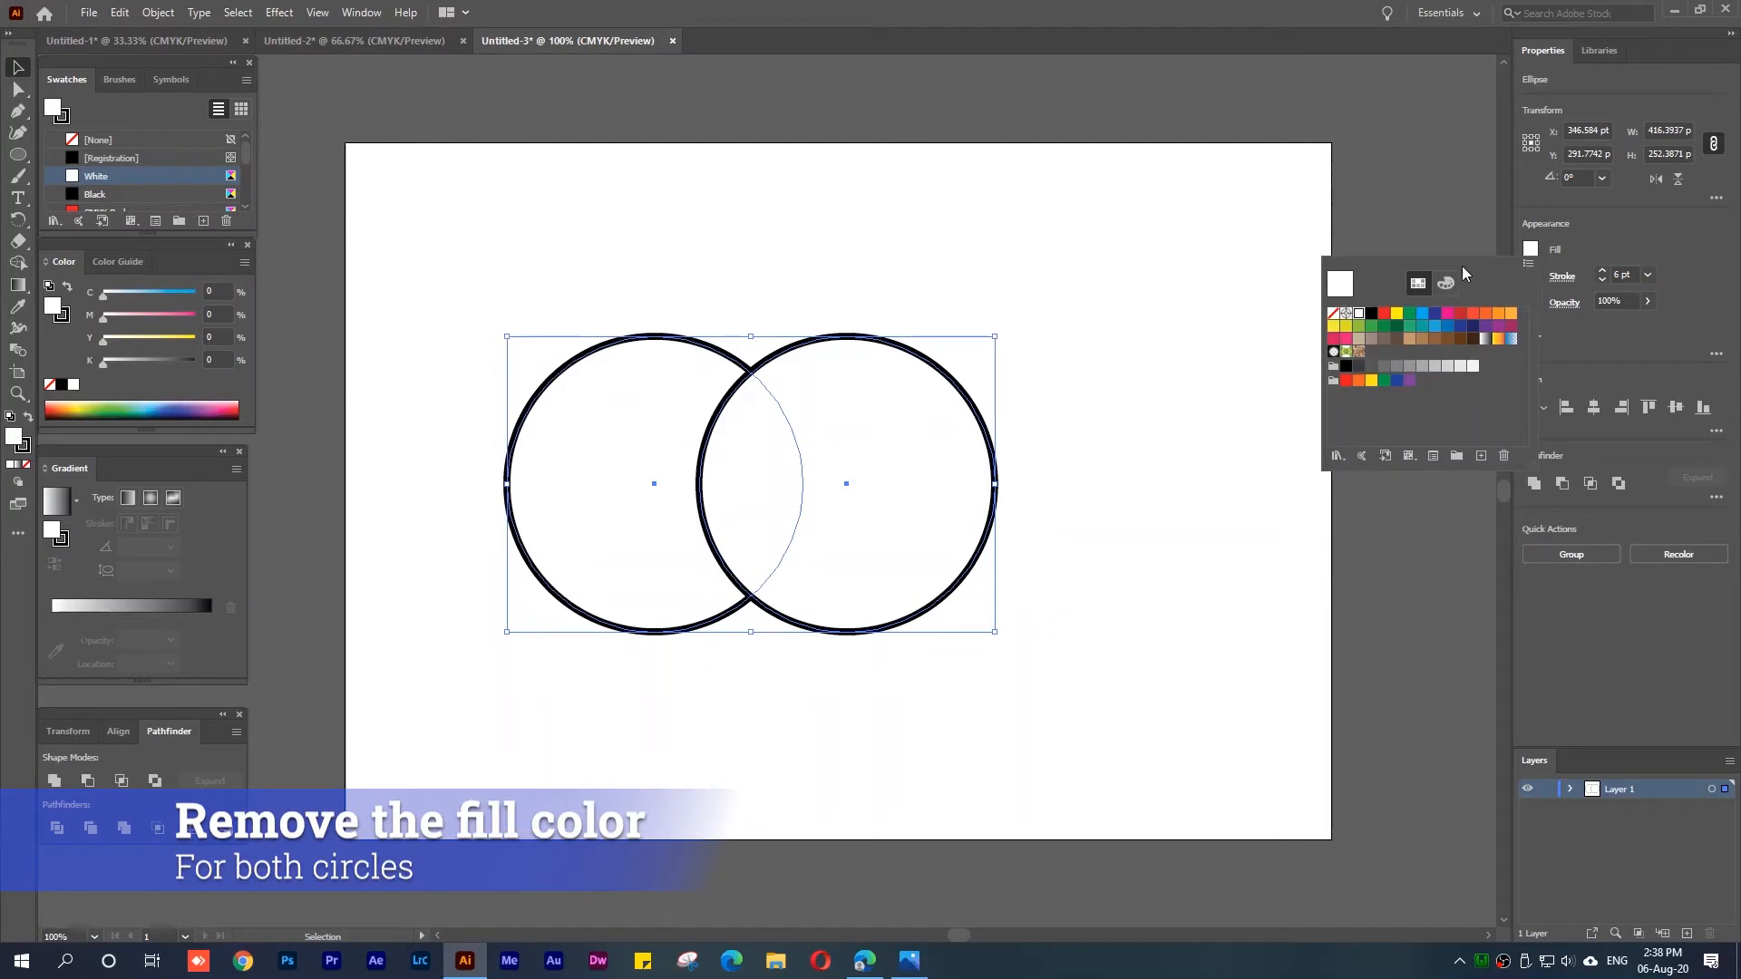
click(1333, 314)
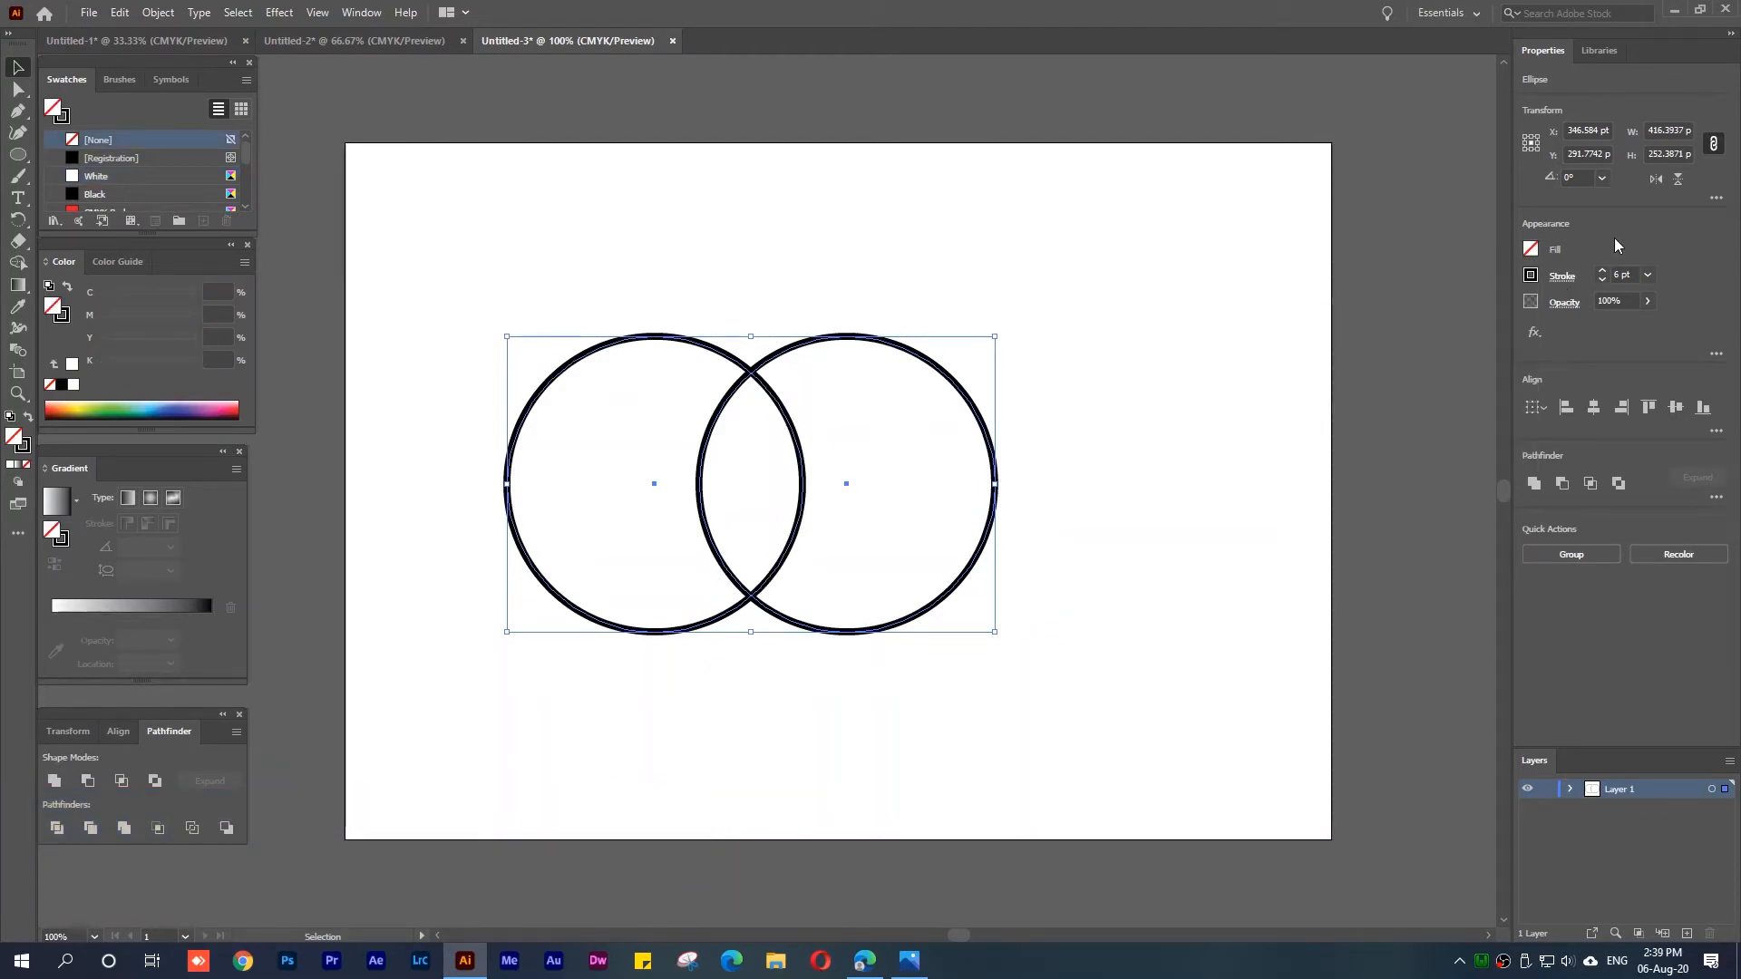
click(1250, 370)
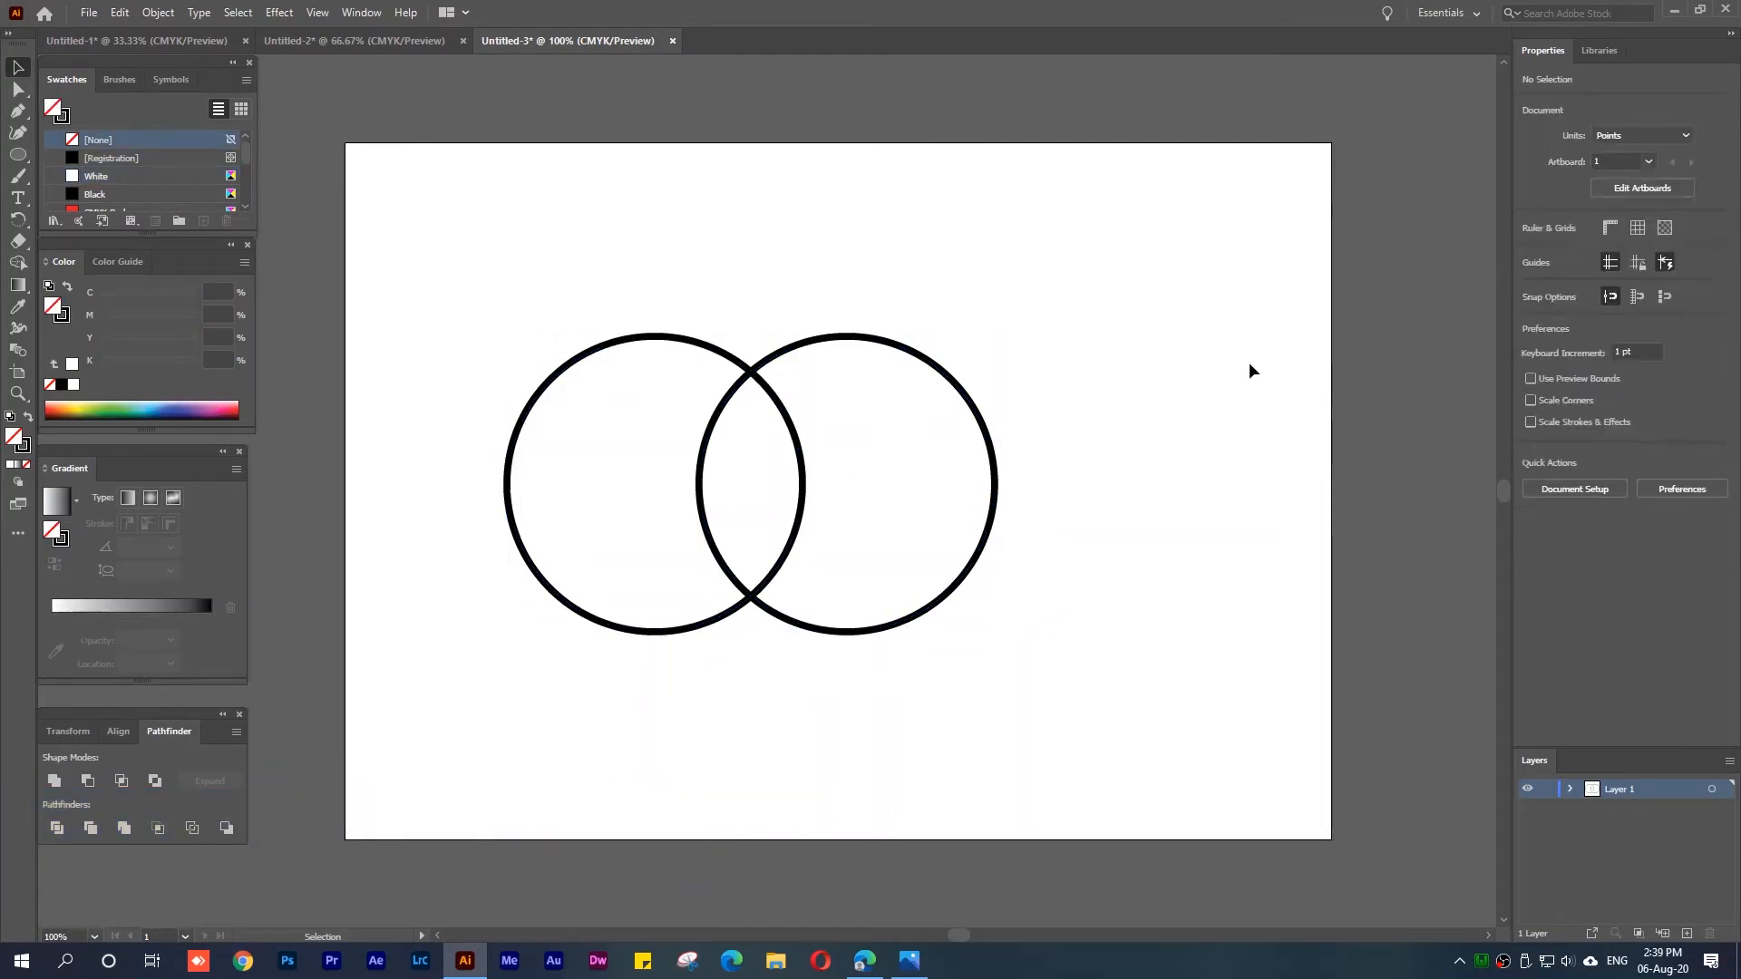
Intersect the two circles with Pathfinder to keep only their overlapping lens shape
drag(458, 268, 972, 657)
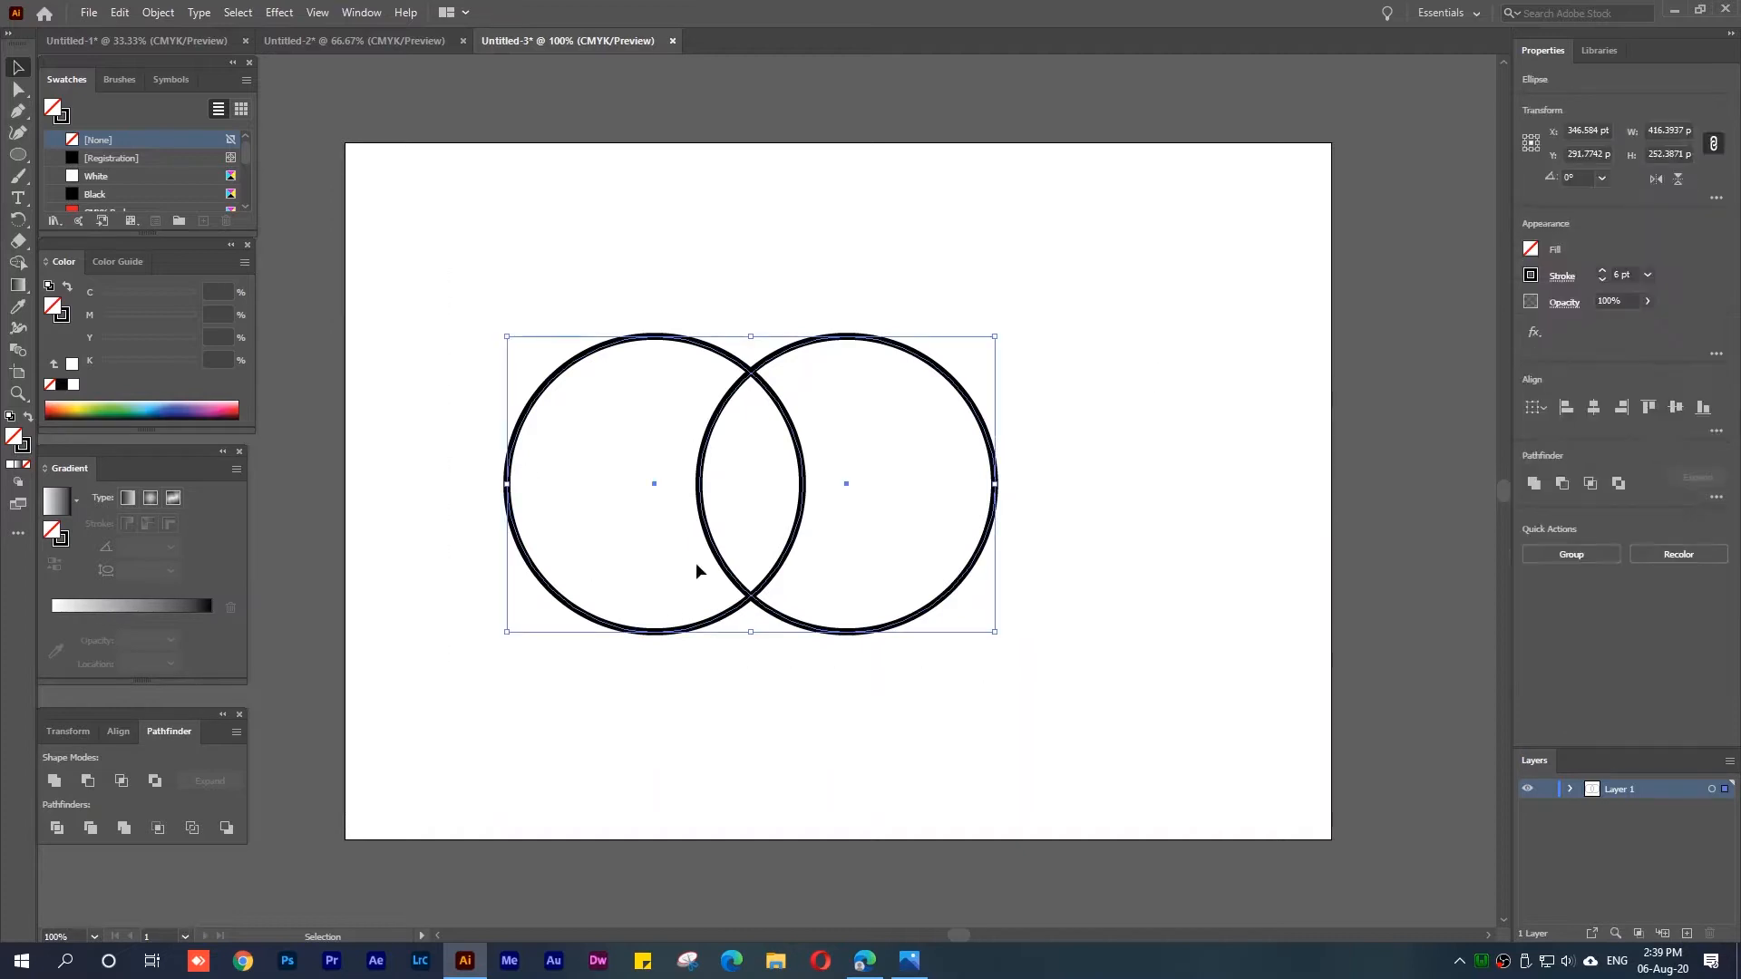
click(121, 781)
click(857, 446)
Duplicate the lens shape, rotate the copy 90° and place it above and to the right of the original's upper tip
drag(614, 311, 869, 688)
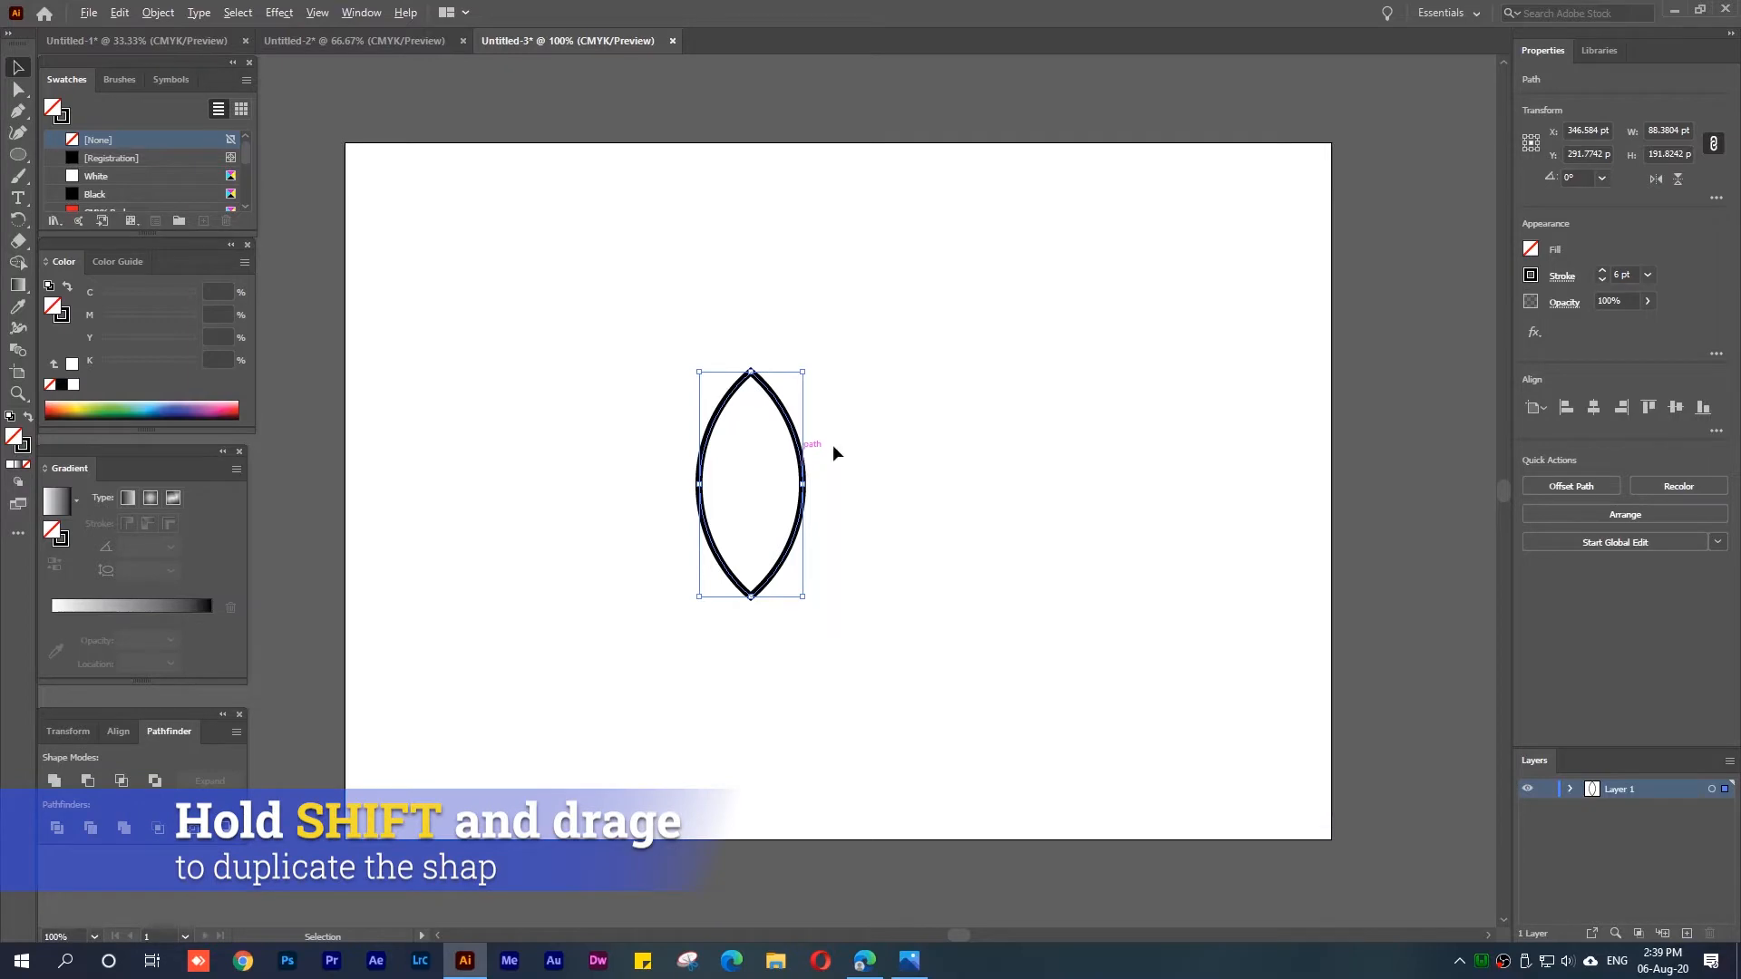
drag(800, 444, 953, 410)
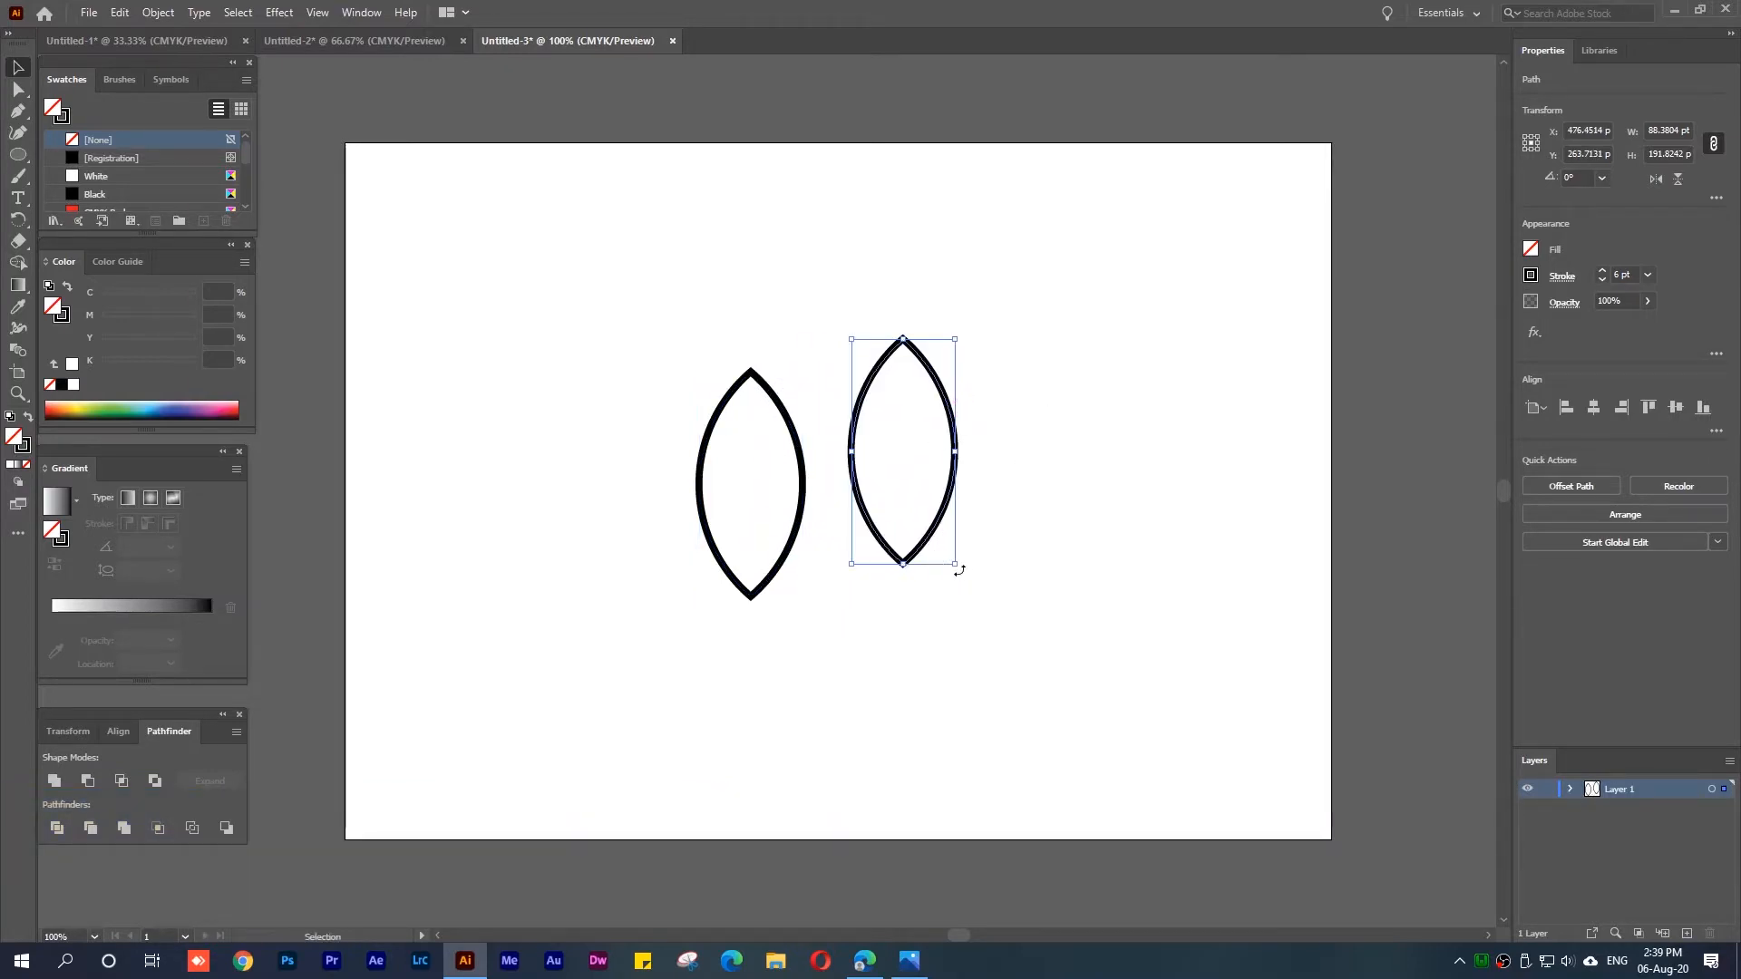
drag(958, 569, 1082, 413)
drag(952, 412, 913, 303)
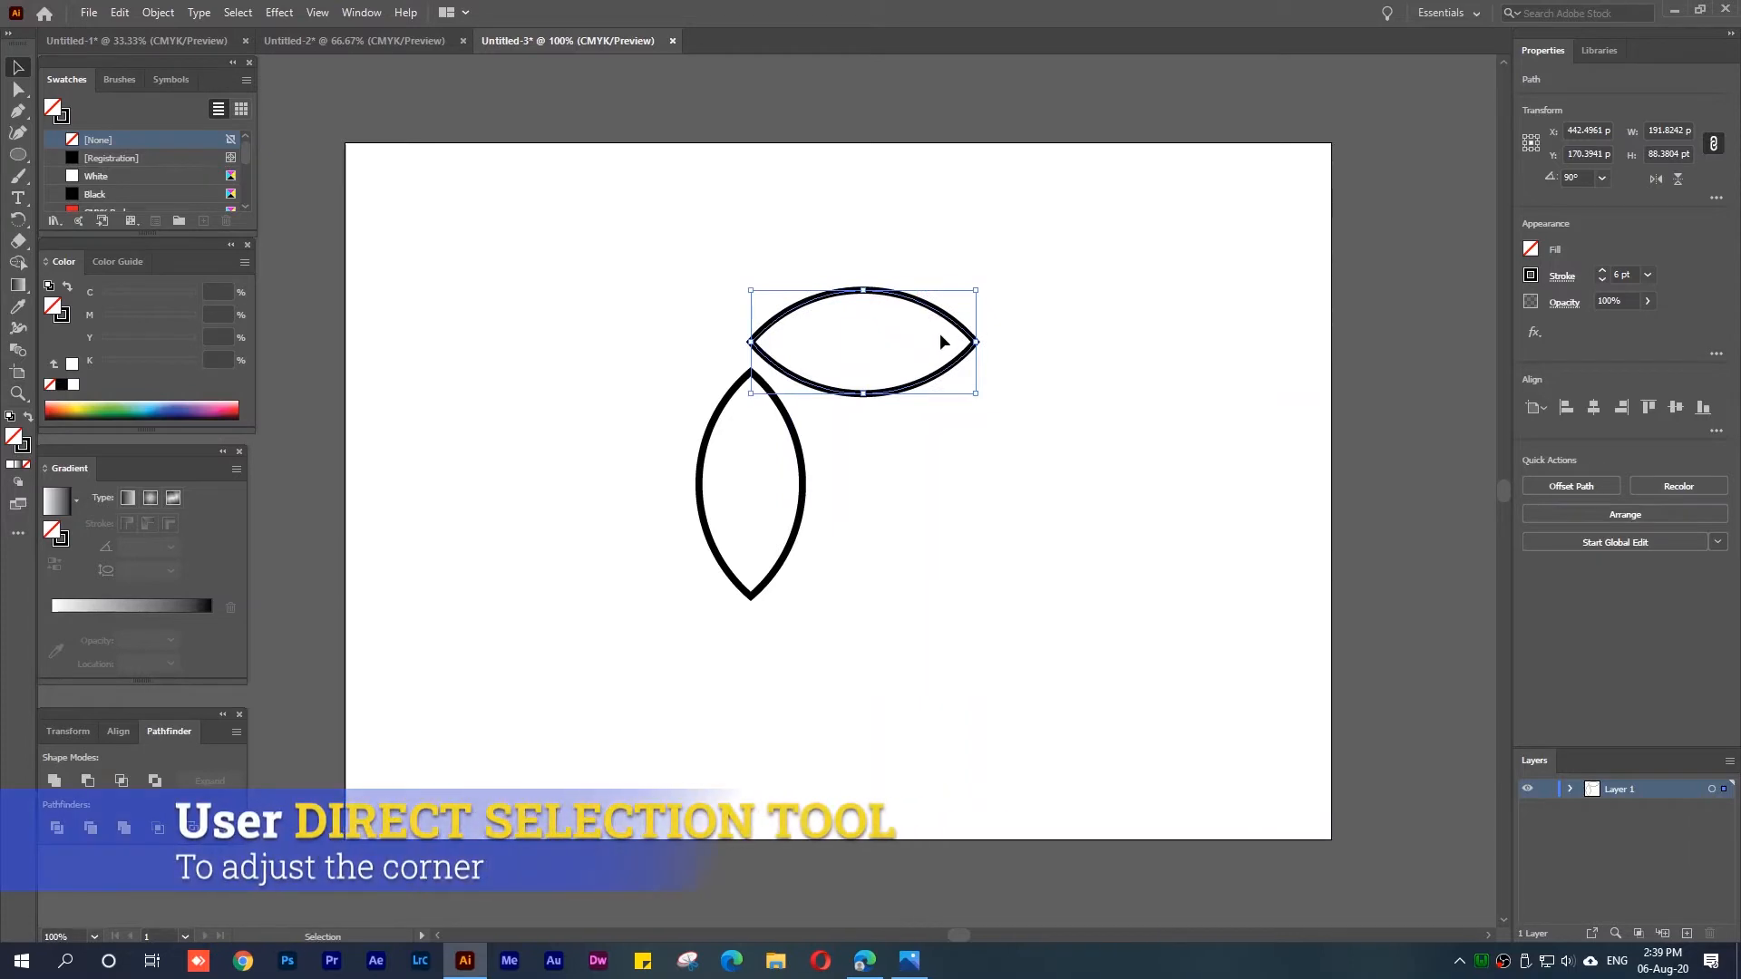
Round the outer corner of the horizontal lens to a radius of about 44 pt, forming a teardrop
click(16, 92)
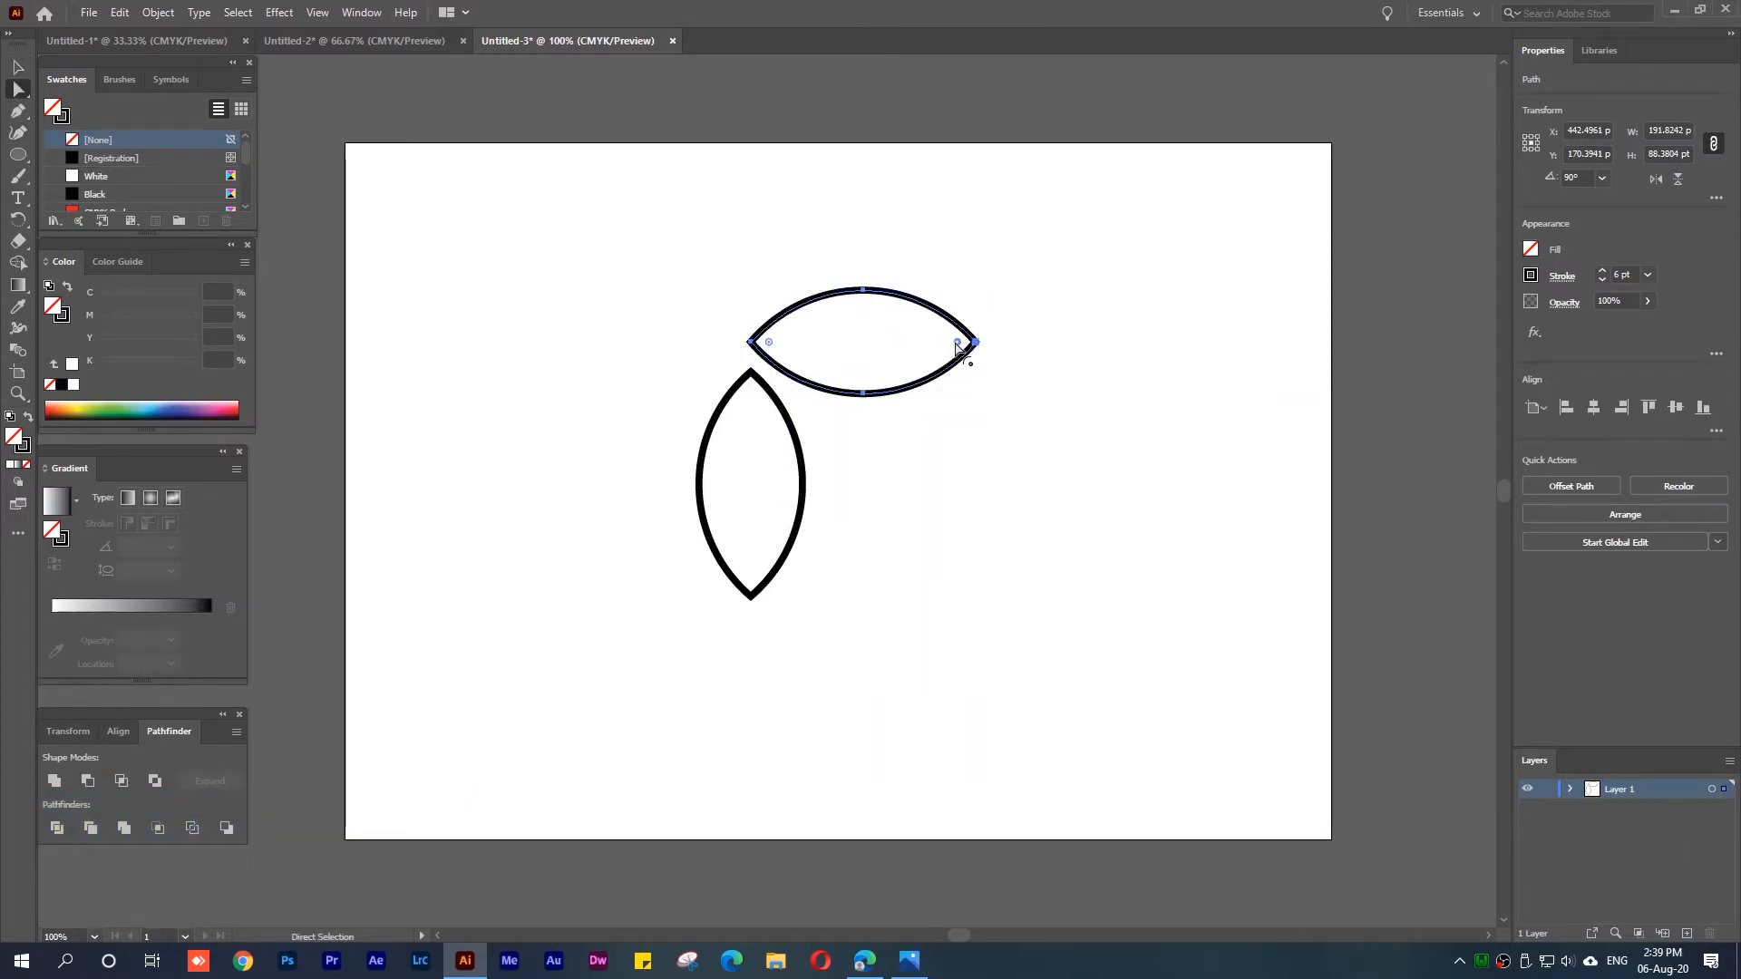
drag(958, 344, 855, 343)
click(896, 263)
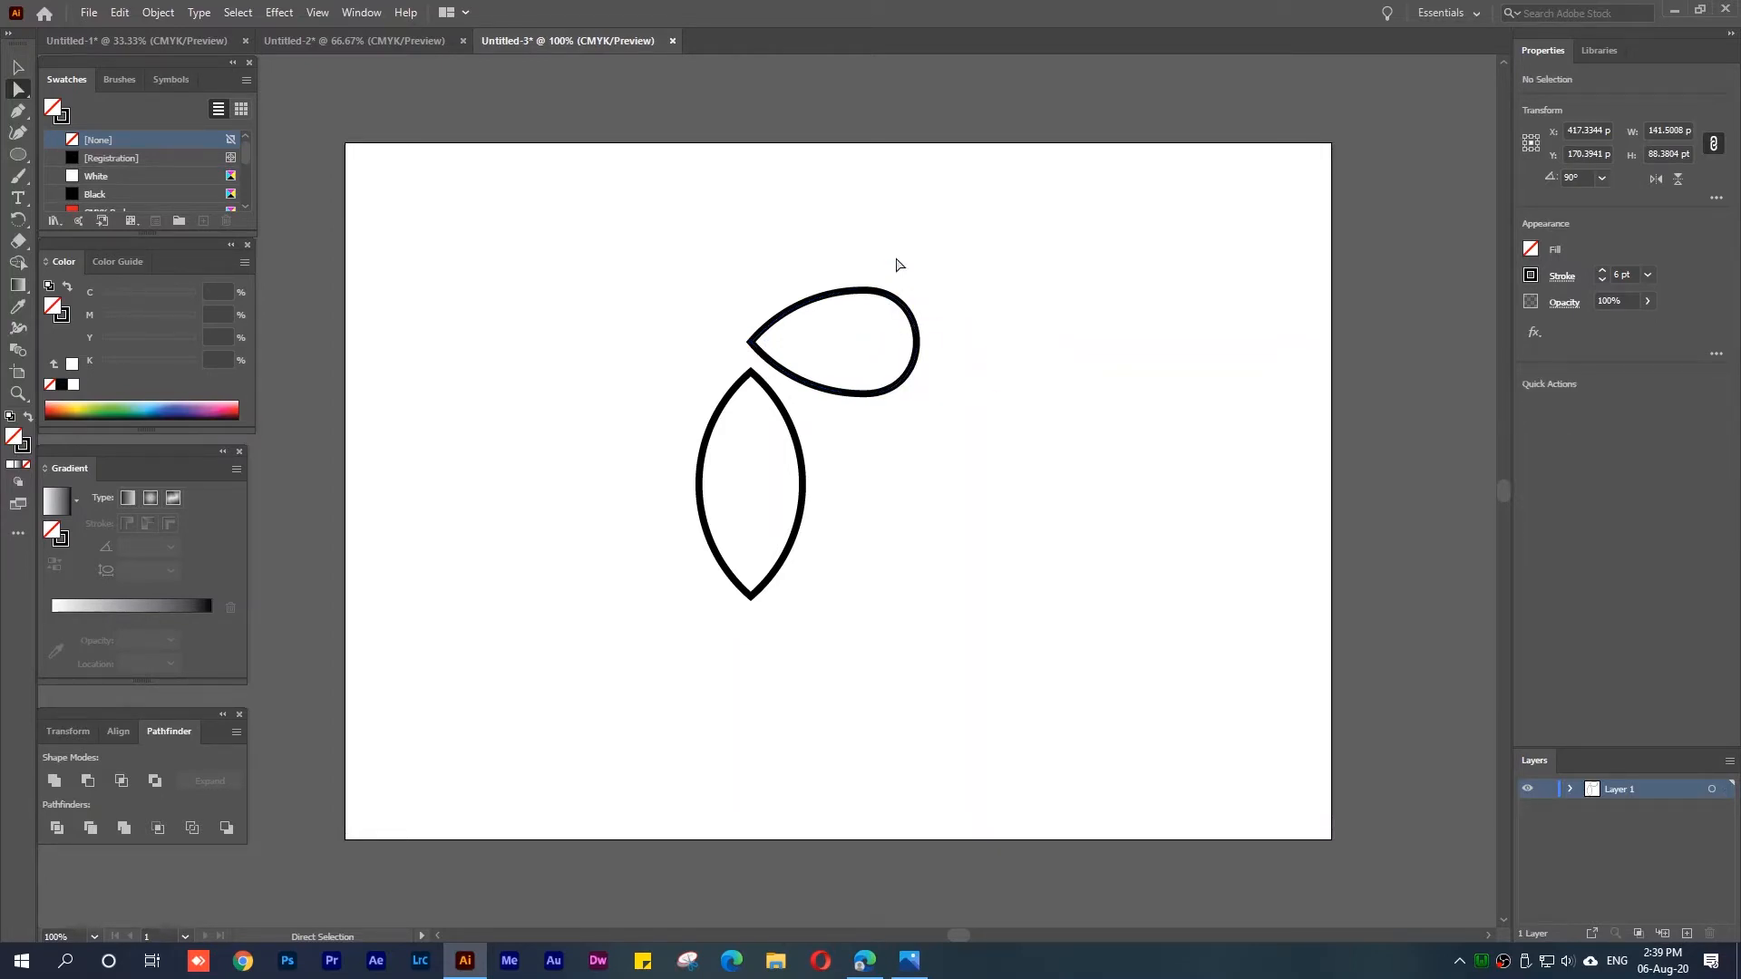
click(897, 289)
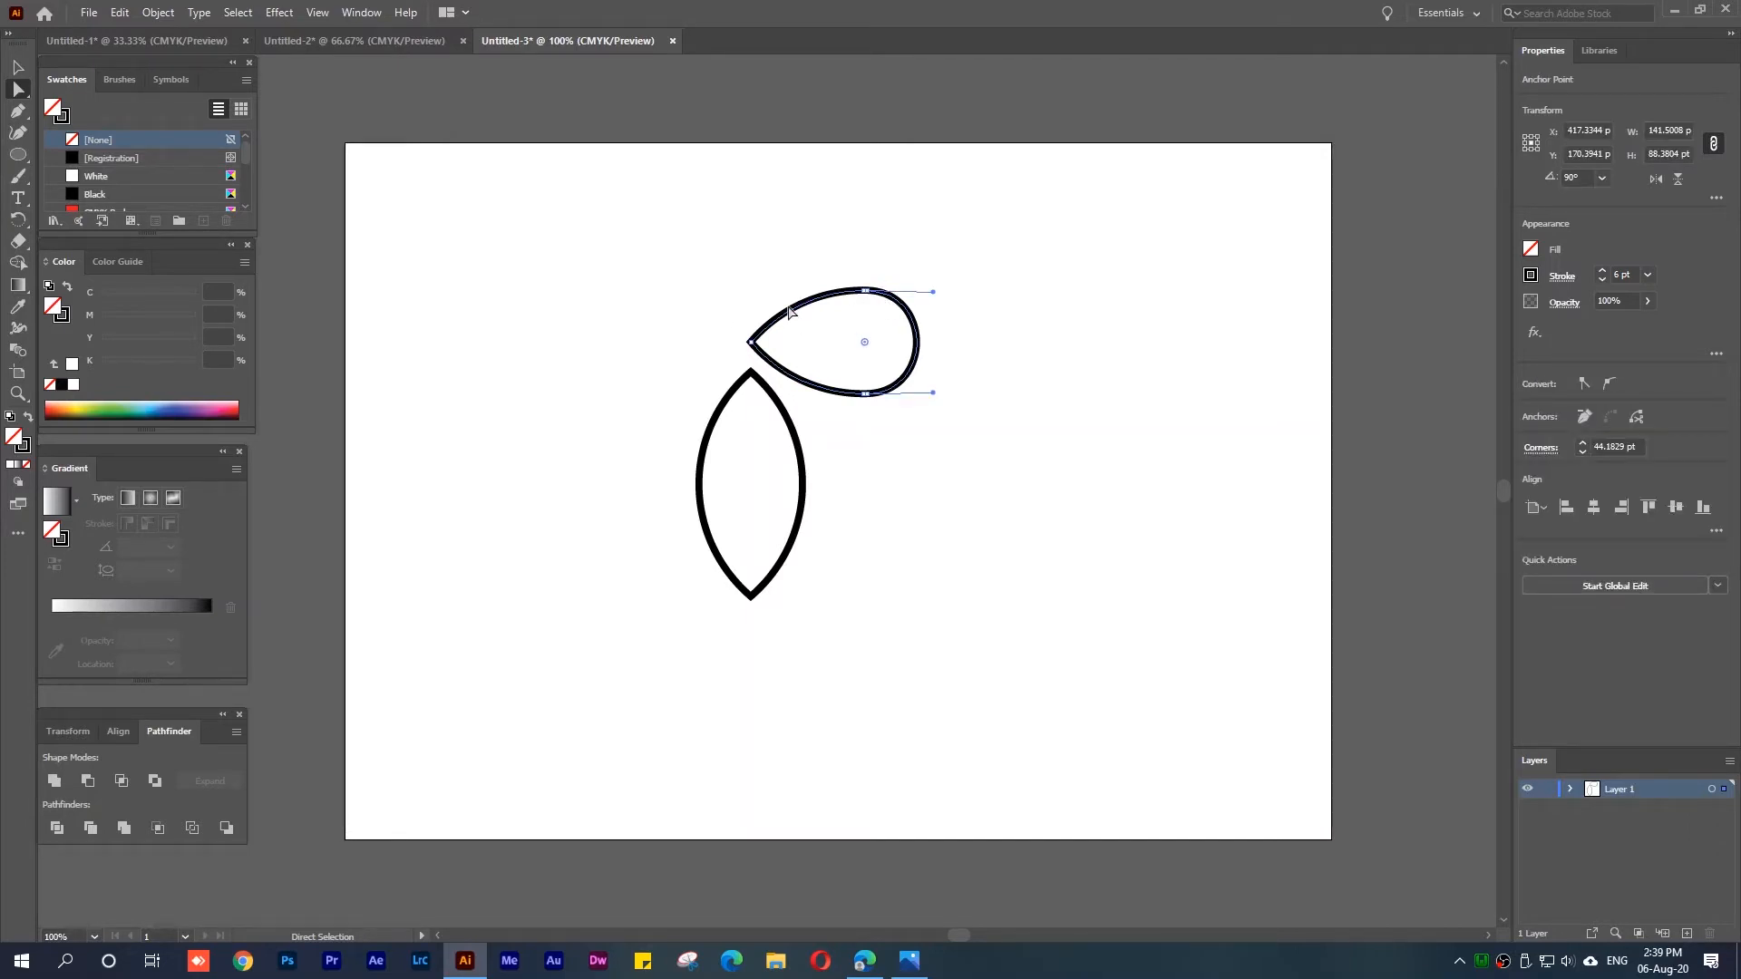
key(ctrl)
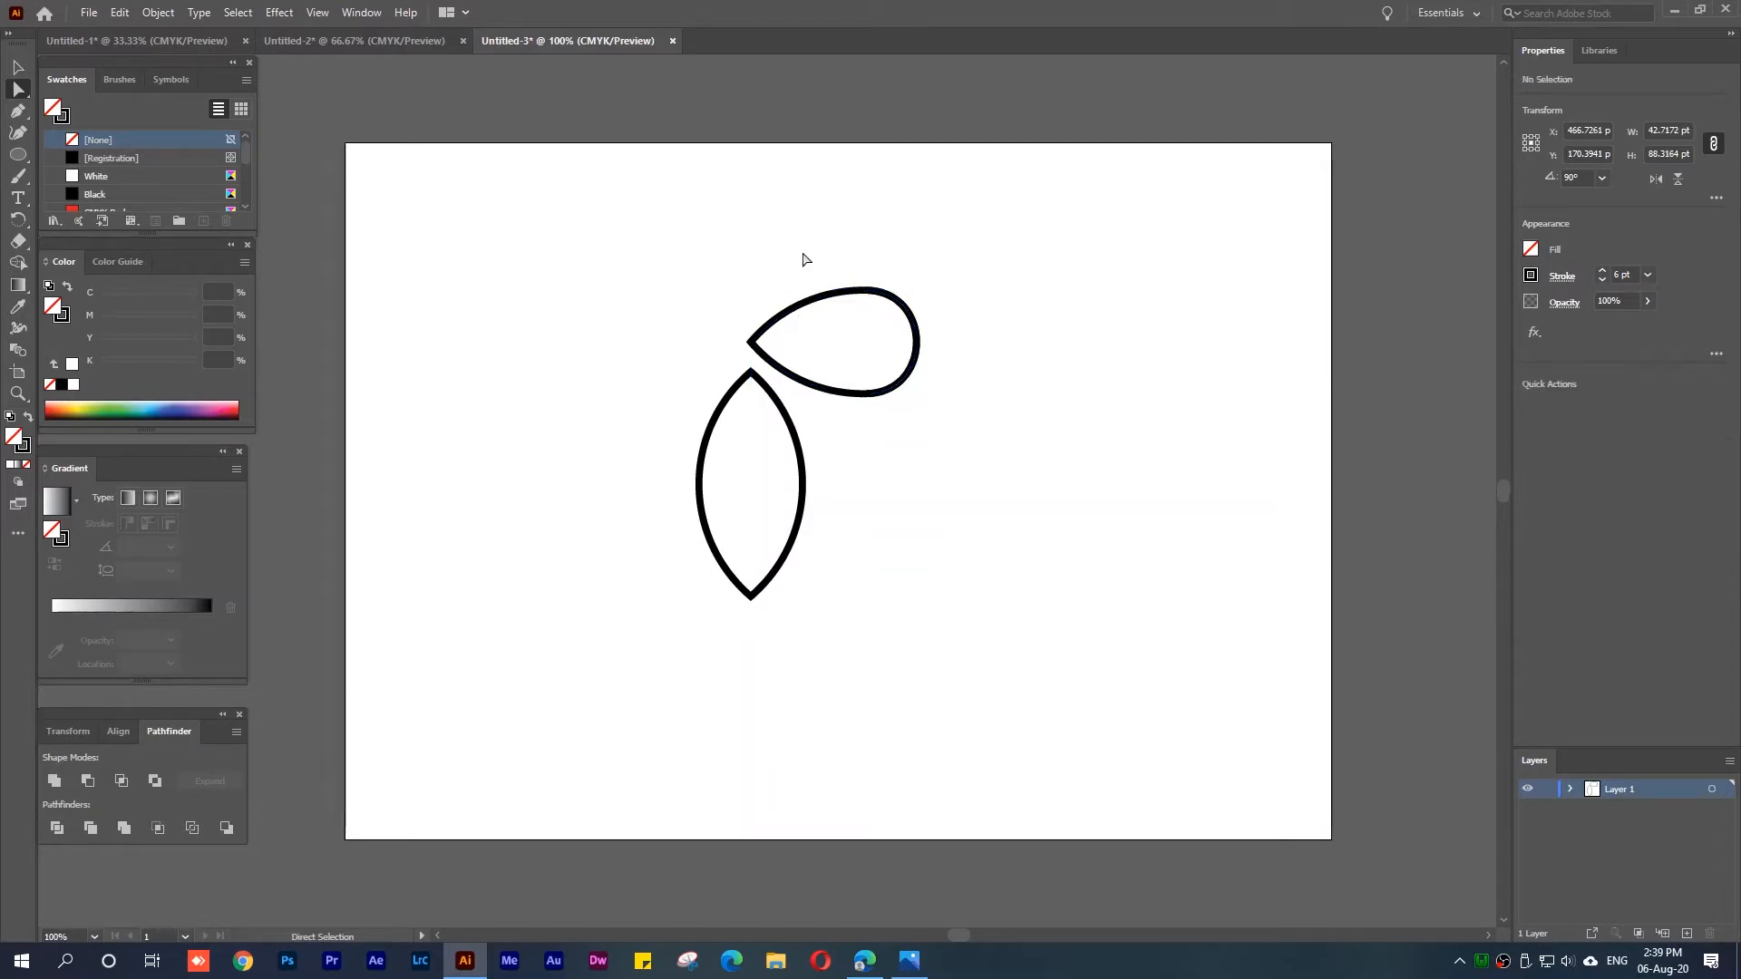
drag(832, 299, 911, 218)
key(ctrl+z)
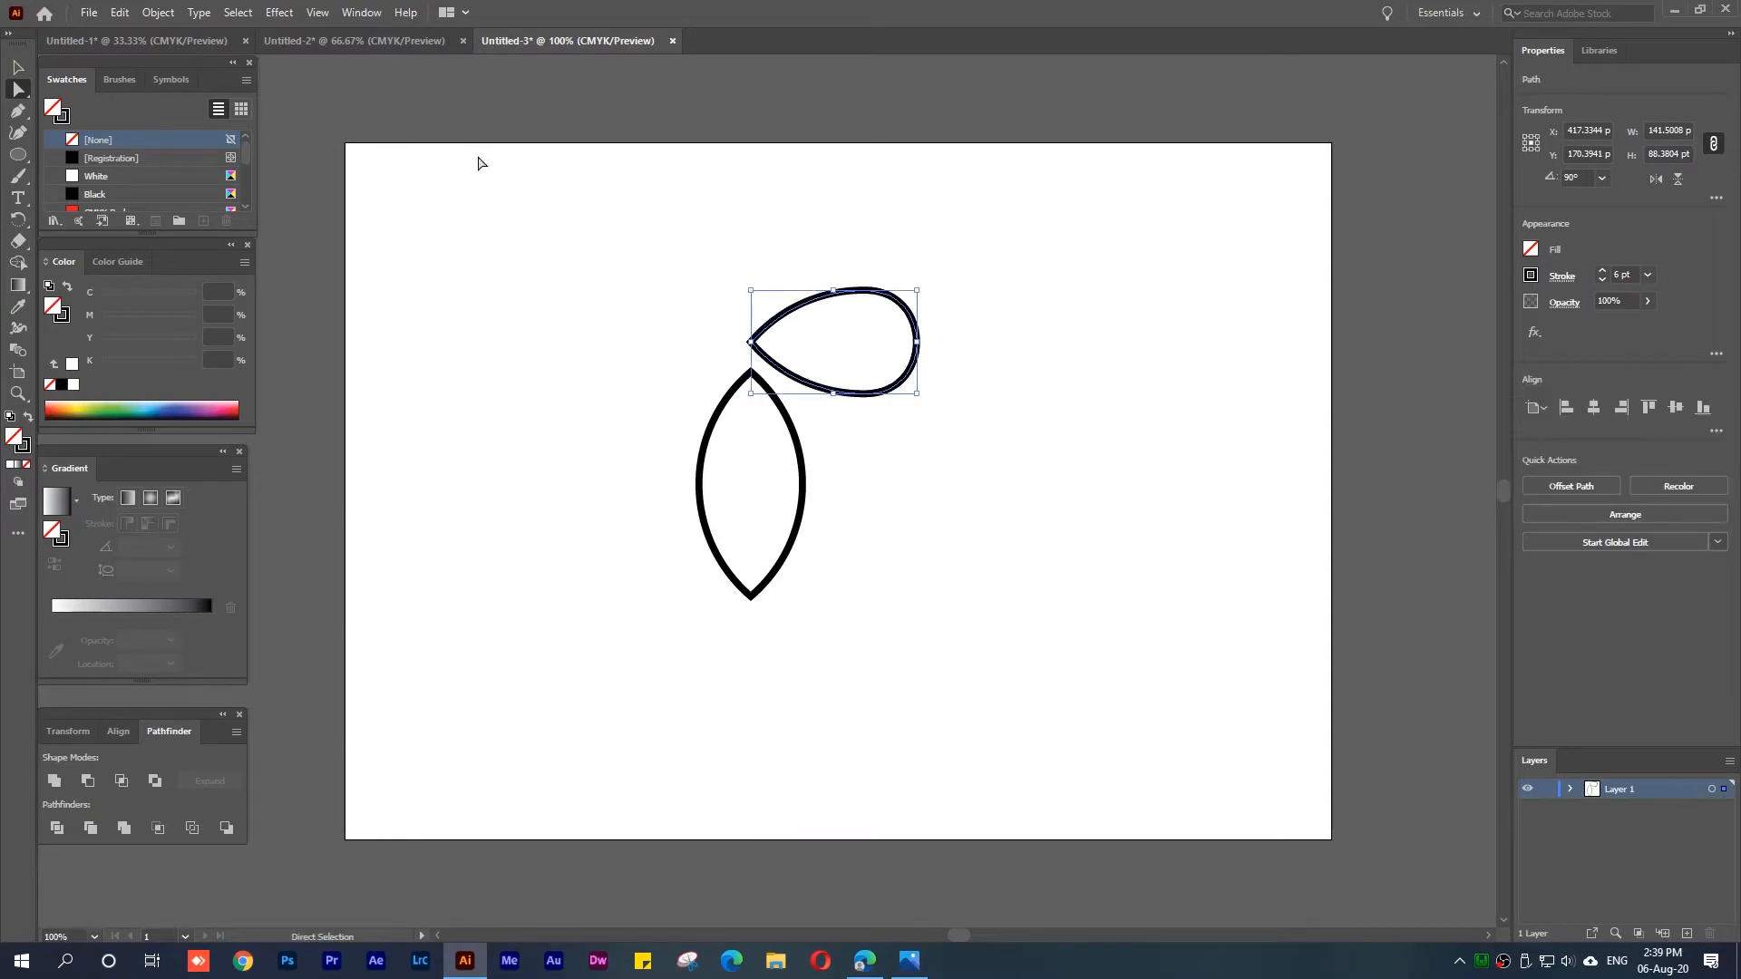
click(18, 68)
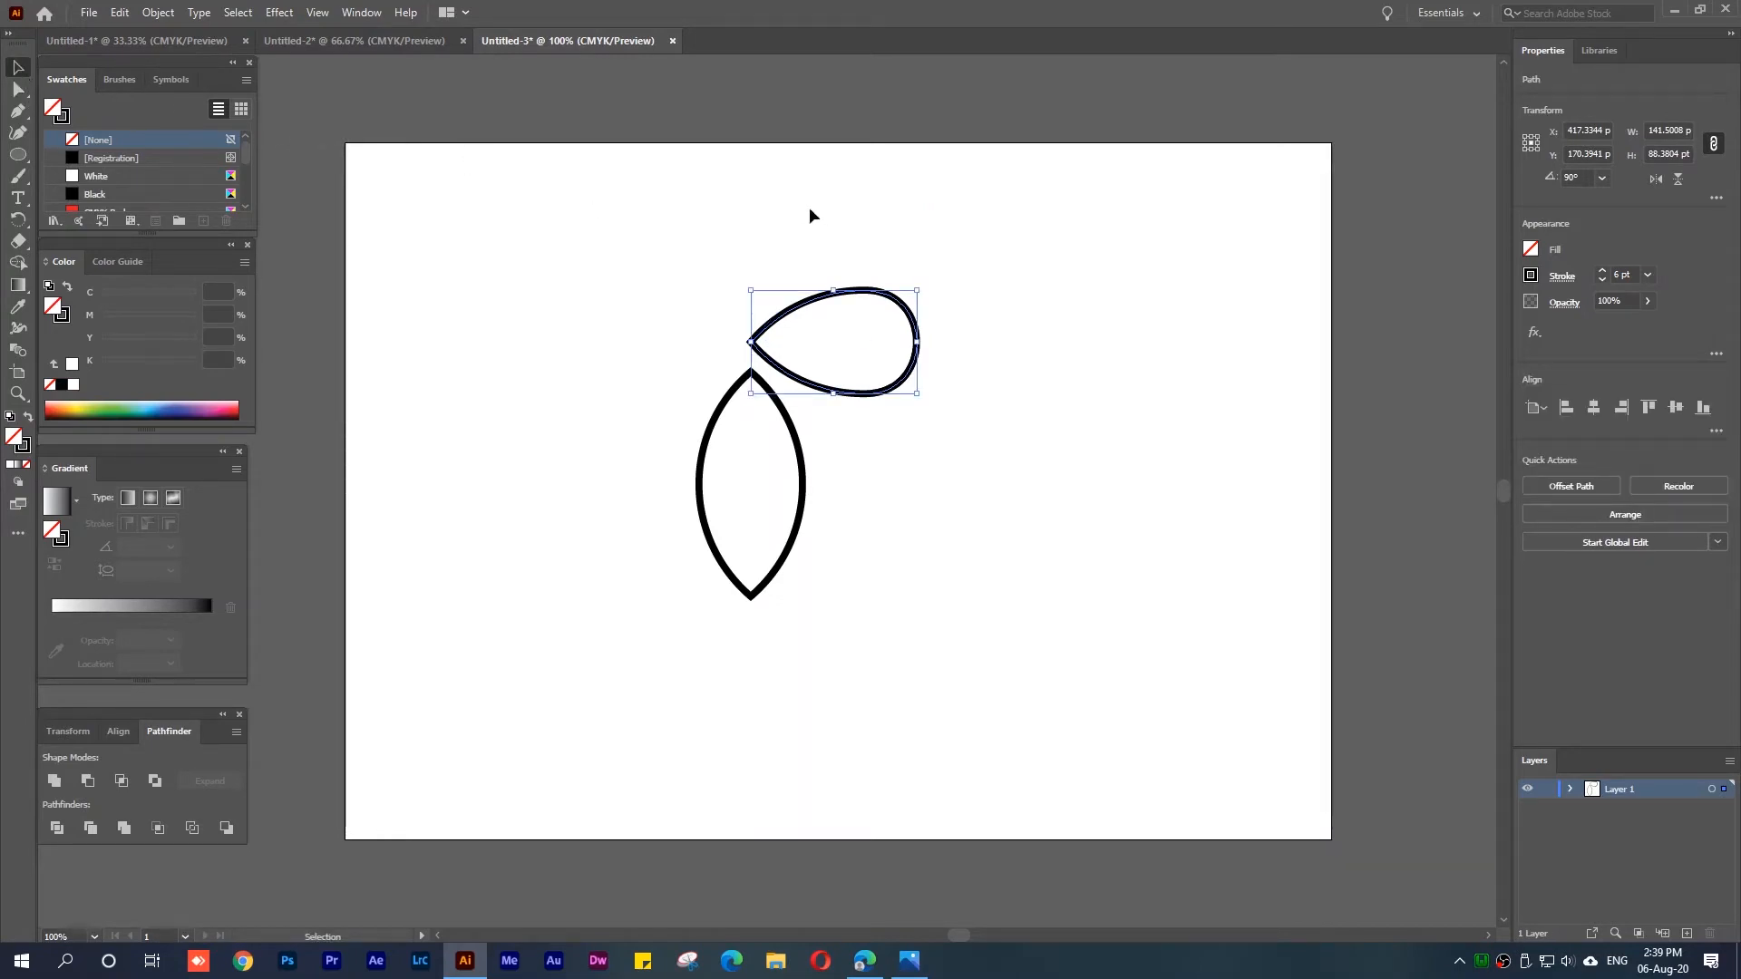
click(928, 268)
click(907, 311)
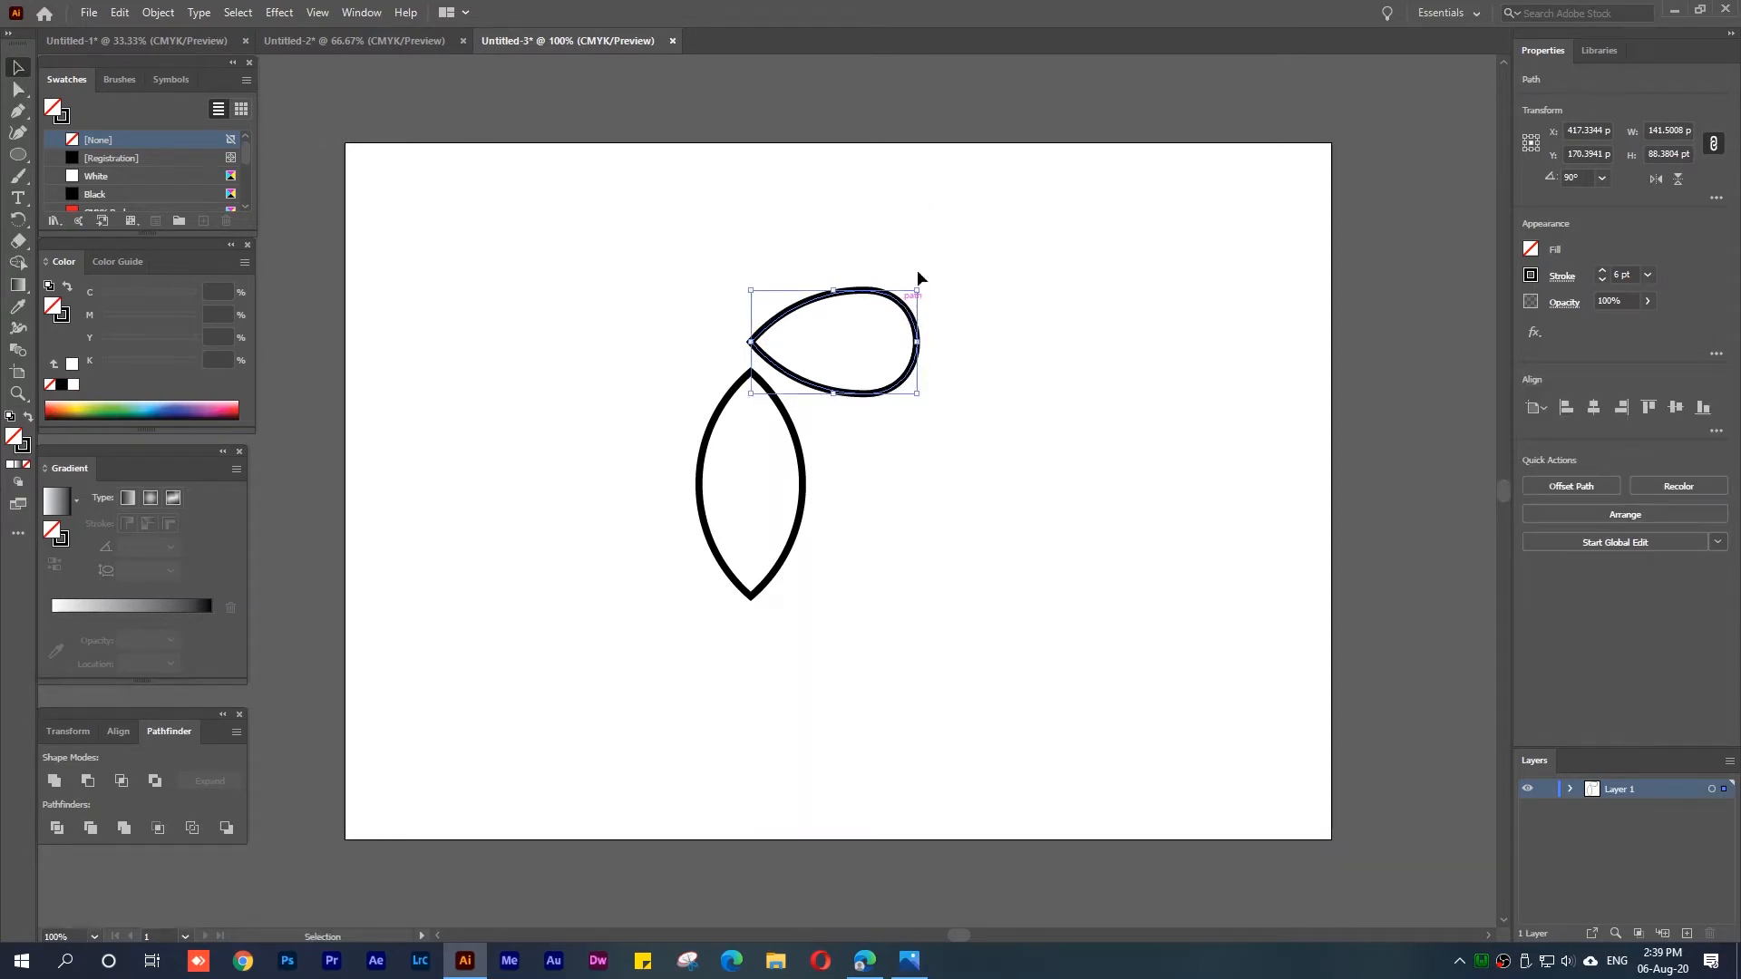
drag(909, 295, 1075, 249)
key(ctrl+z)
key(ctrl)
Copy the teardrop and paste the duplicate in place, in front of the original
key(ctrl+c)
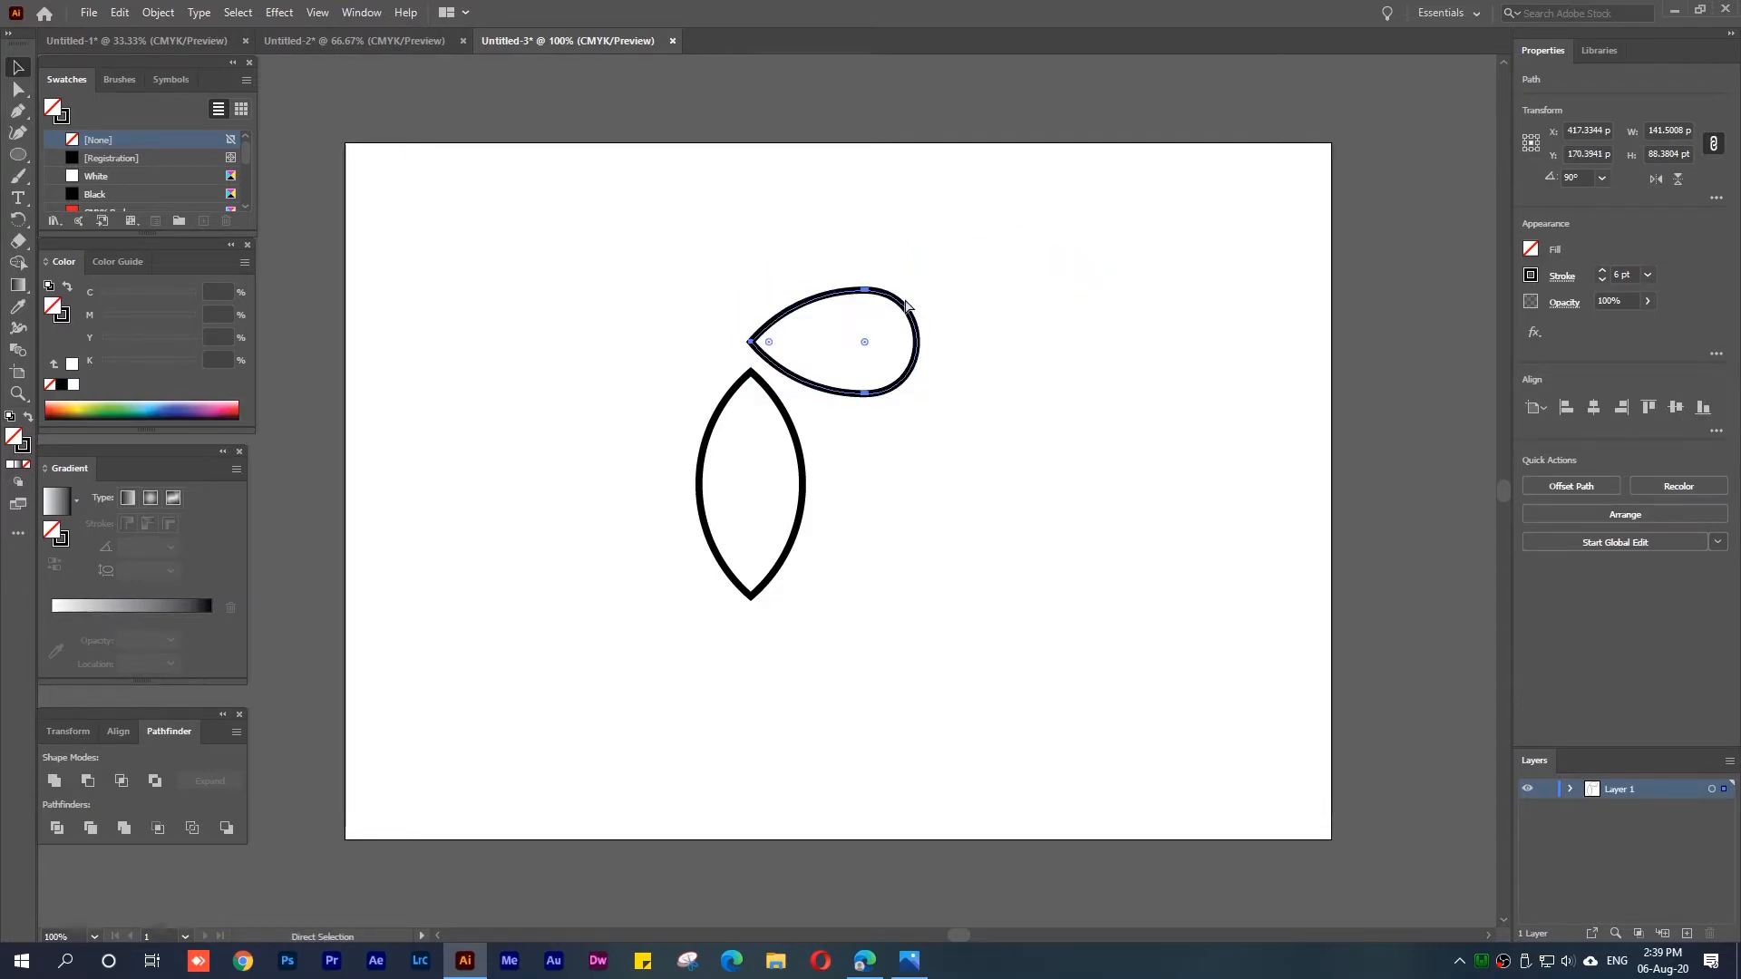
key(ctrl+v)
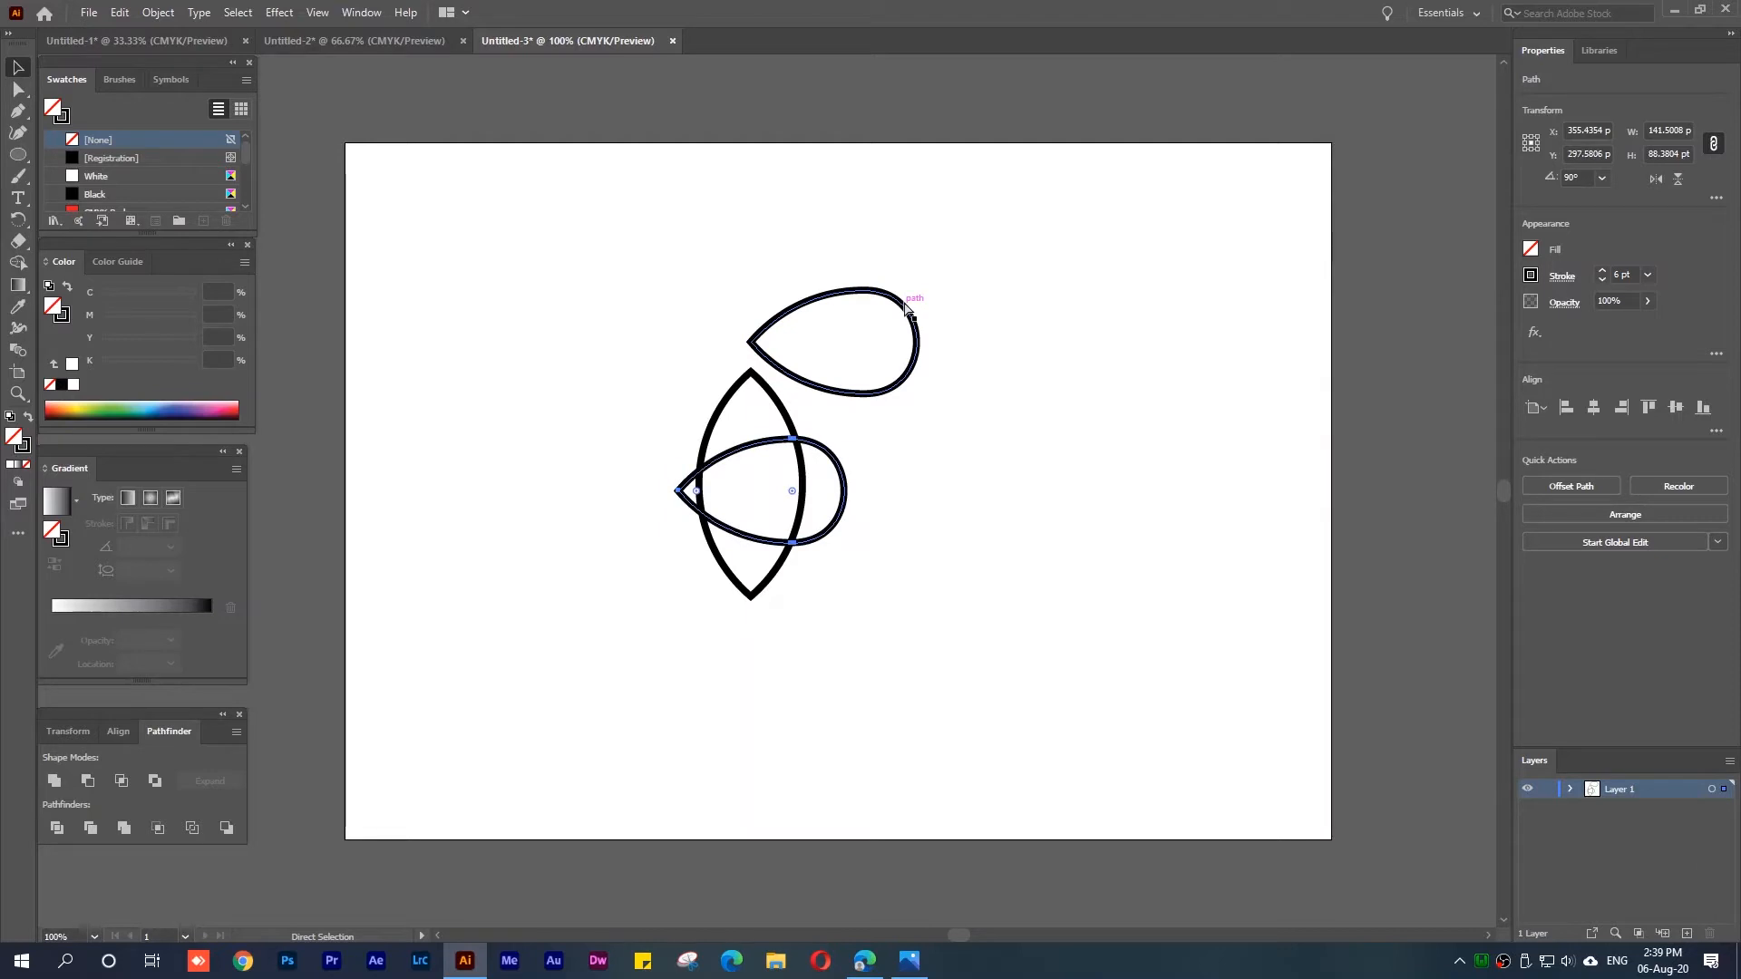
key(ctrl+z)
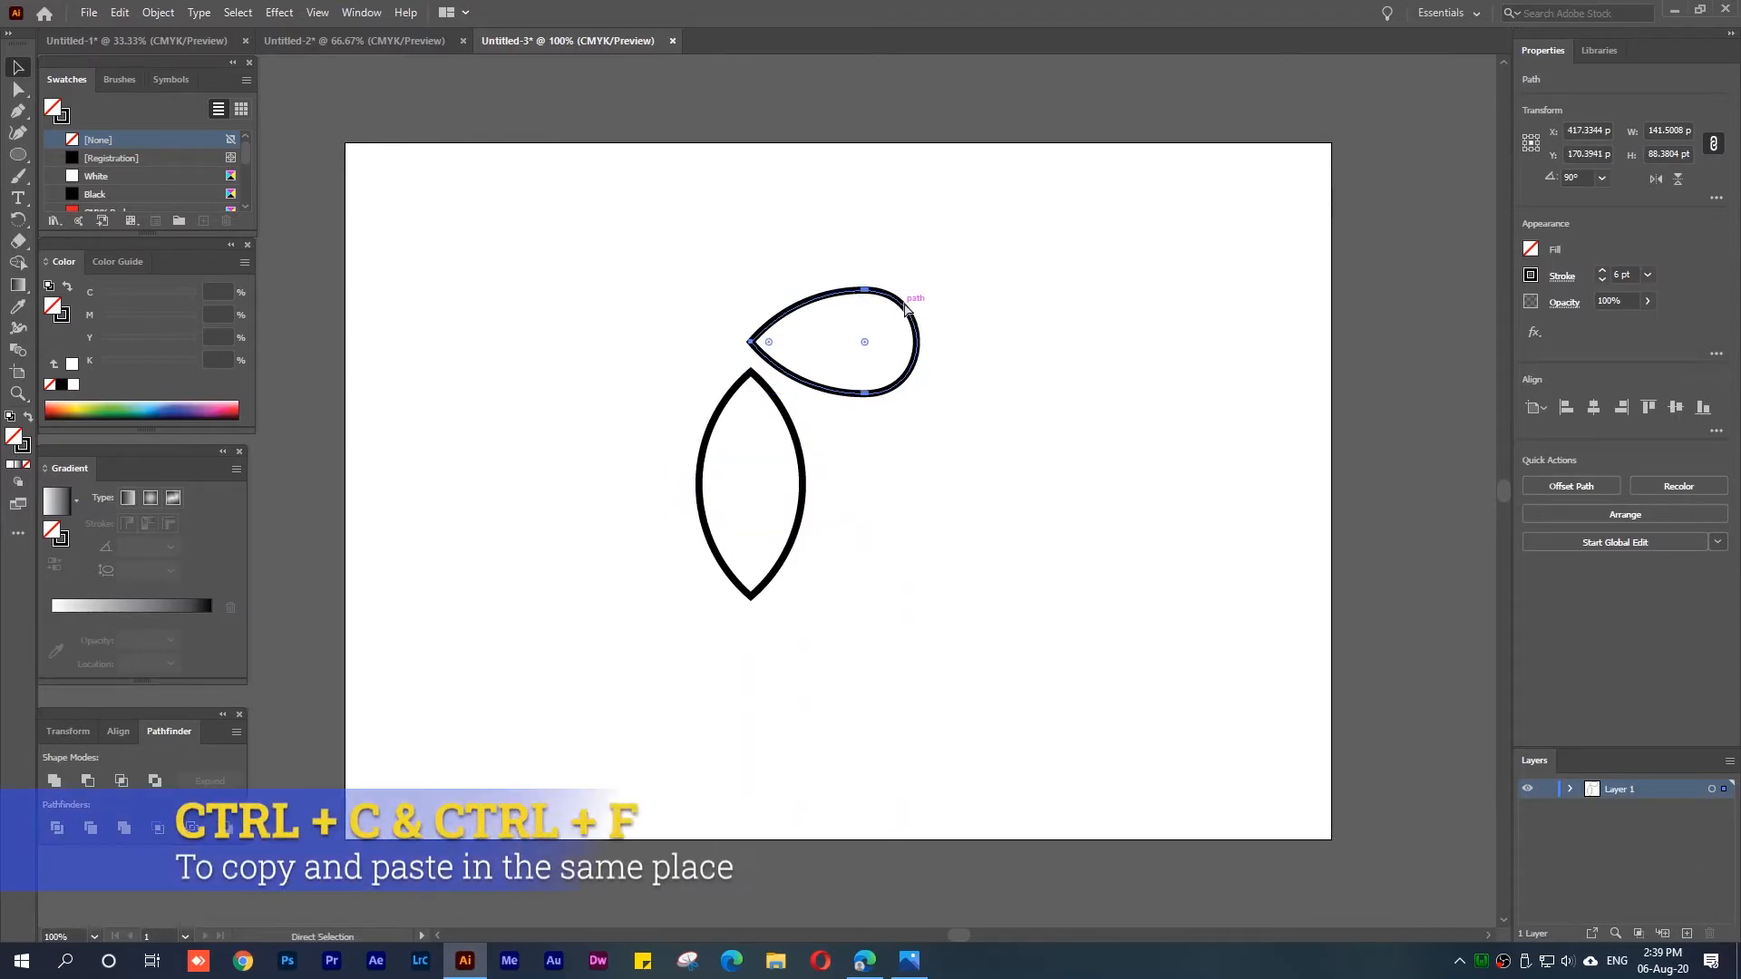
key(ctrl+f)
Reflect the pasted teardrop across the vertical axis with the preview enabled
right_click(905, 306)
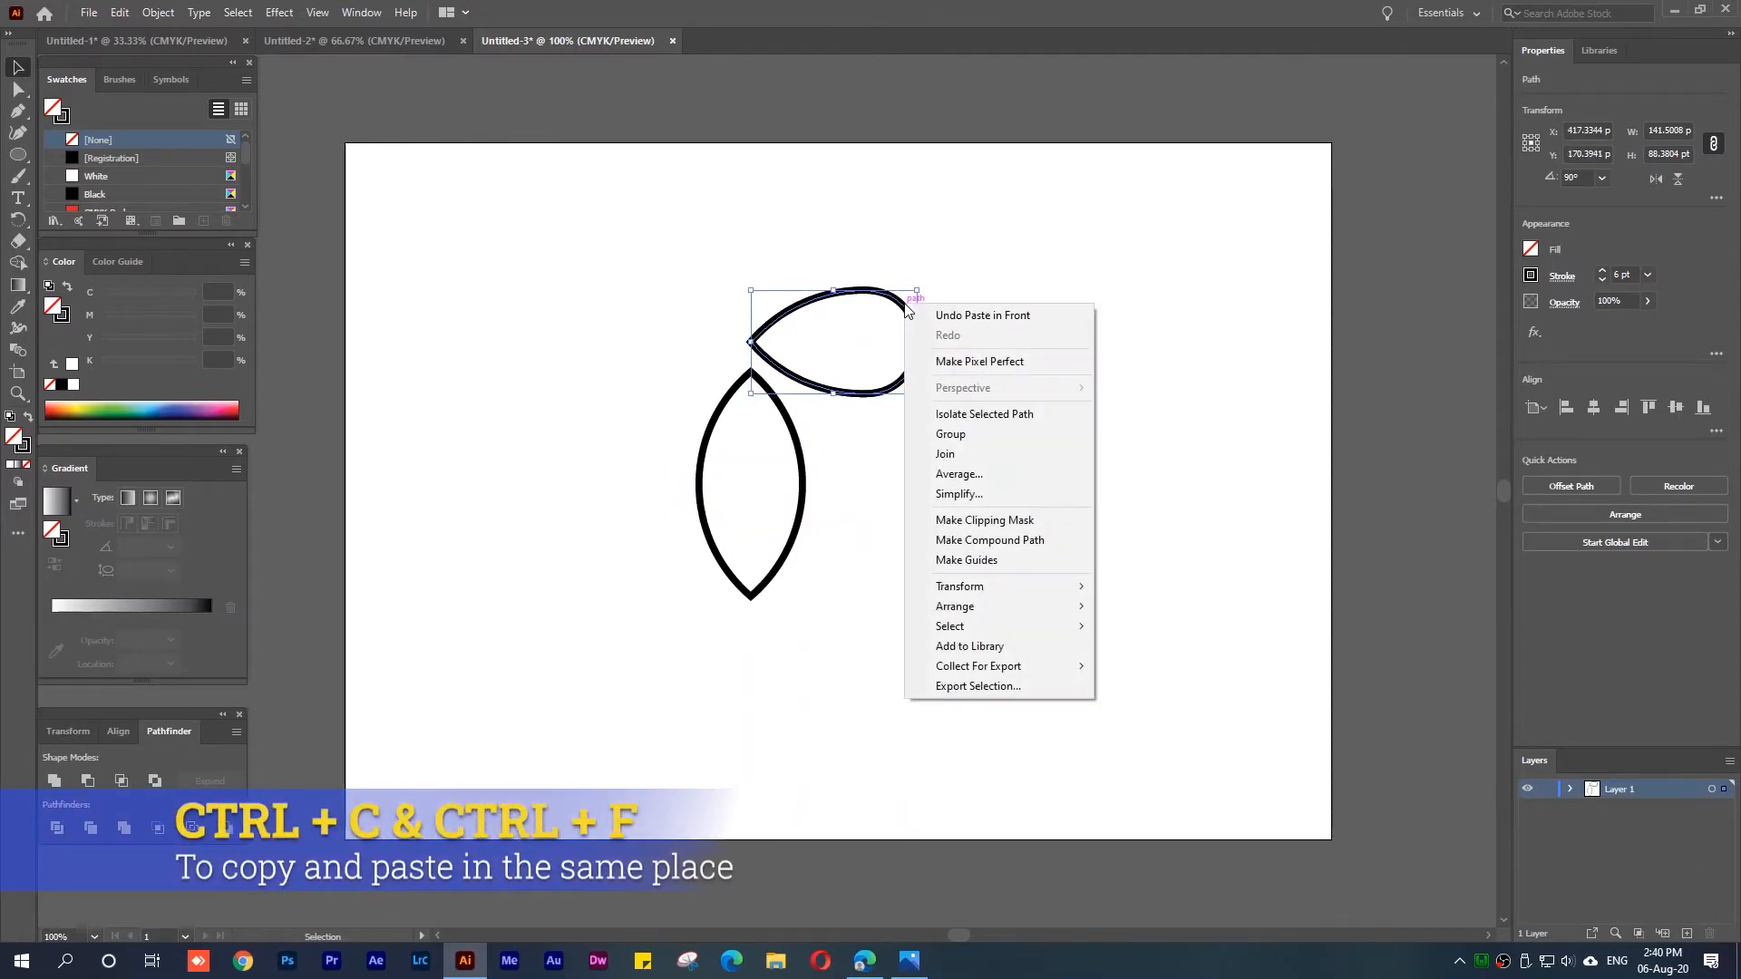
mouse_move(990, 587)
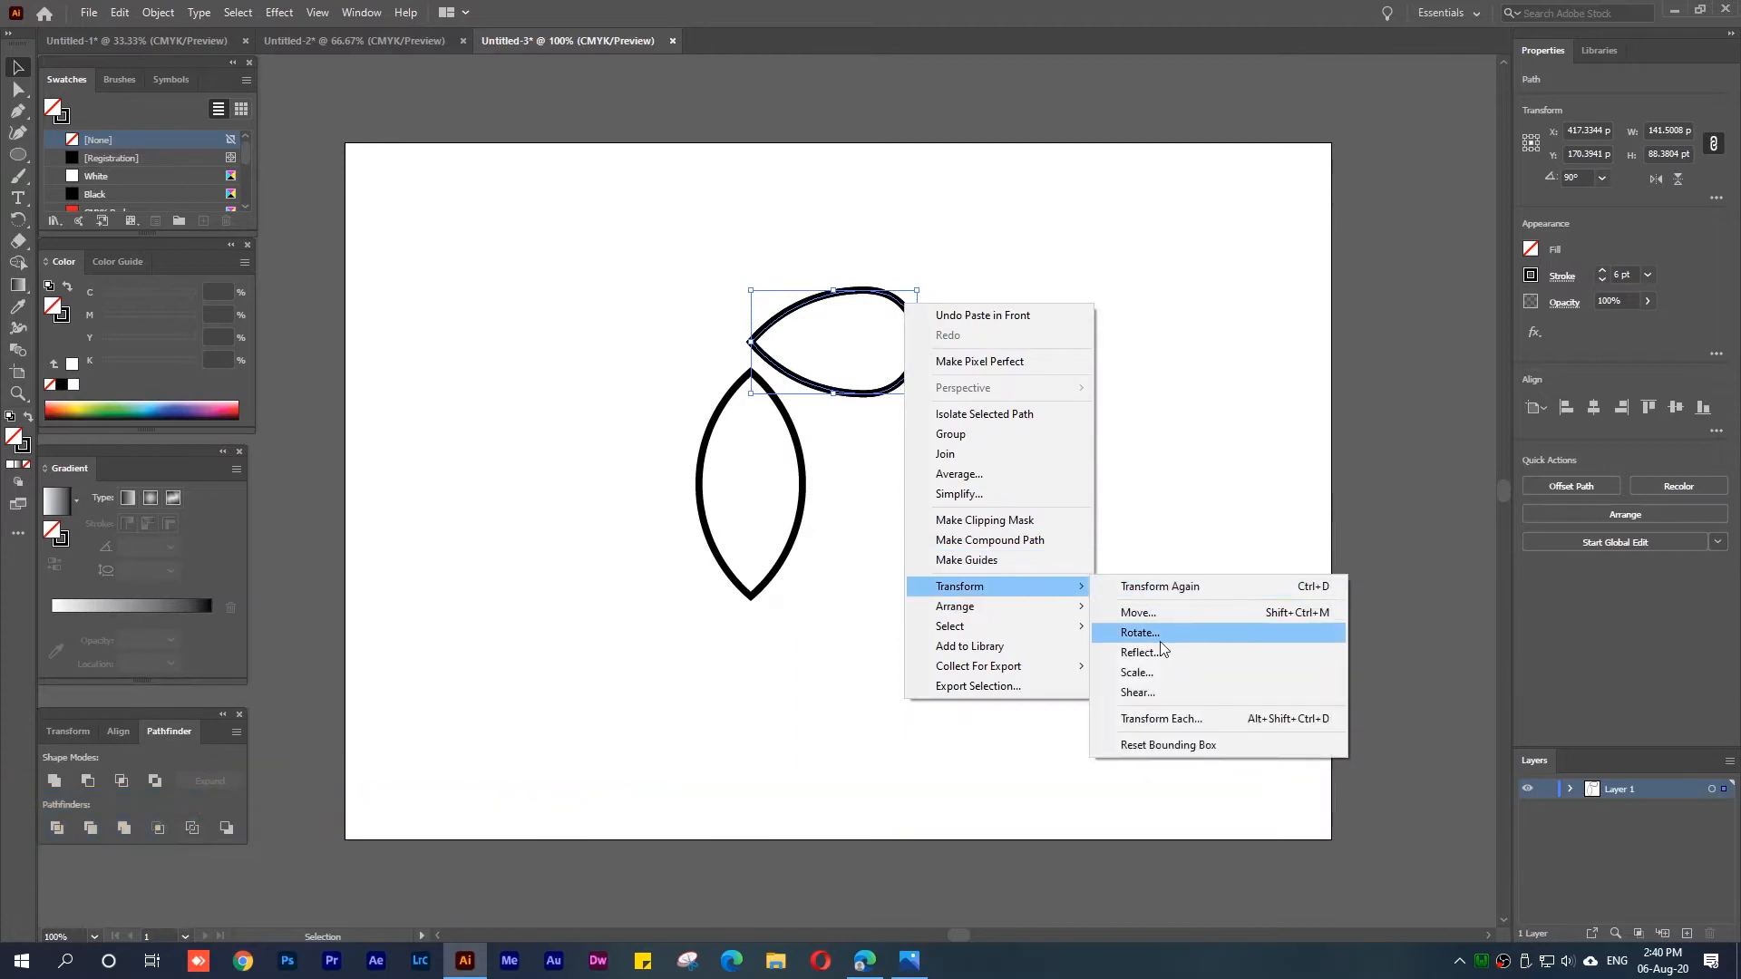
click(1161, 651)
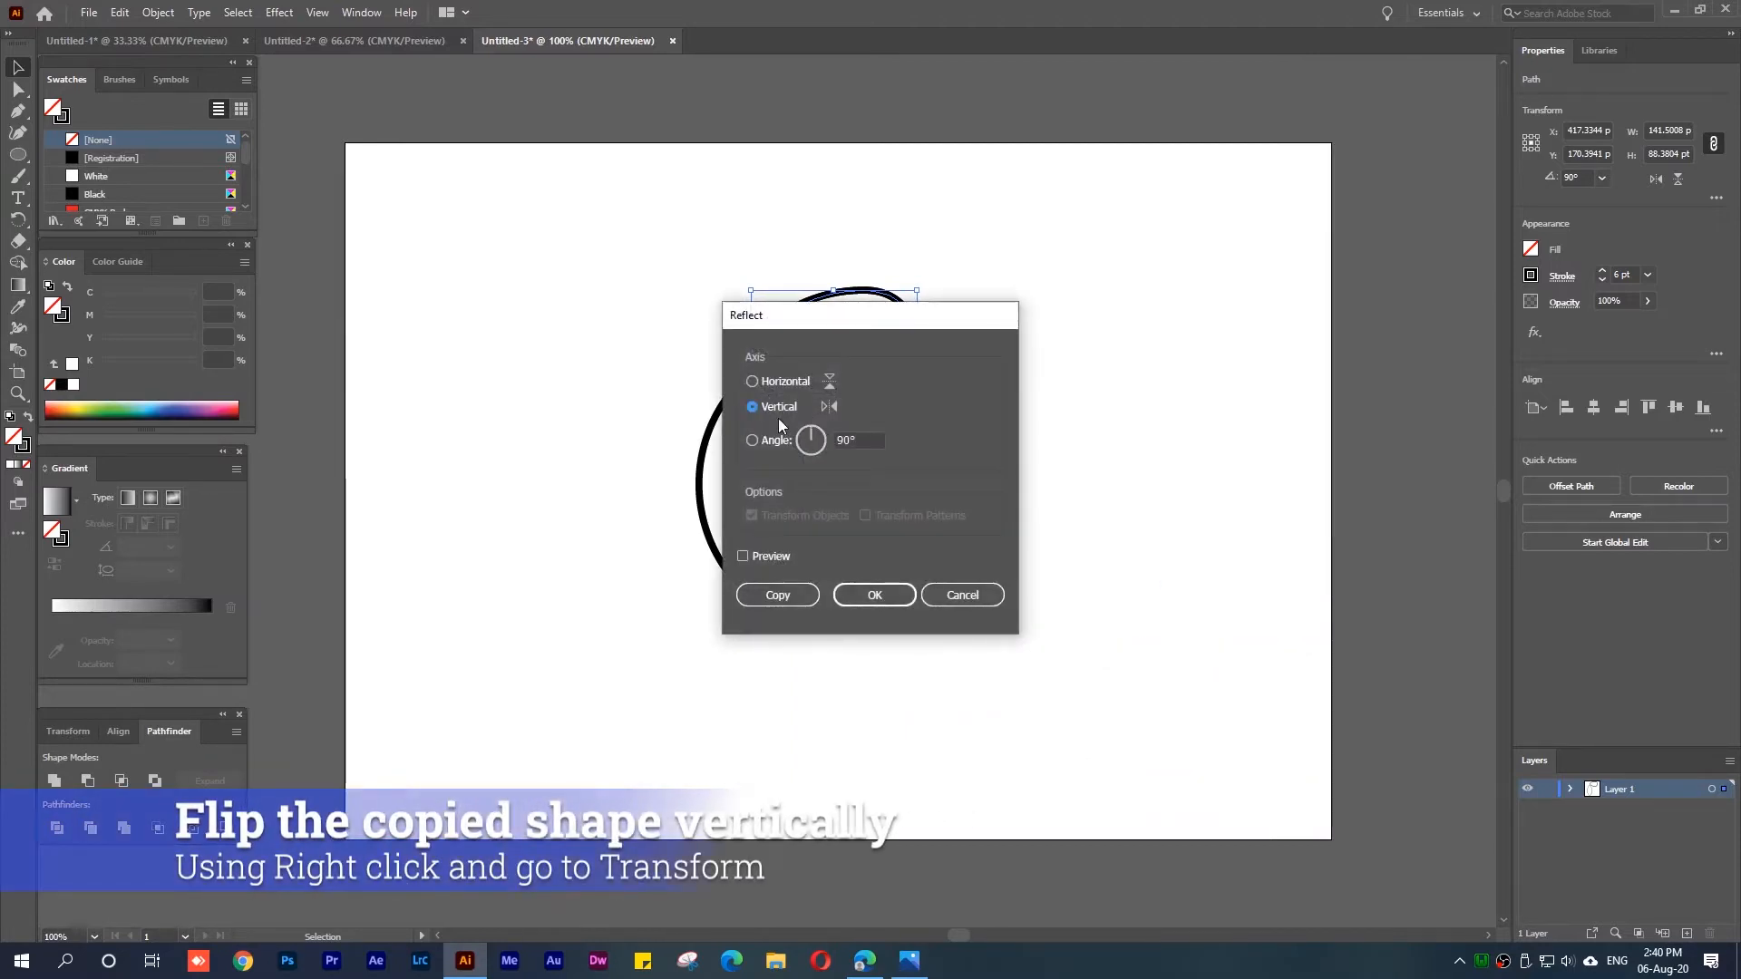
click(778, 555)
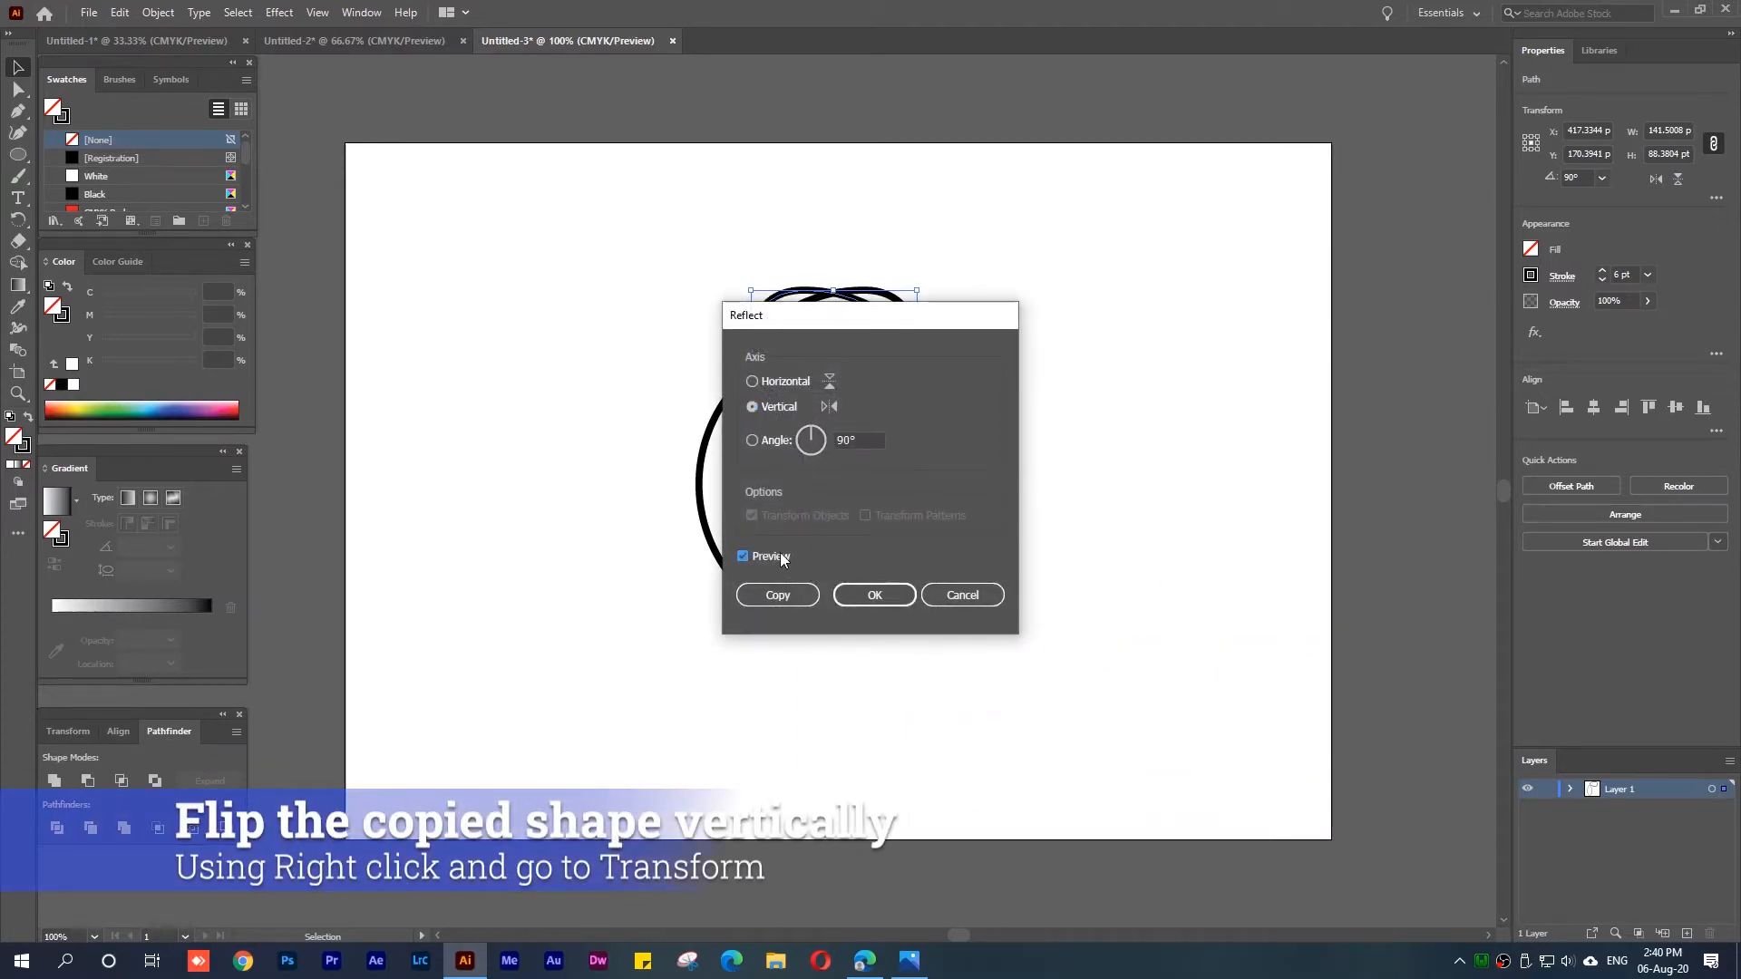
drag(886, 308, 1183, 280)
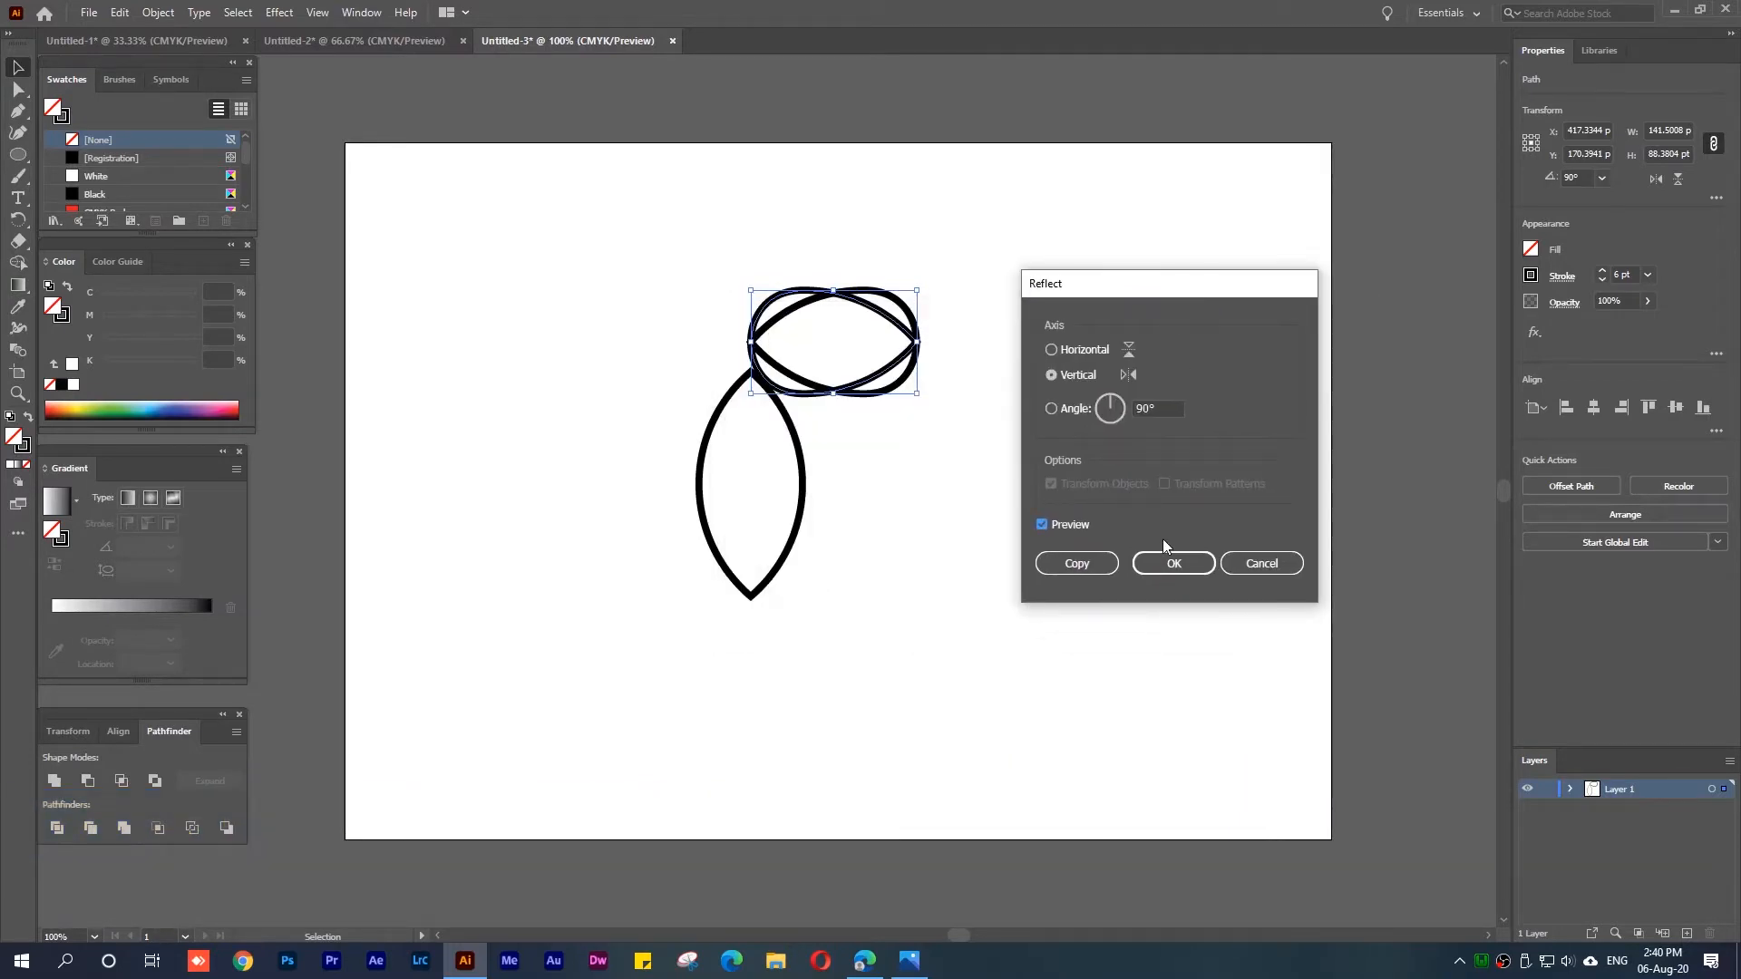
click(1172, 563)
Position the two teardrops on opposite sides of the lens shape's upper tip, with a small gap between their points
drag(880, 314, 812, 315)
click(795, 319)
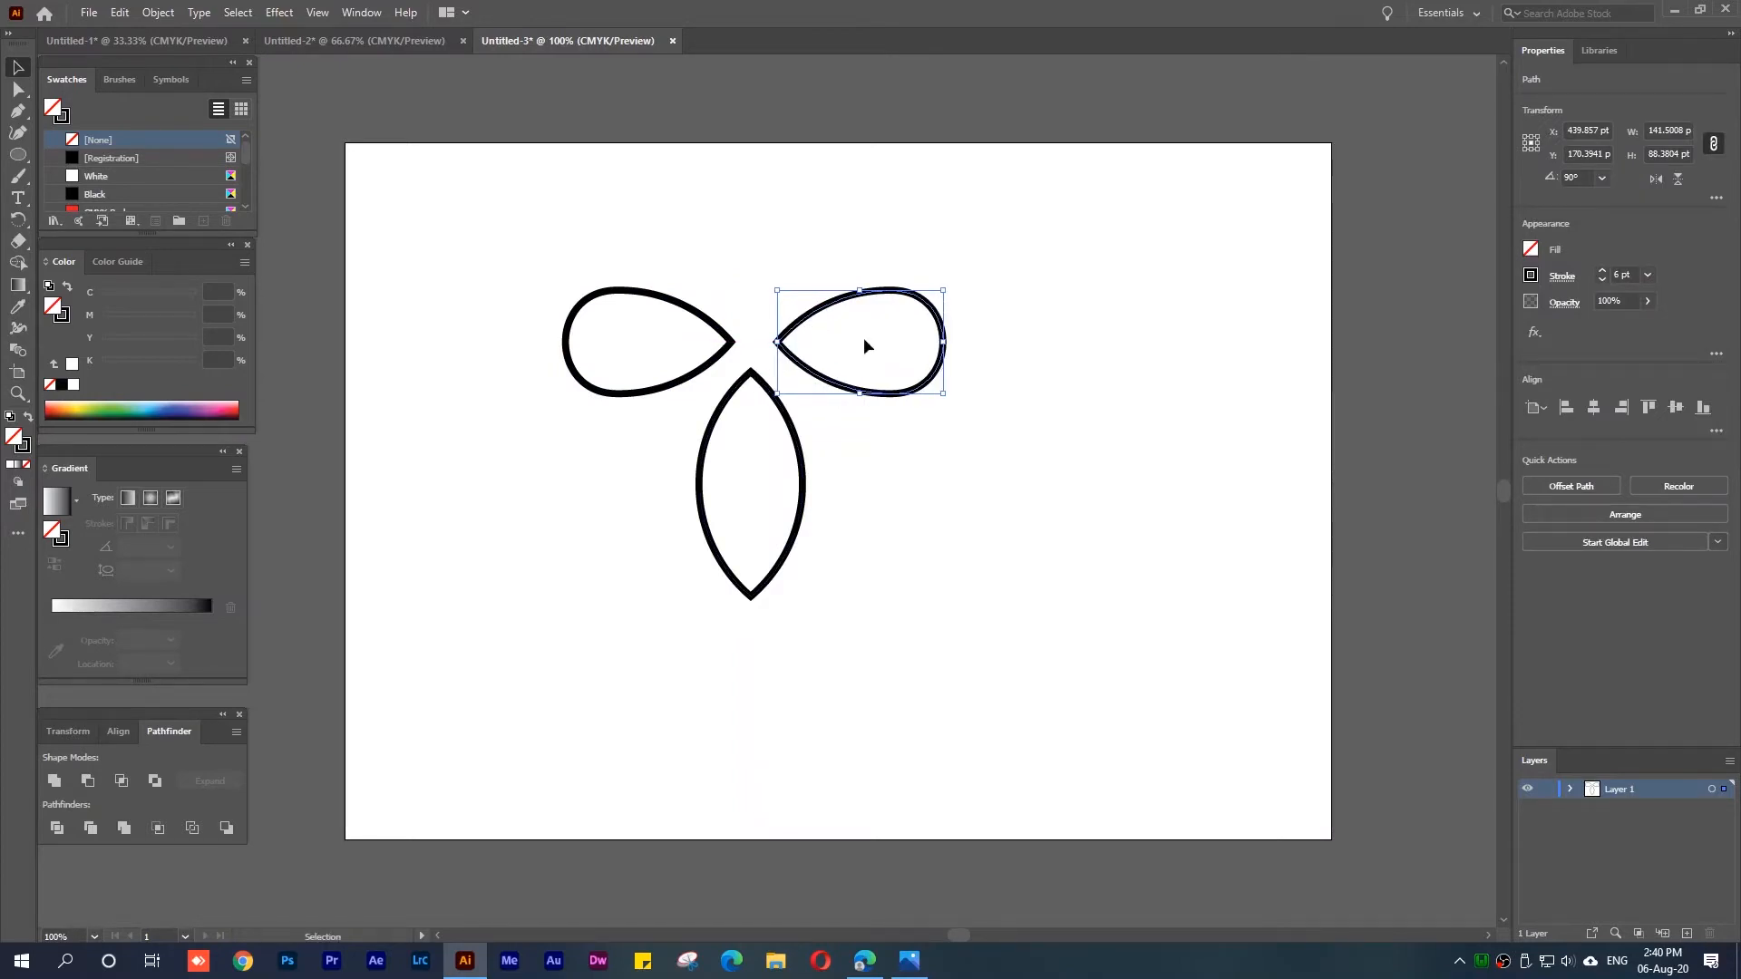
click(845, 410)
drag(828, 380, 820, 389)
click(807, 465)
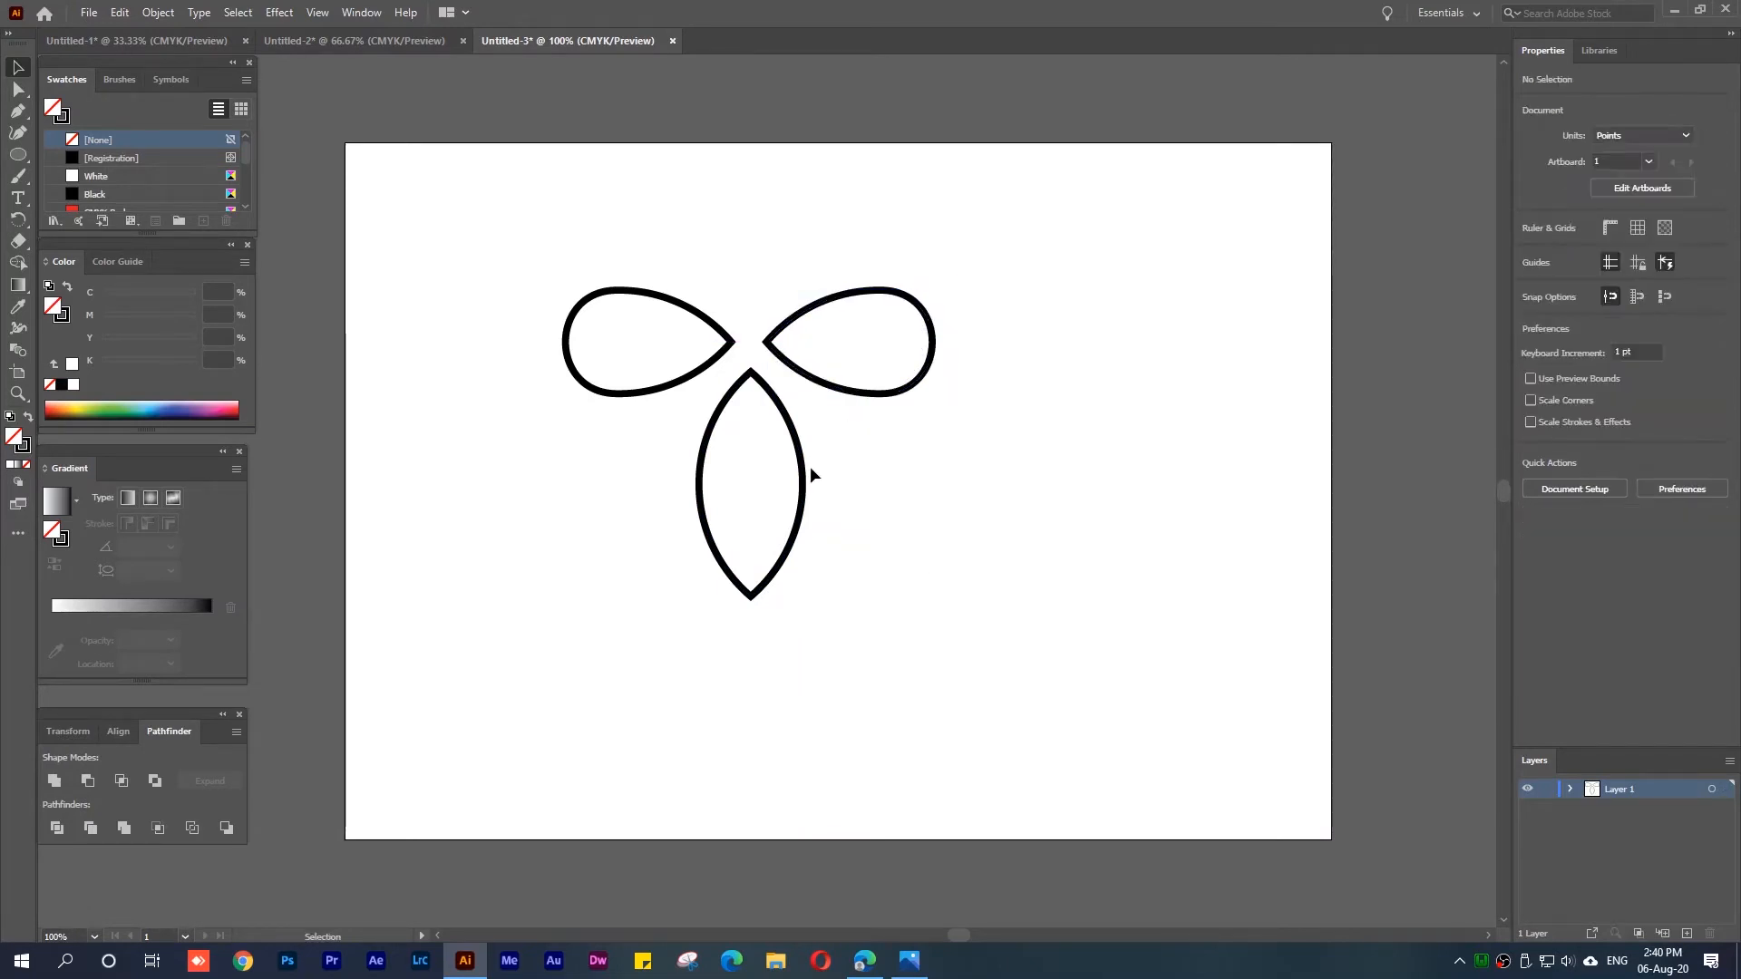
Move the vertical lens shape slightly up so its tip sits close to the two teardrop points
click(803, 453)
drag(795, 447, 795, 431)
click(833, 468)
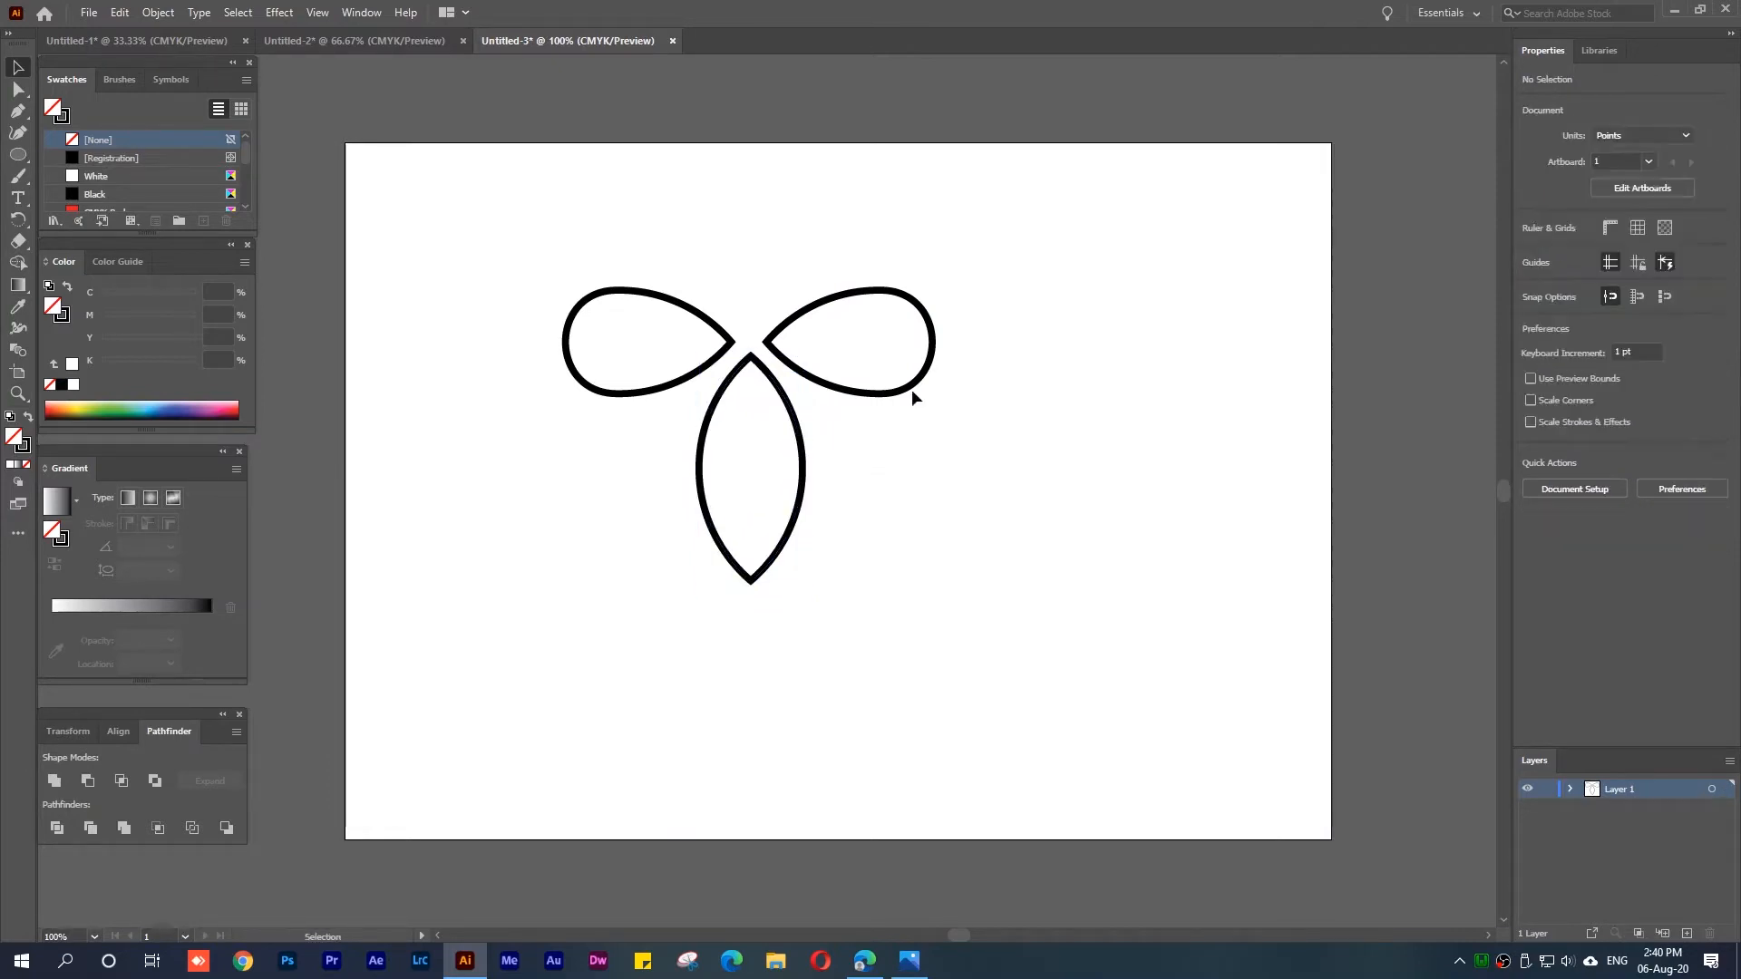
Create a copy of the right teardrop rotated 90° to stand upright, centered above the lens shape with its tip pointing down
click(884, 291)
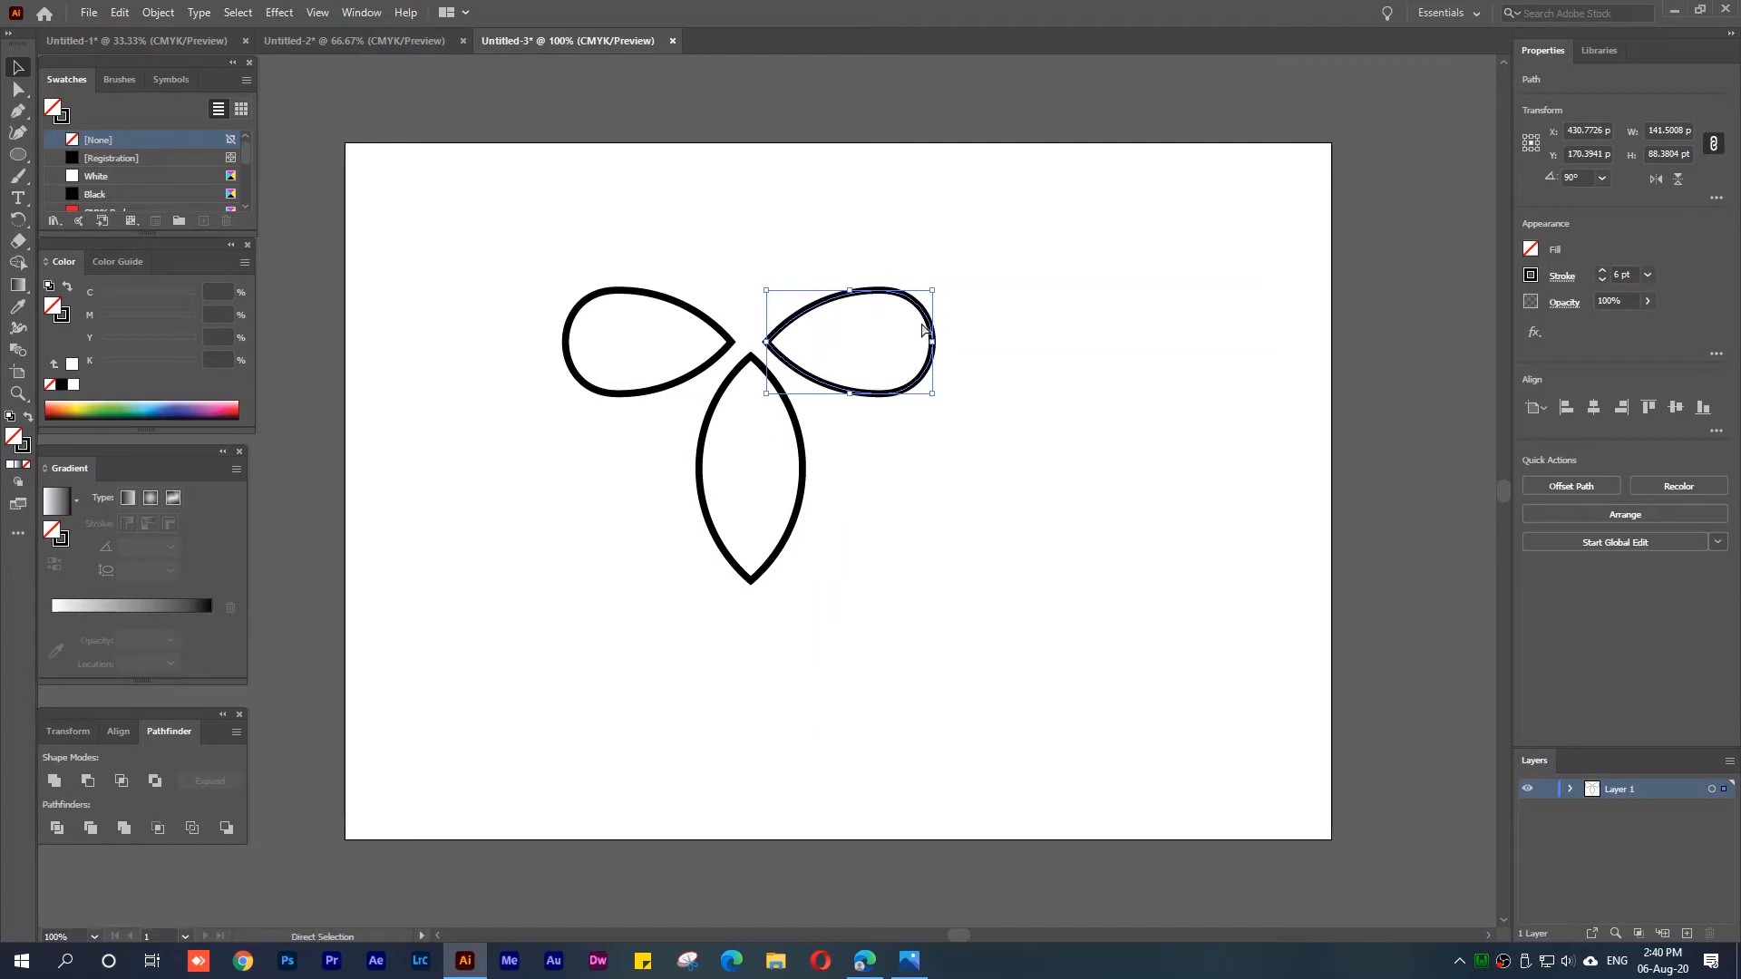
key(a)
key(v)
key(r)
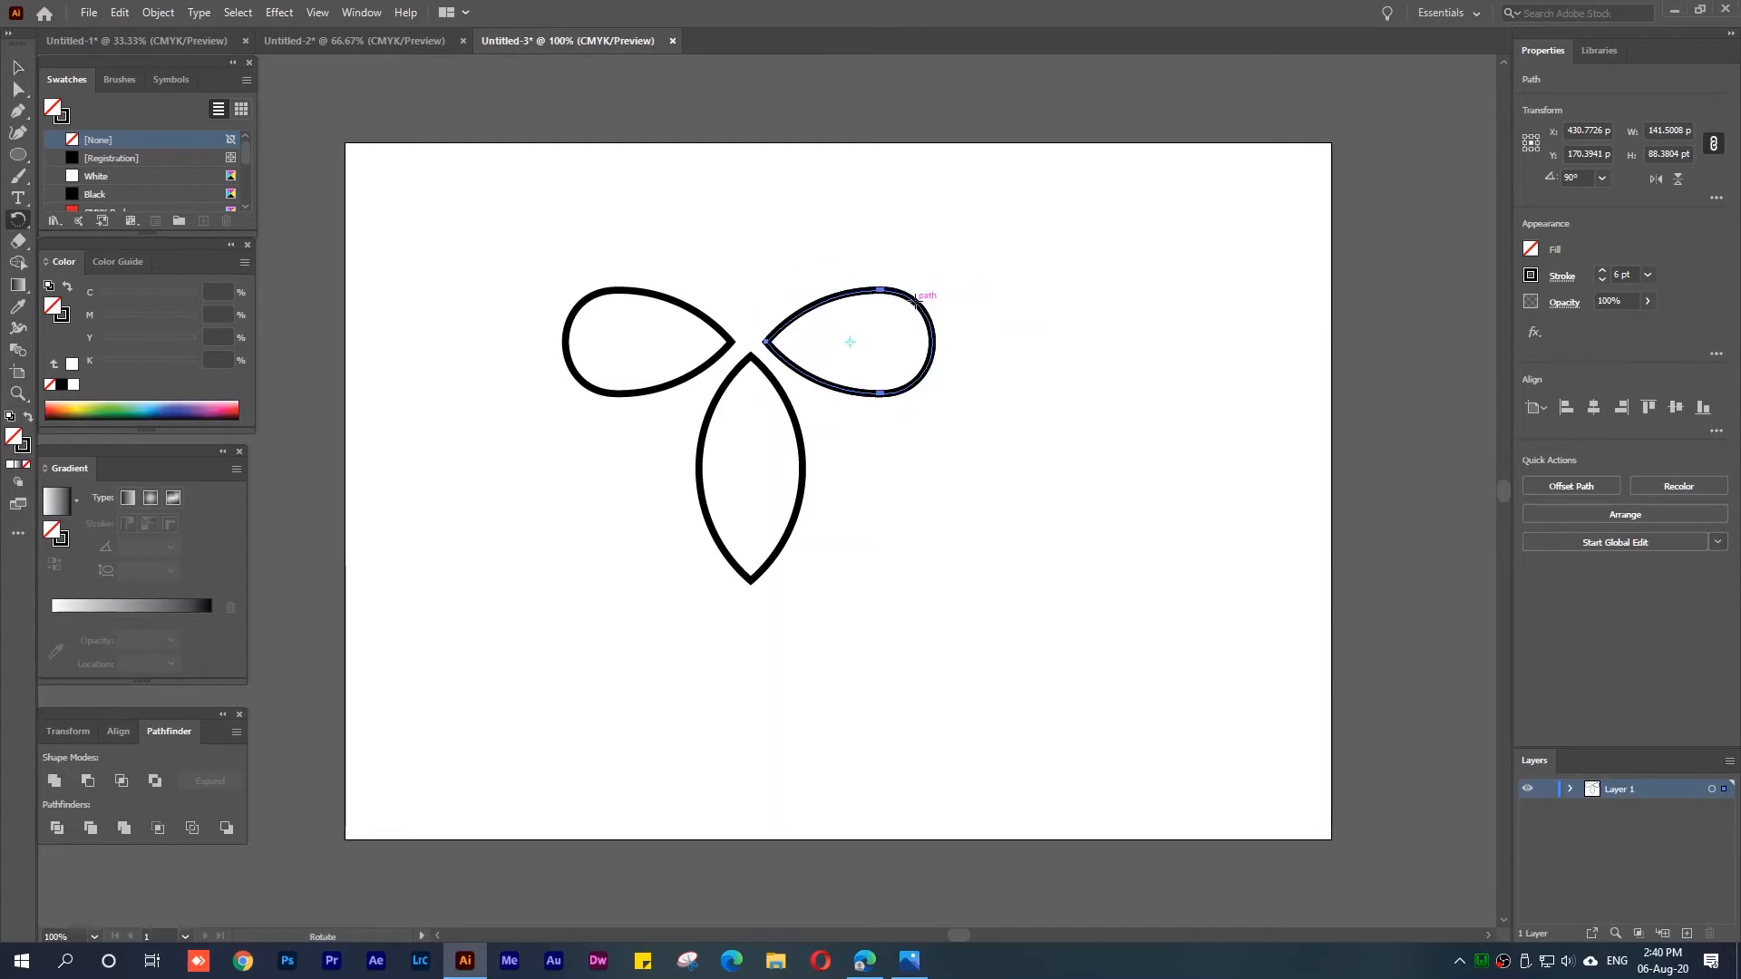
click(767, 342)
drag(934, 333, 797, 194)
key(v)
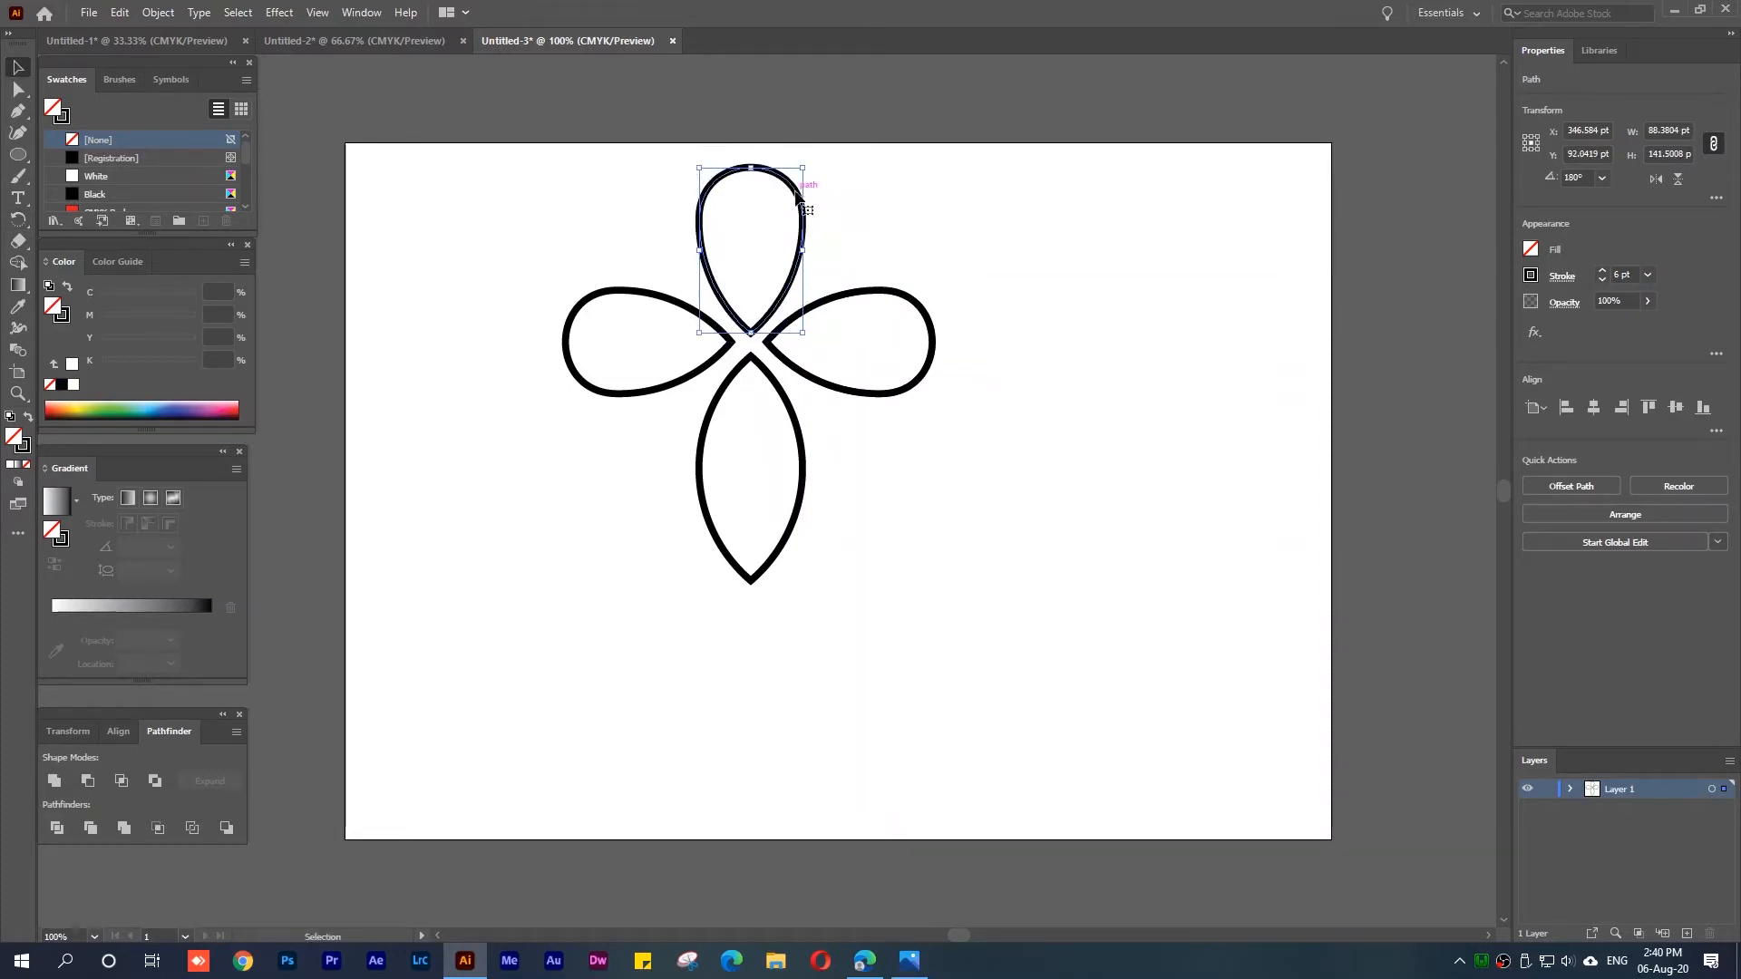
click(1017, 239)
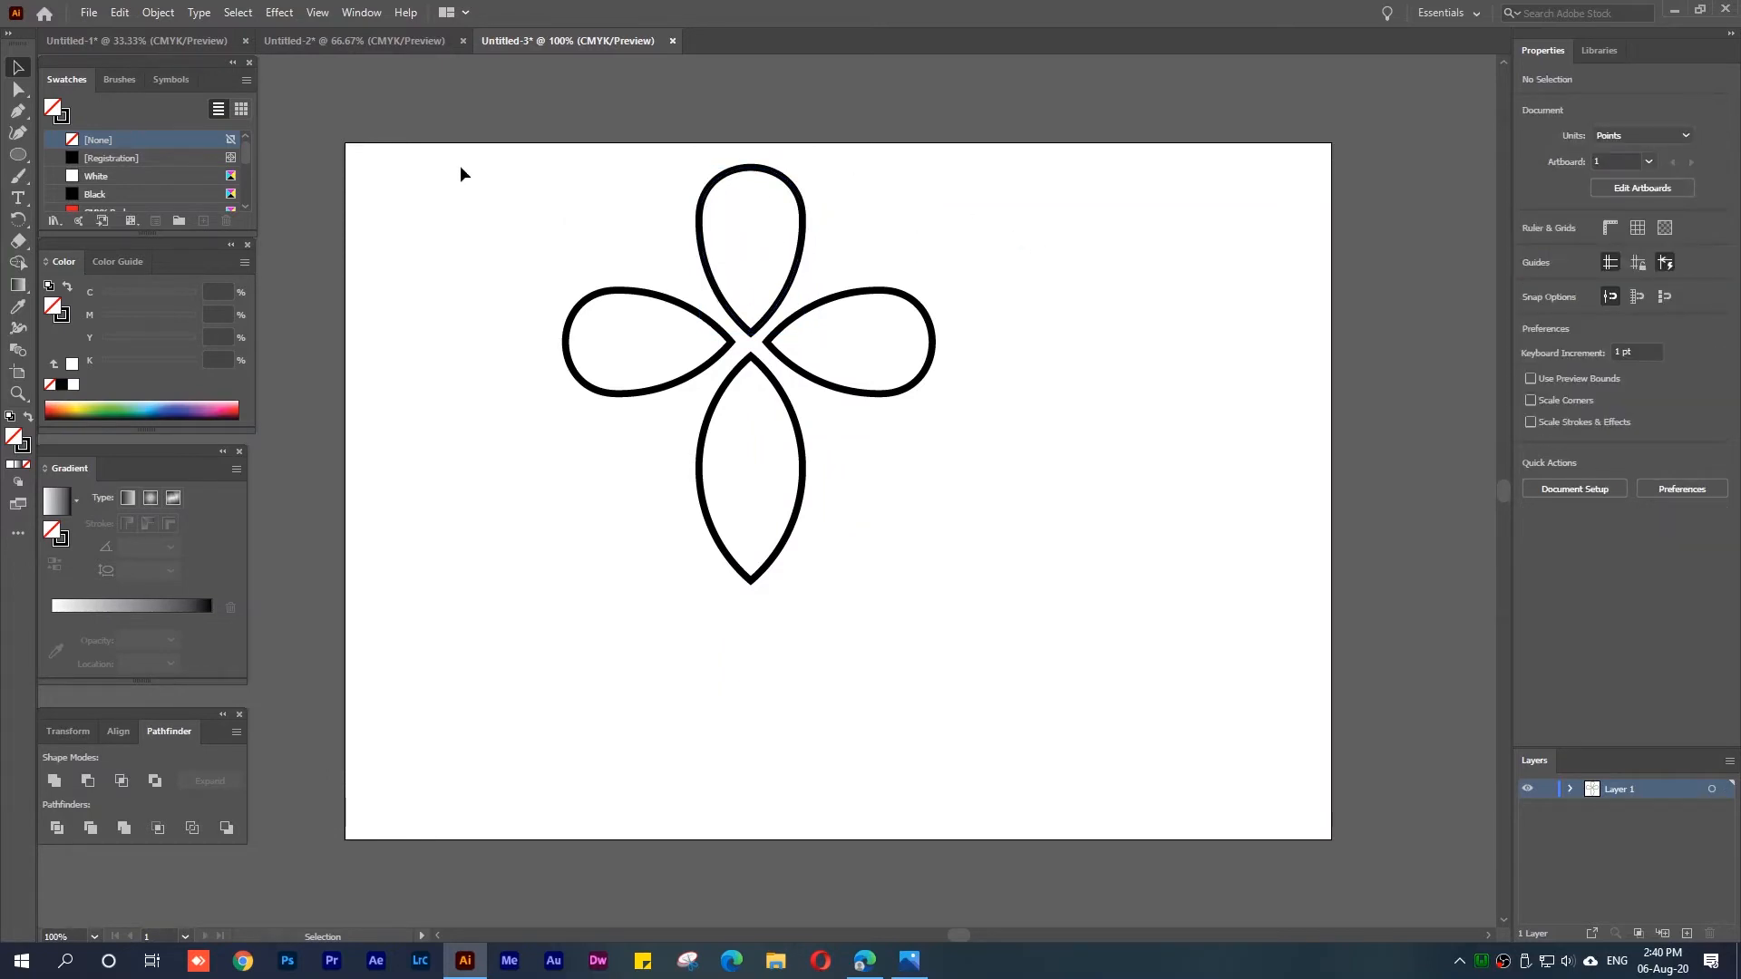
Move all four petal shapes together down and to the right, toward the center of the artboard
drag(459, 166, 995, 542)
drag(798, 435, 865, 580)
click(1135, 503)
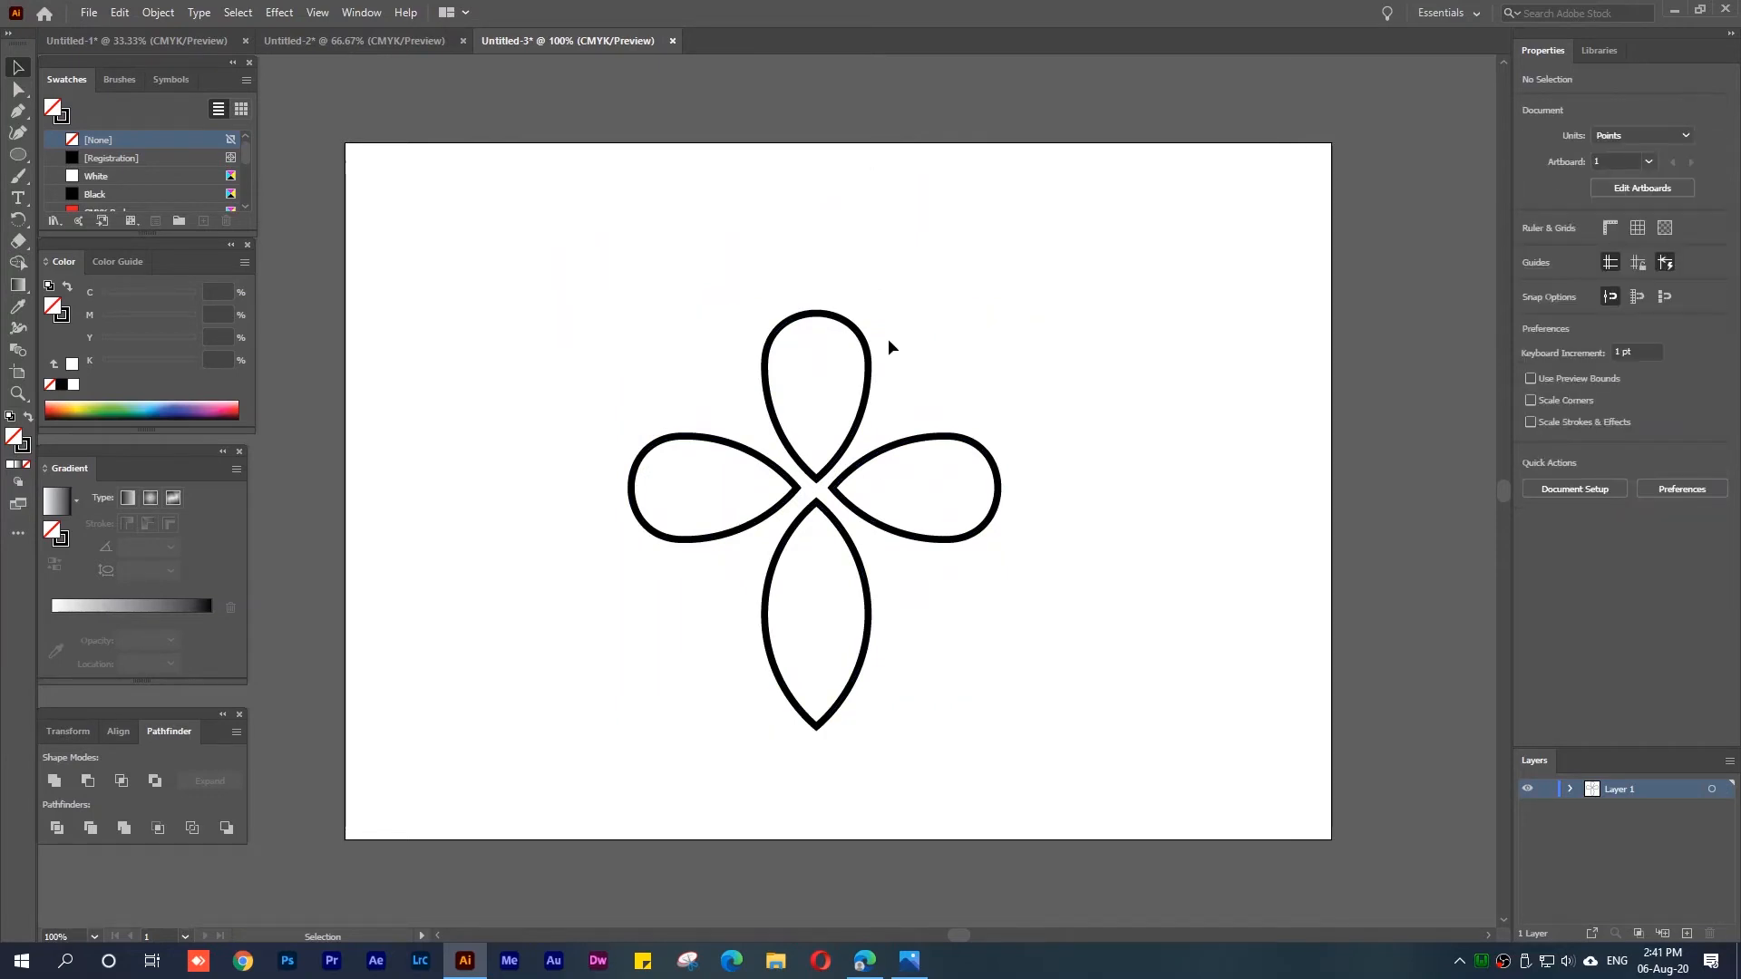
Shorten and slightly narrow the top teardrop to about 83 by 114 pt, keeping its tip in place
click(871, 371)
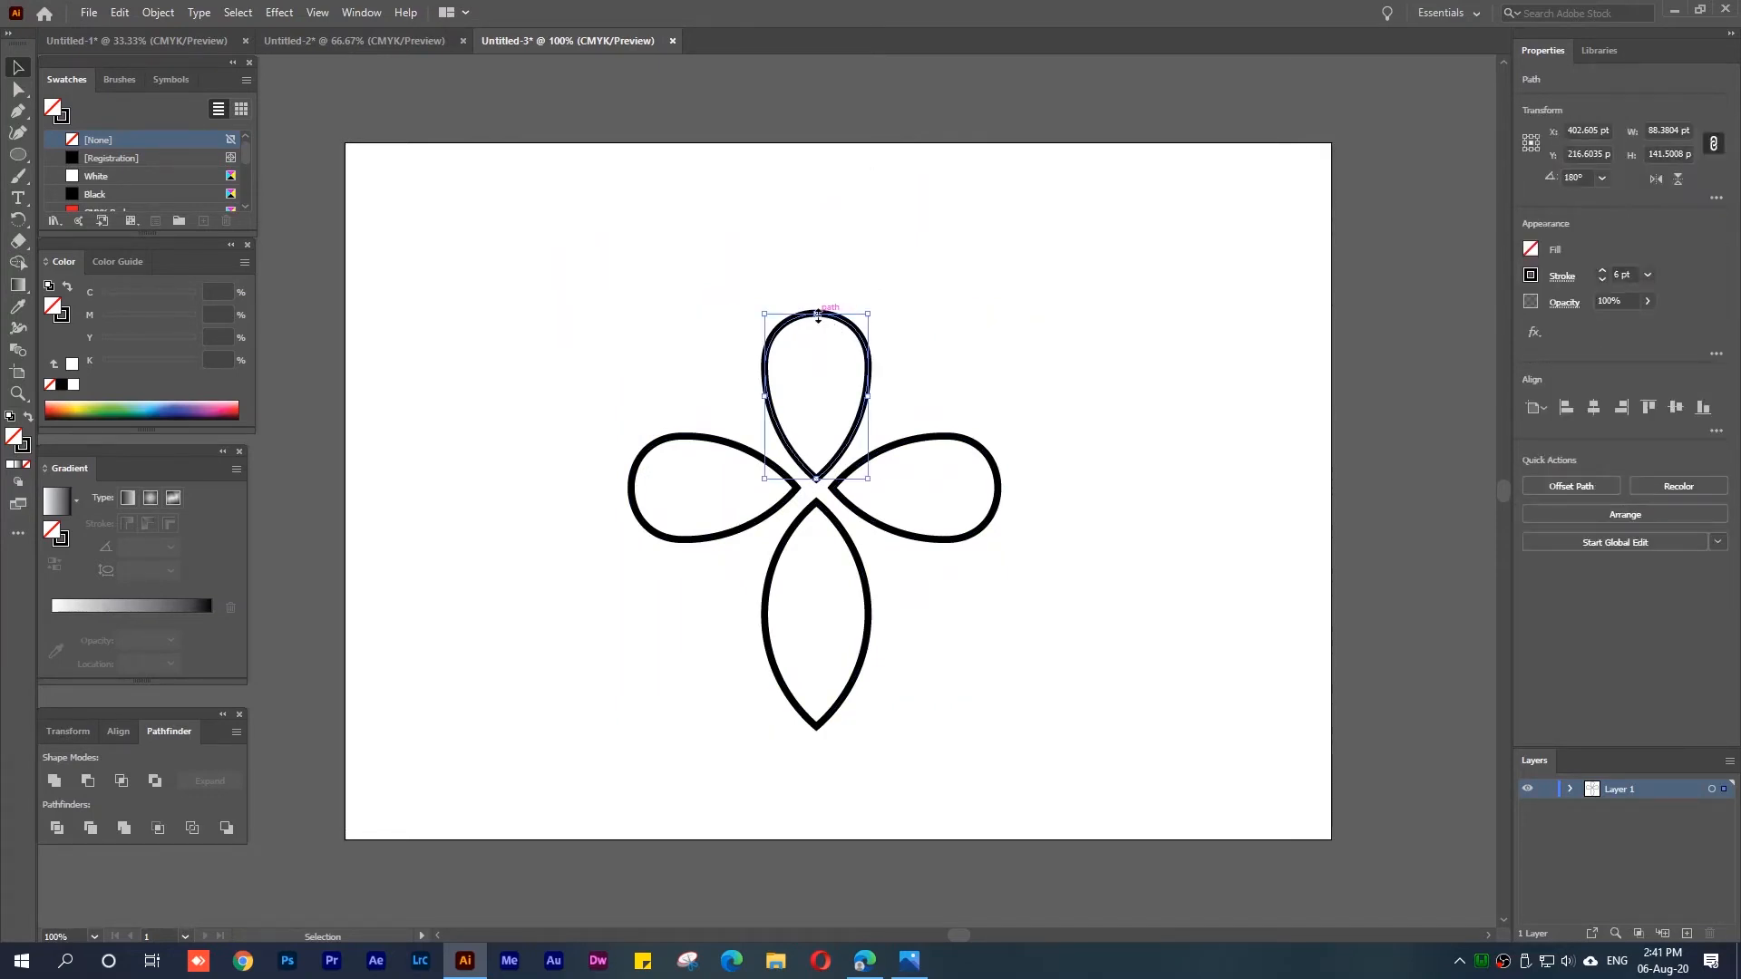
drag(816, 313, 816, 347)
drag(869, 412, 867, 413)
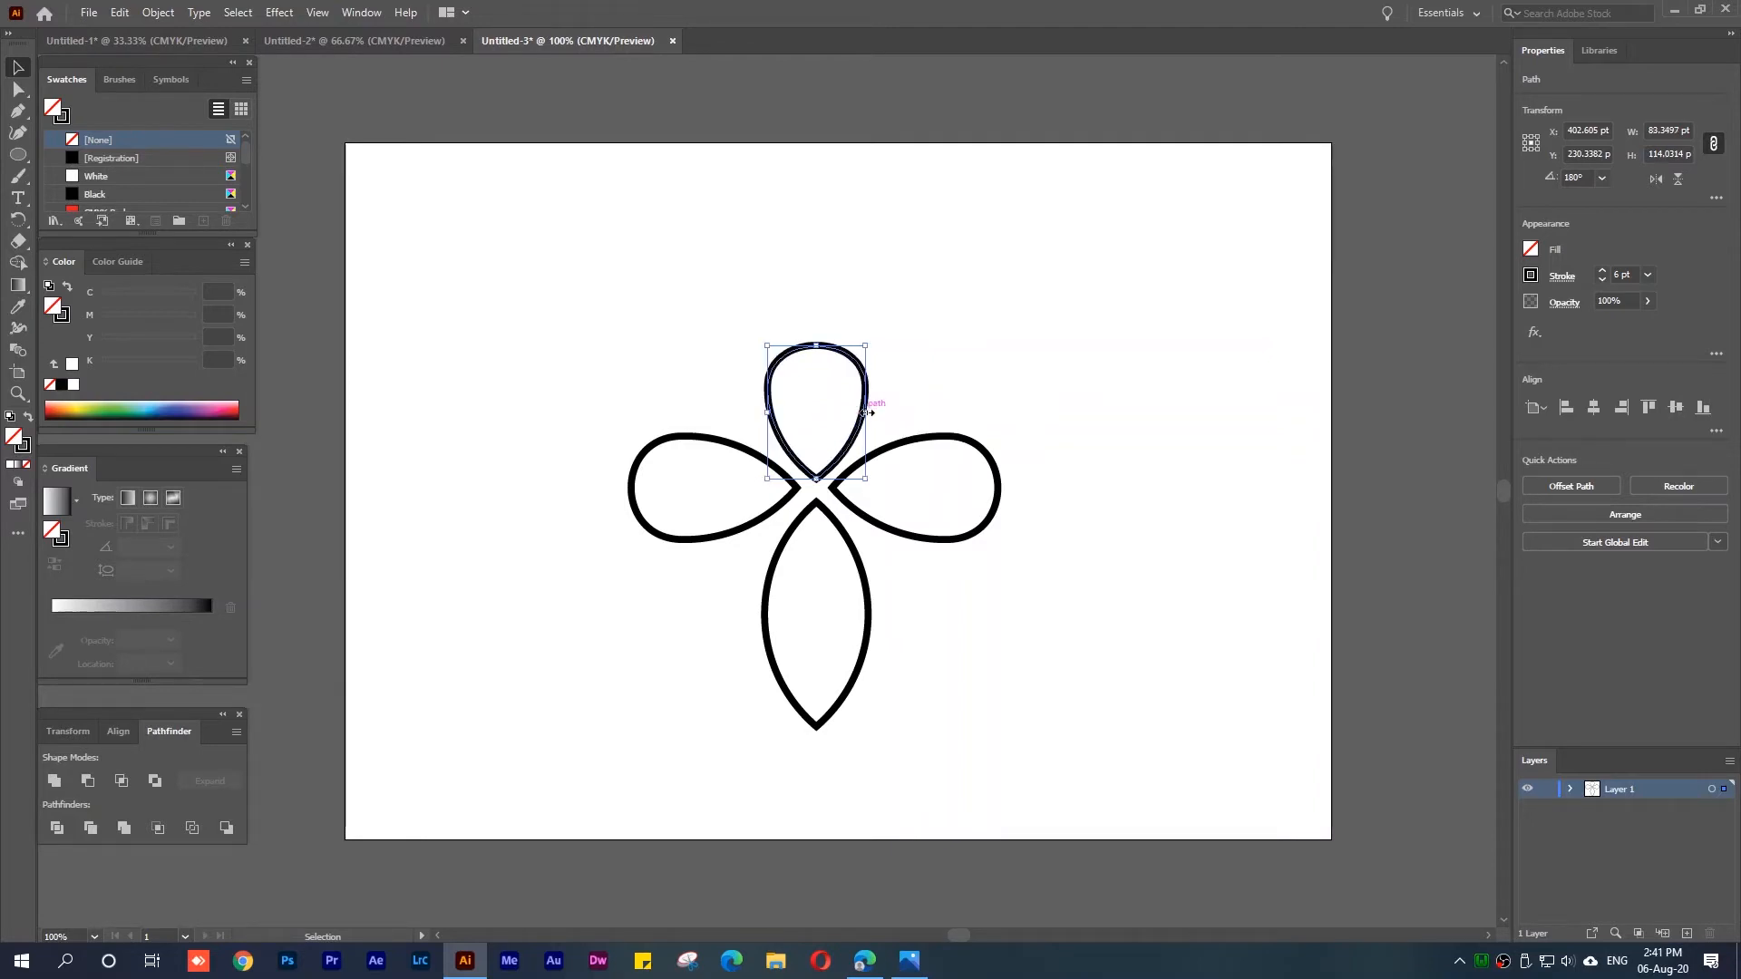
click(945, 379)
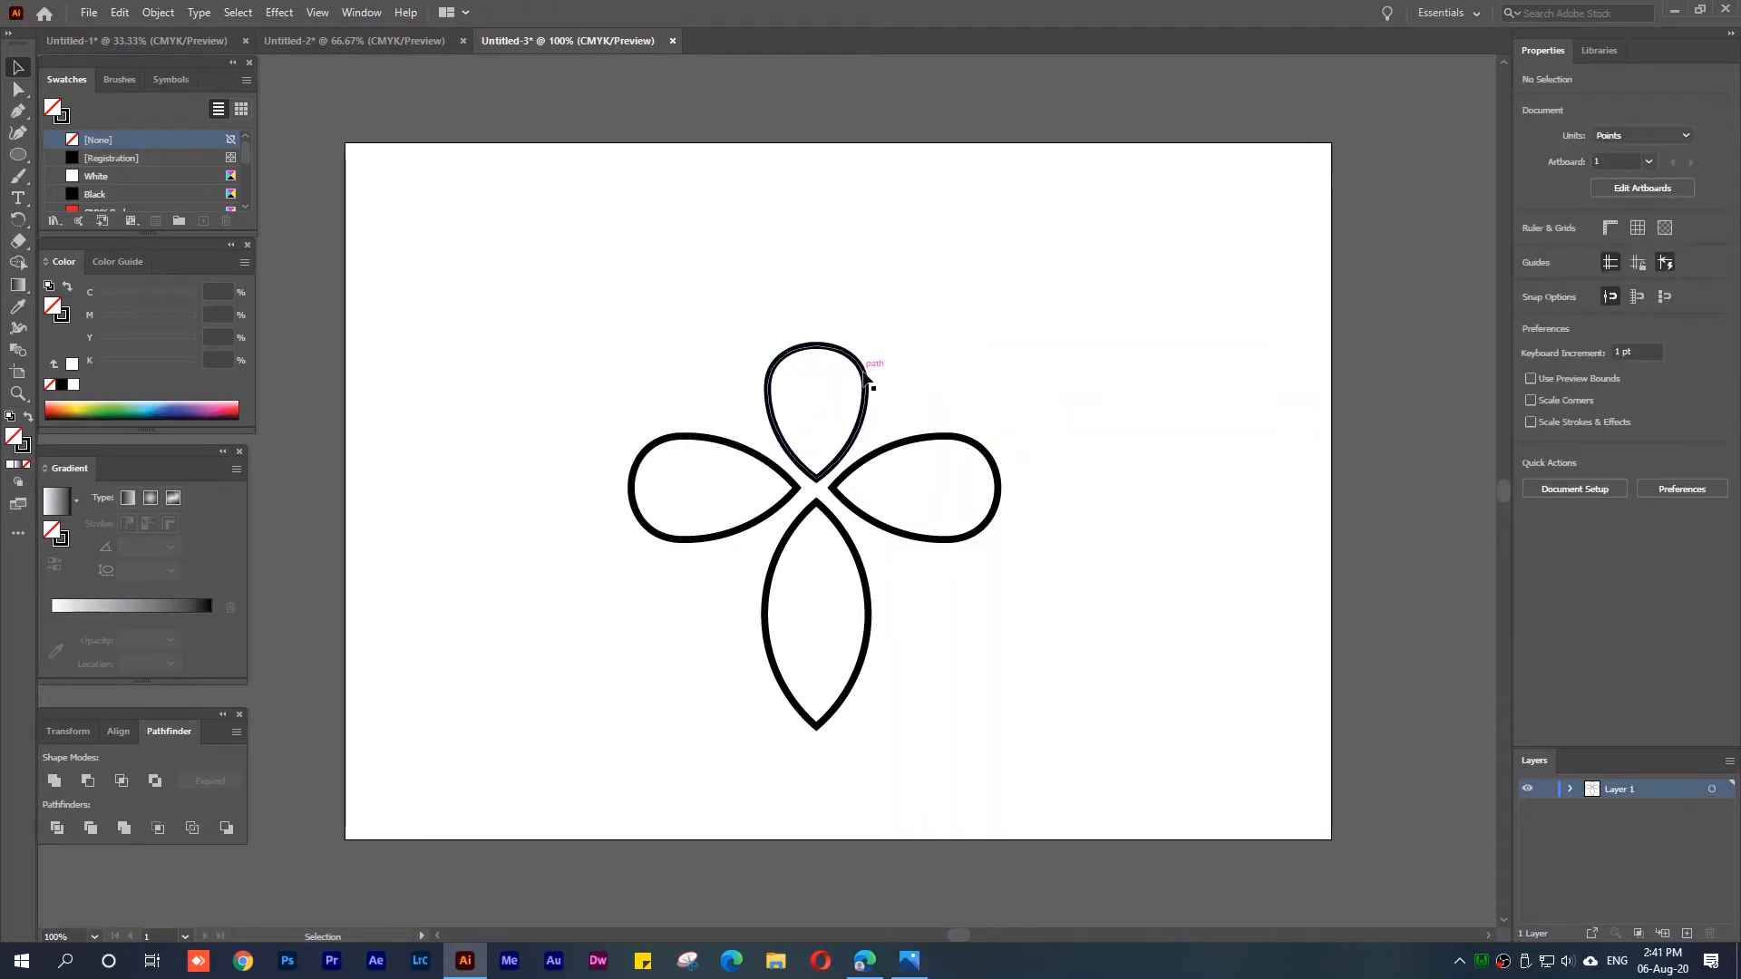
click(865, 373)
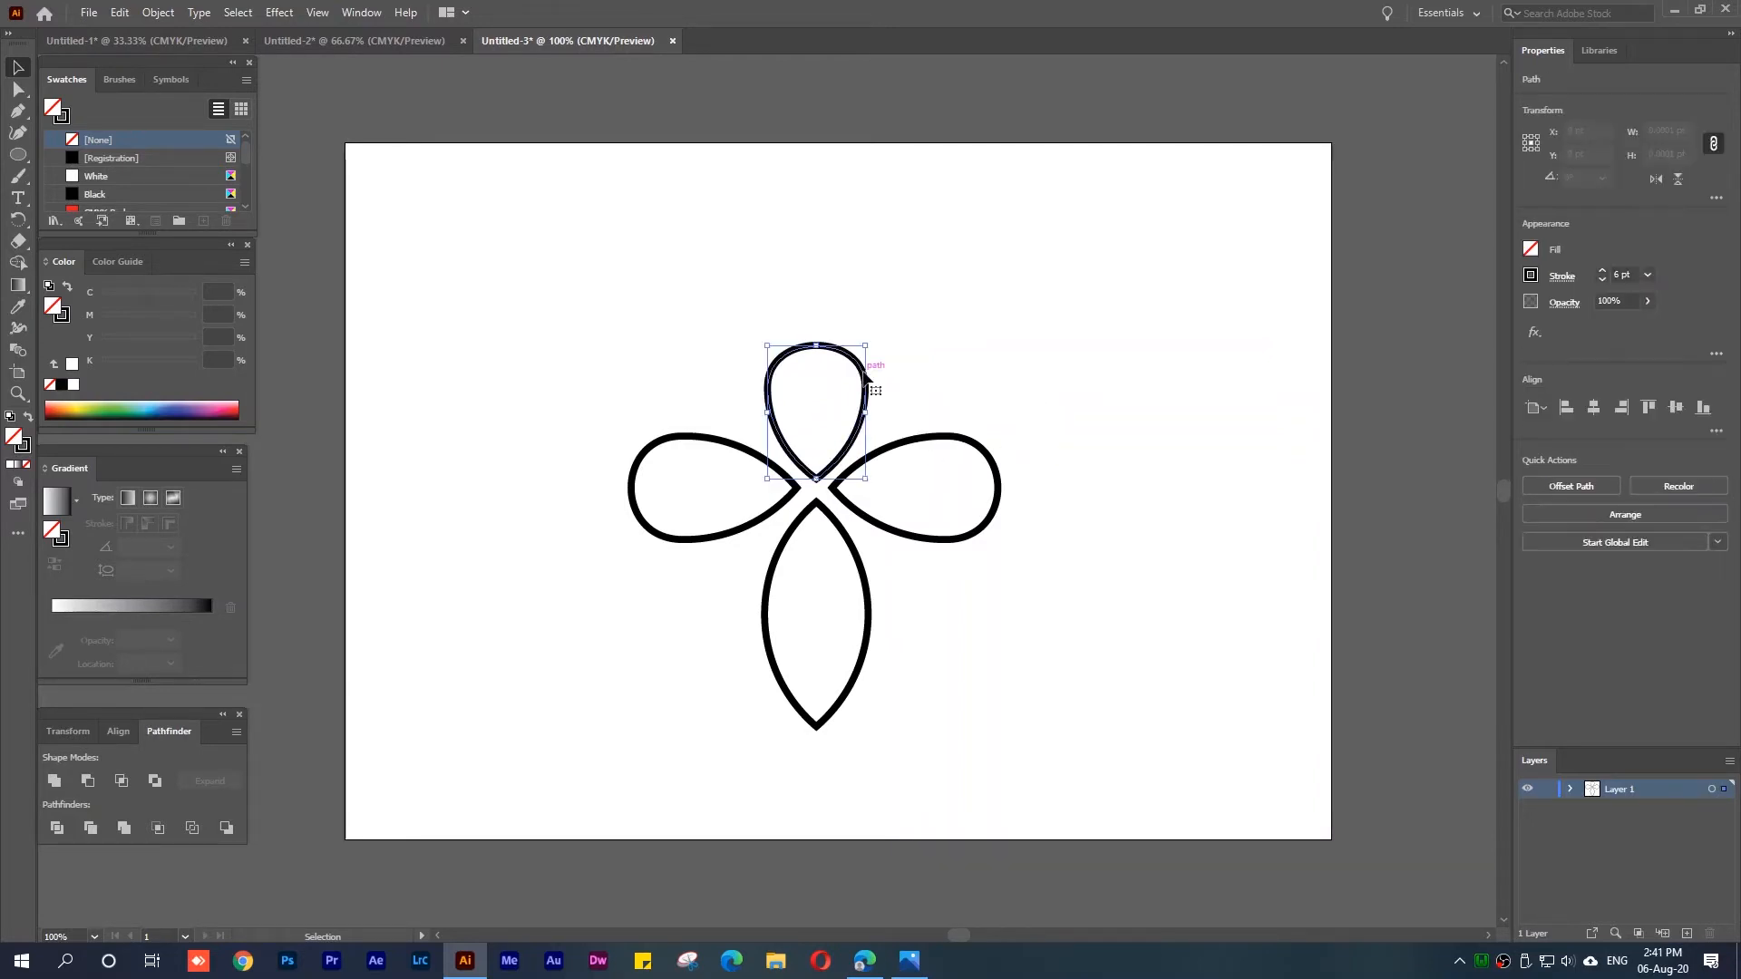
Fill the top teardrop with solid black
click(1531, 250)
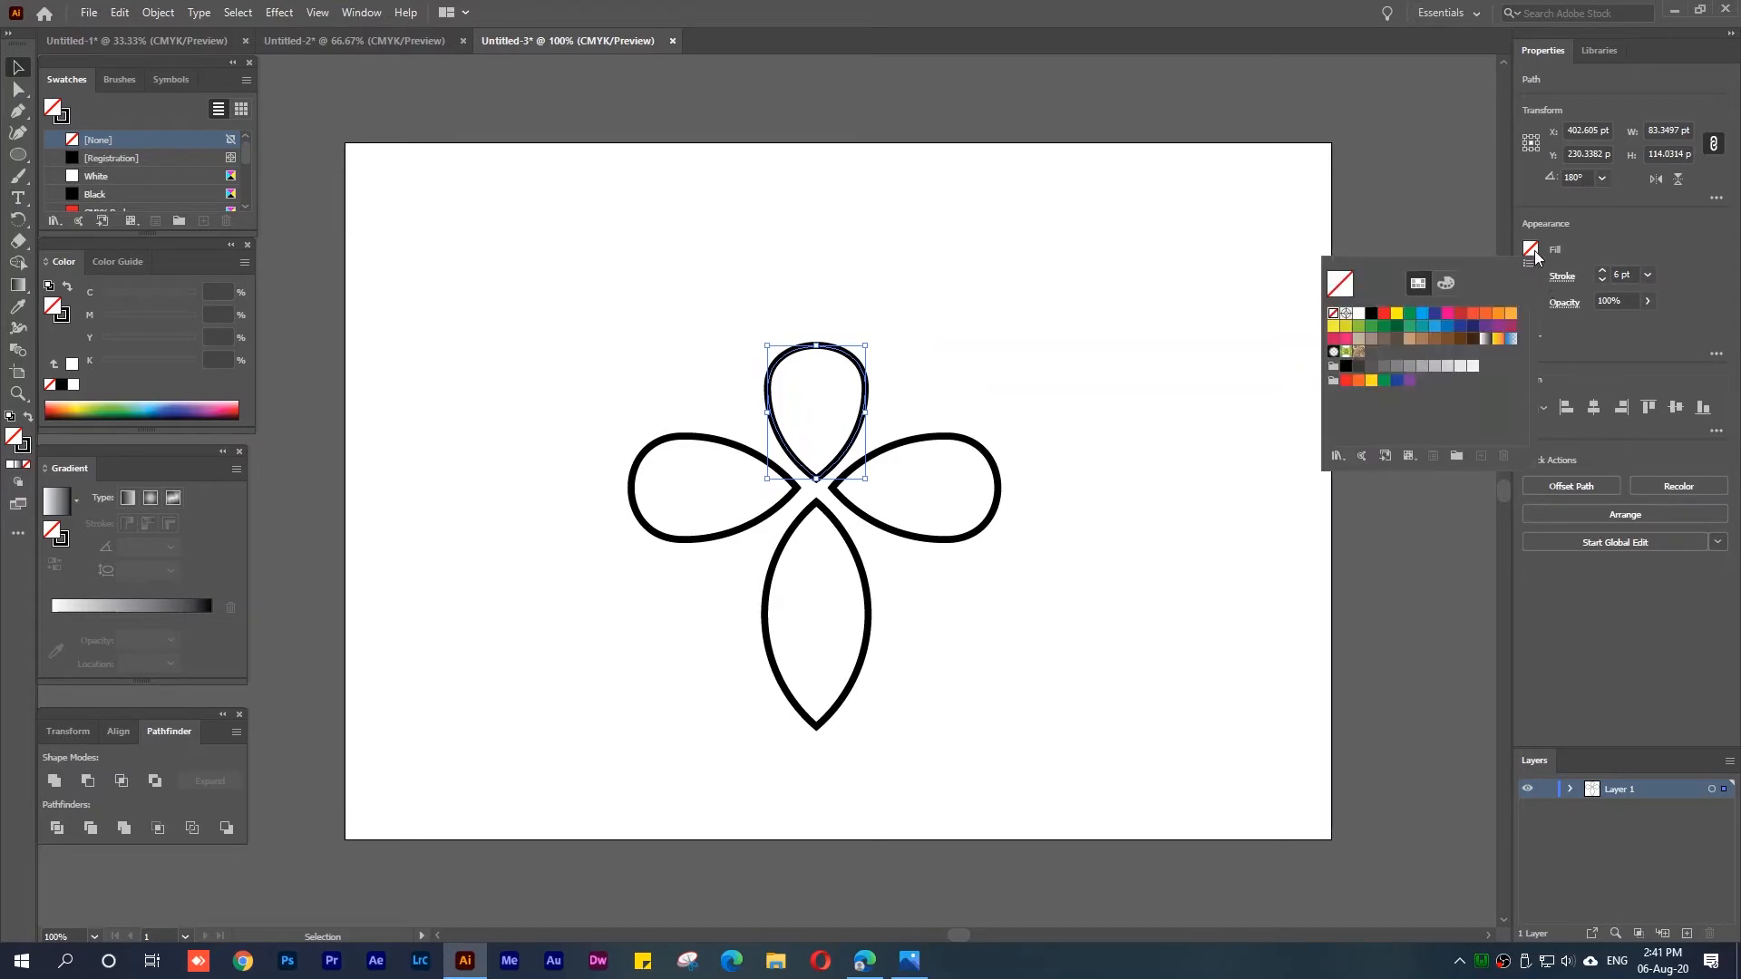
click(1373, 314)
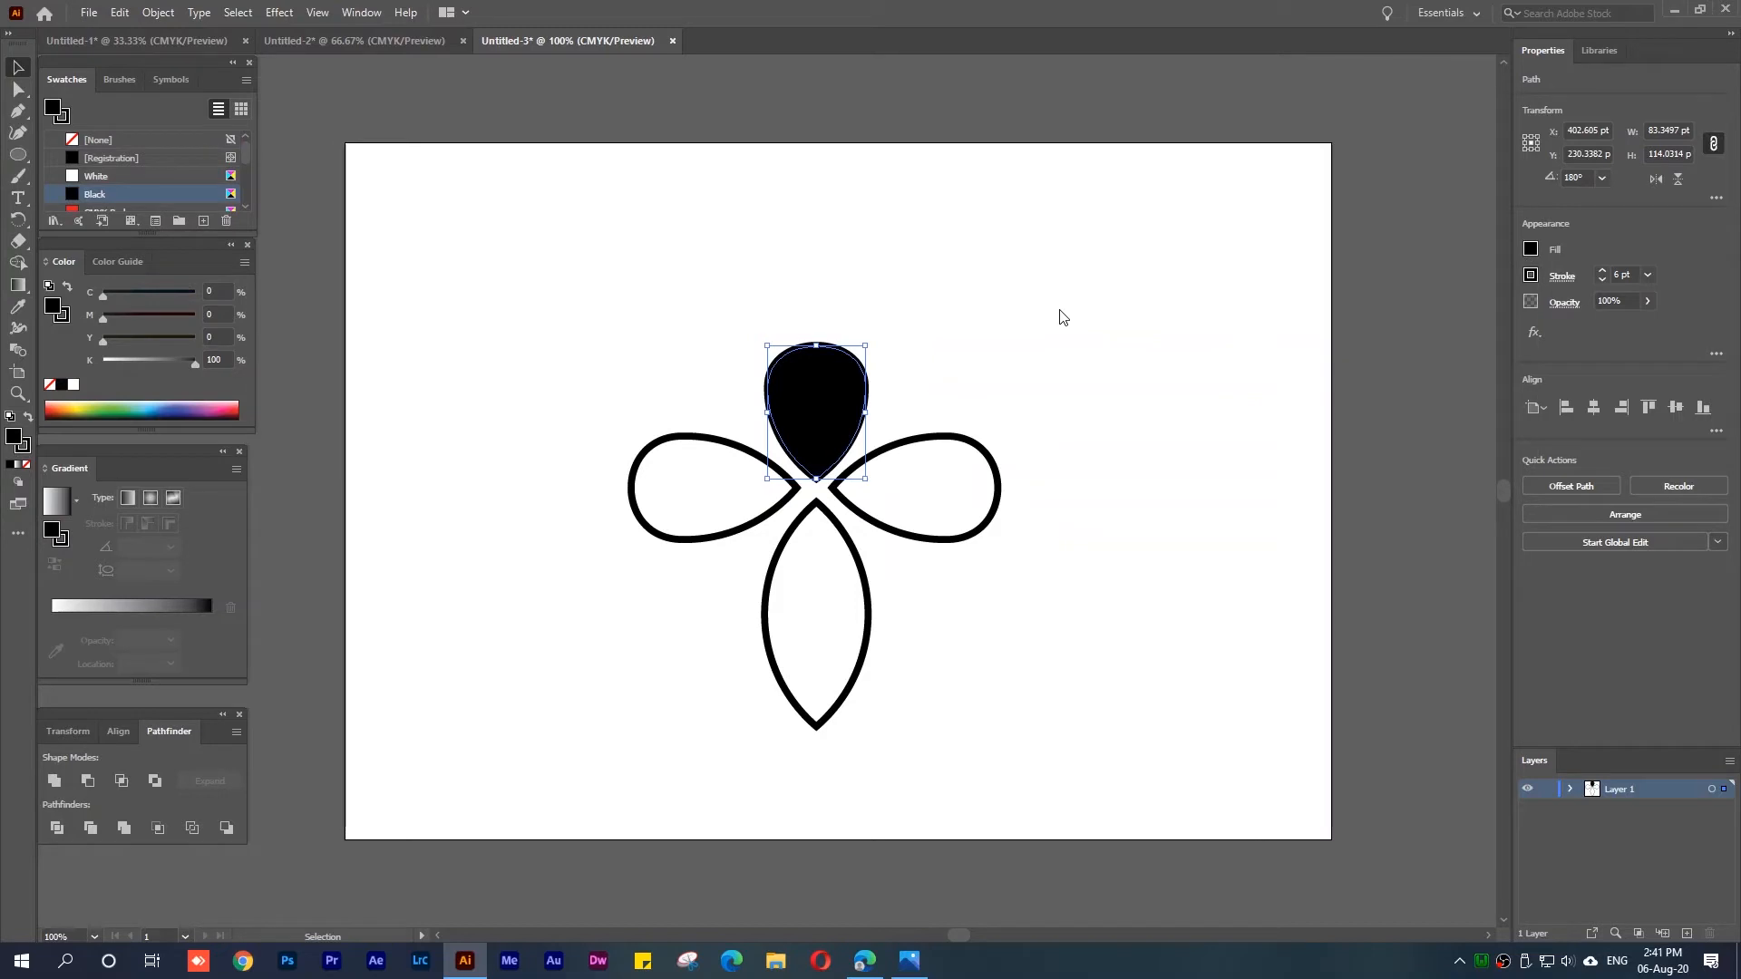
click(1037, 367)
click(811, 393)
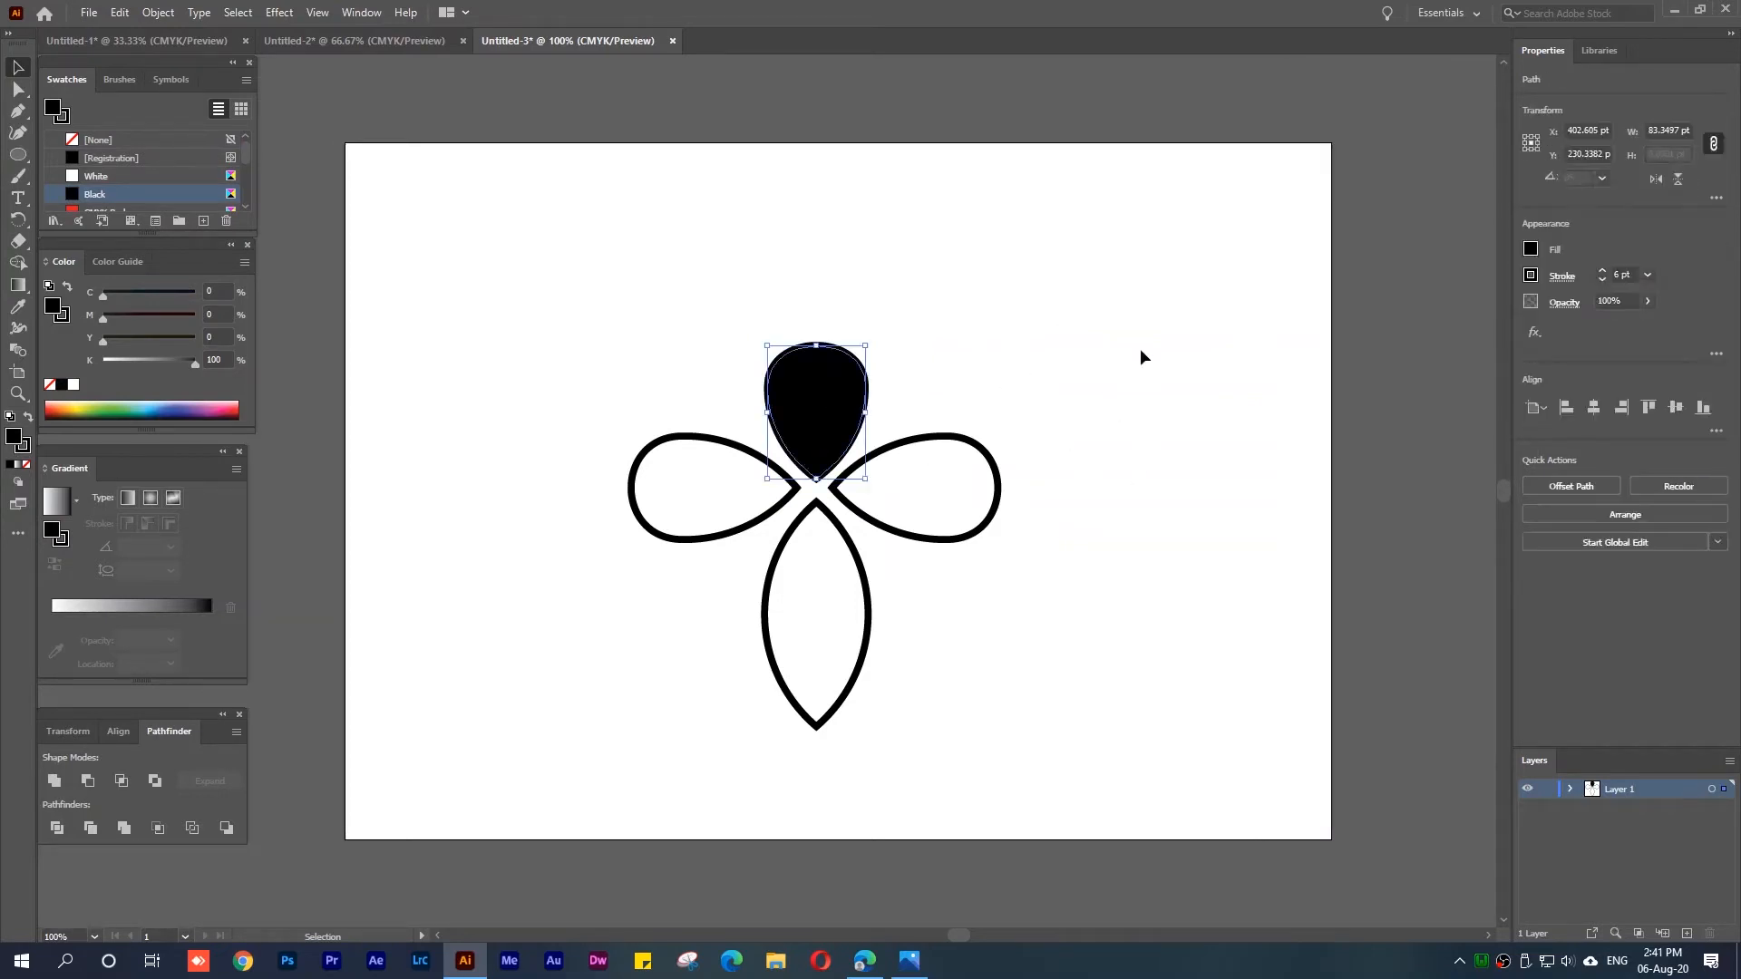
click(1140, 354)
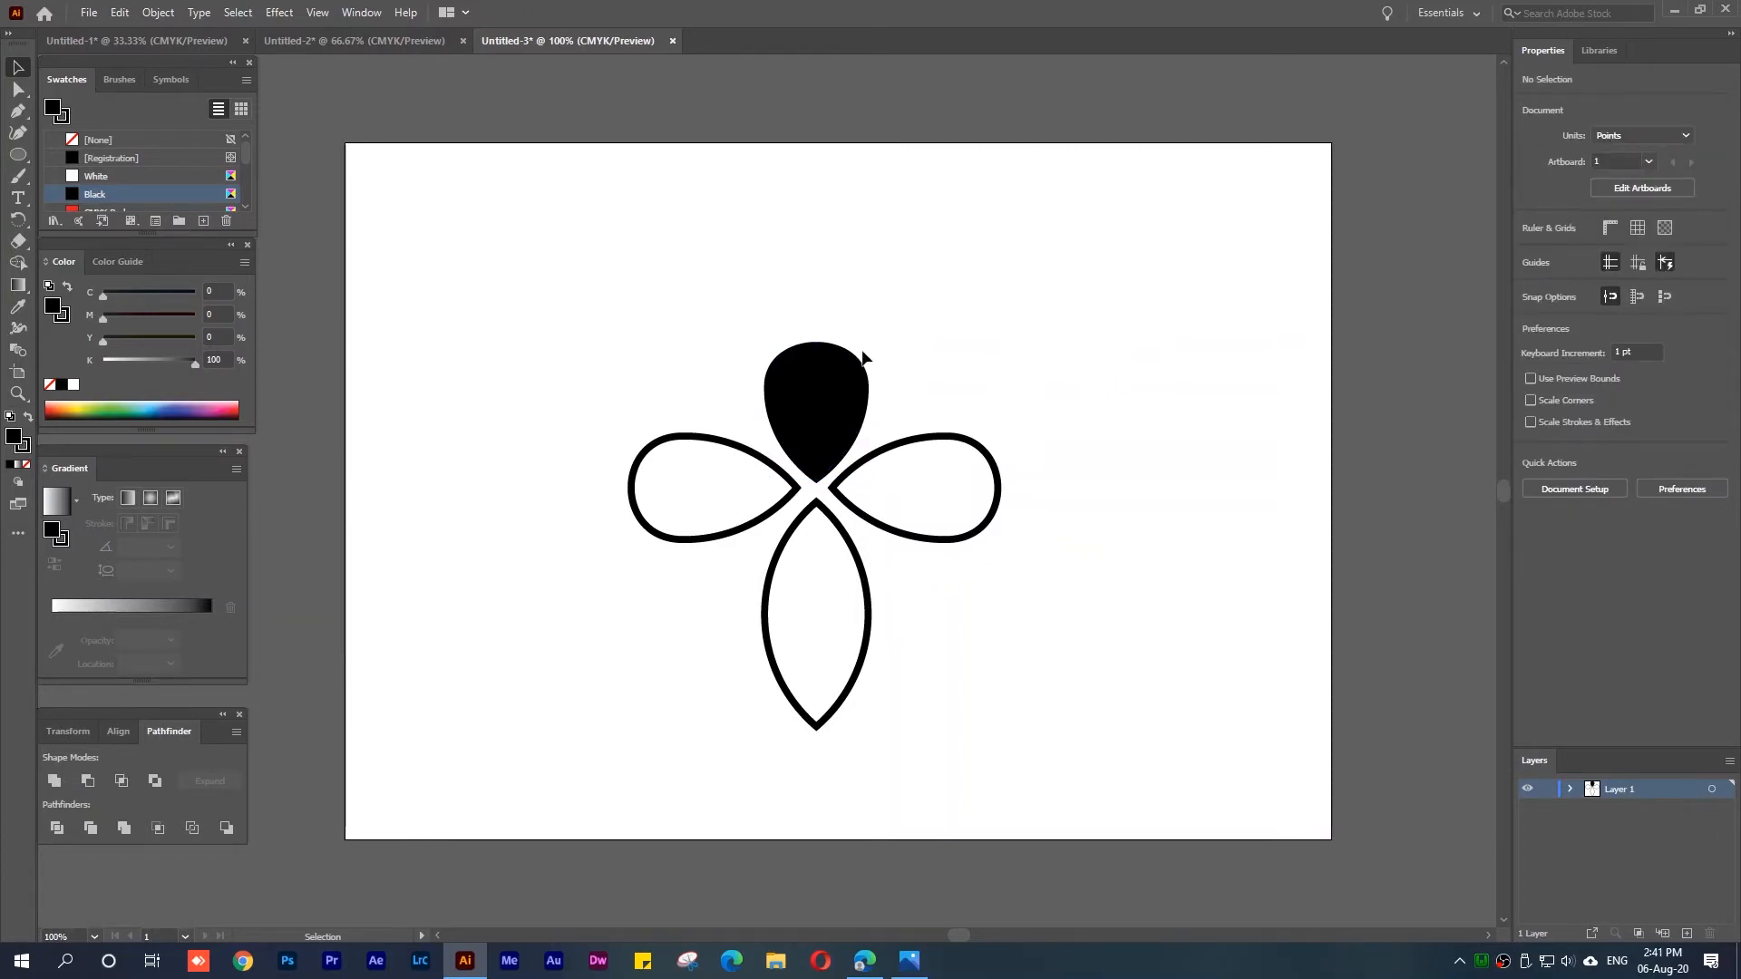
Draw a thin vertical black rectangle about 6.4 by 45.7 pt on top of the black teardrop, and remove its stroke
click(11, 161)
click(101, 155)
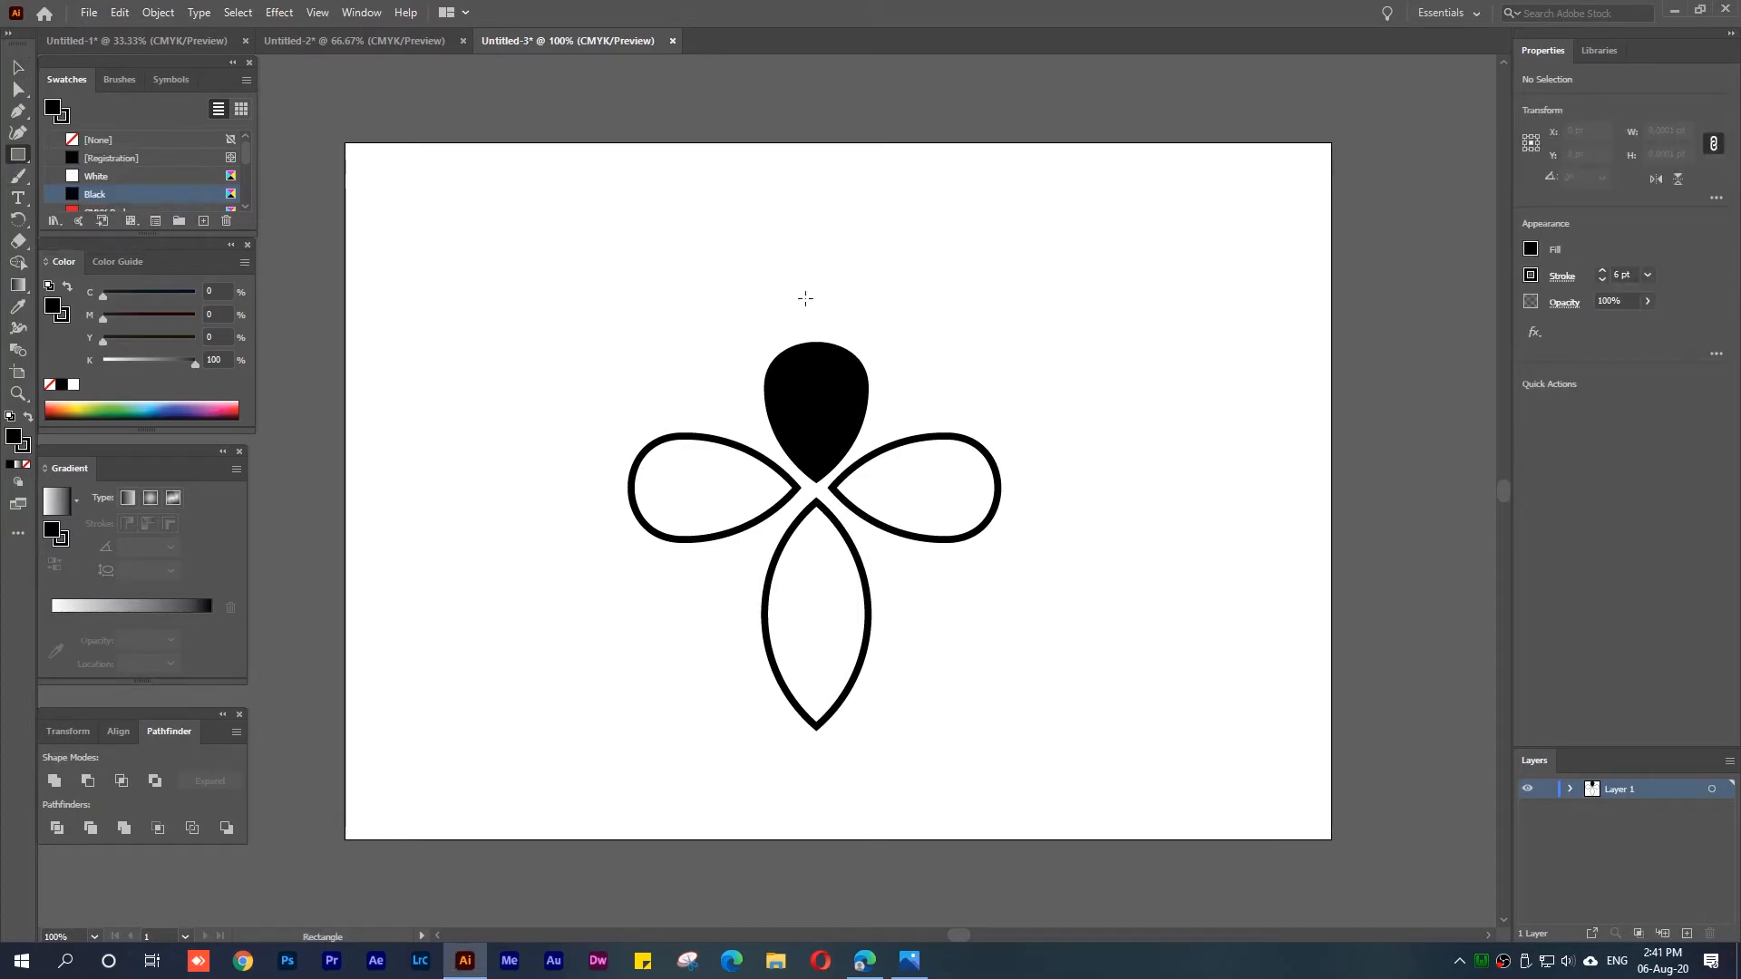
drag(809, 291, 815, 344)
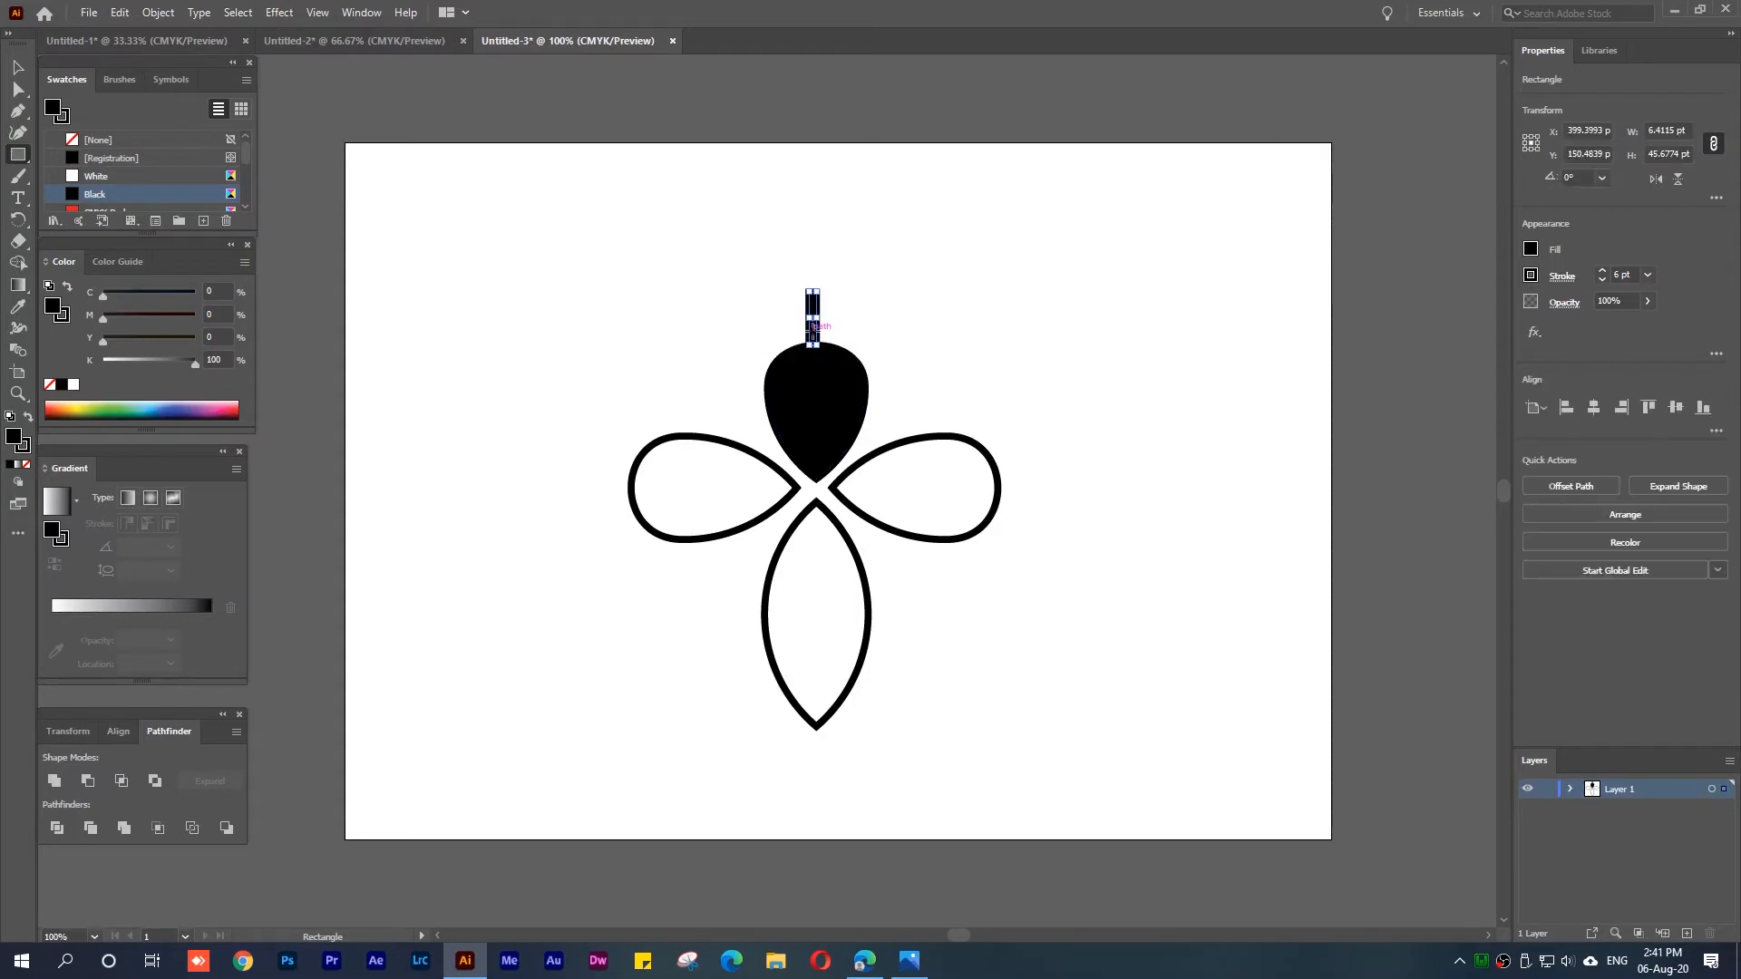
click(1532, 274)
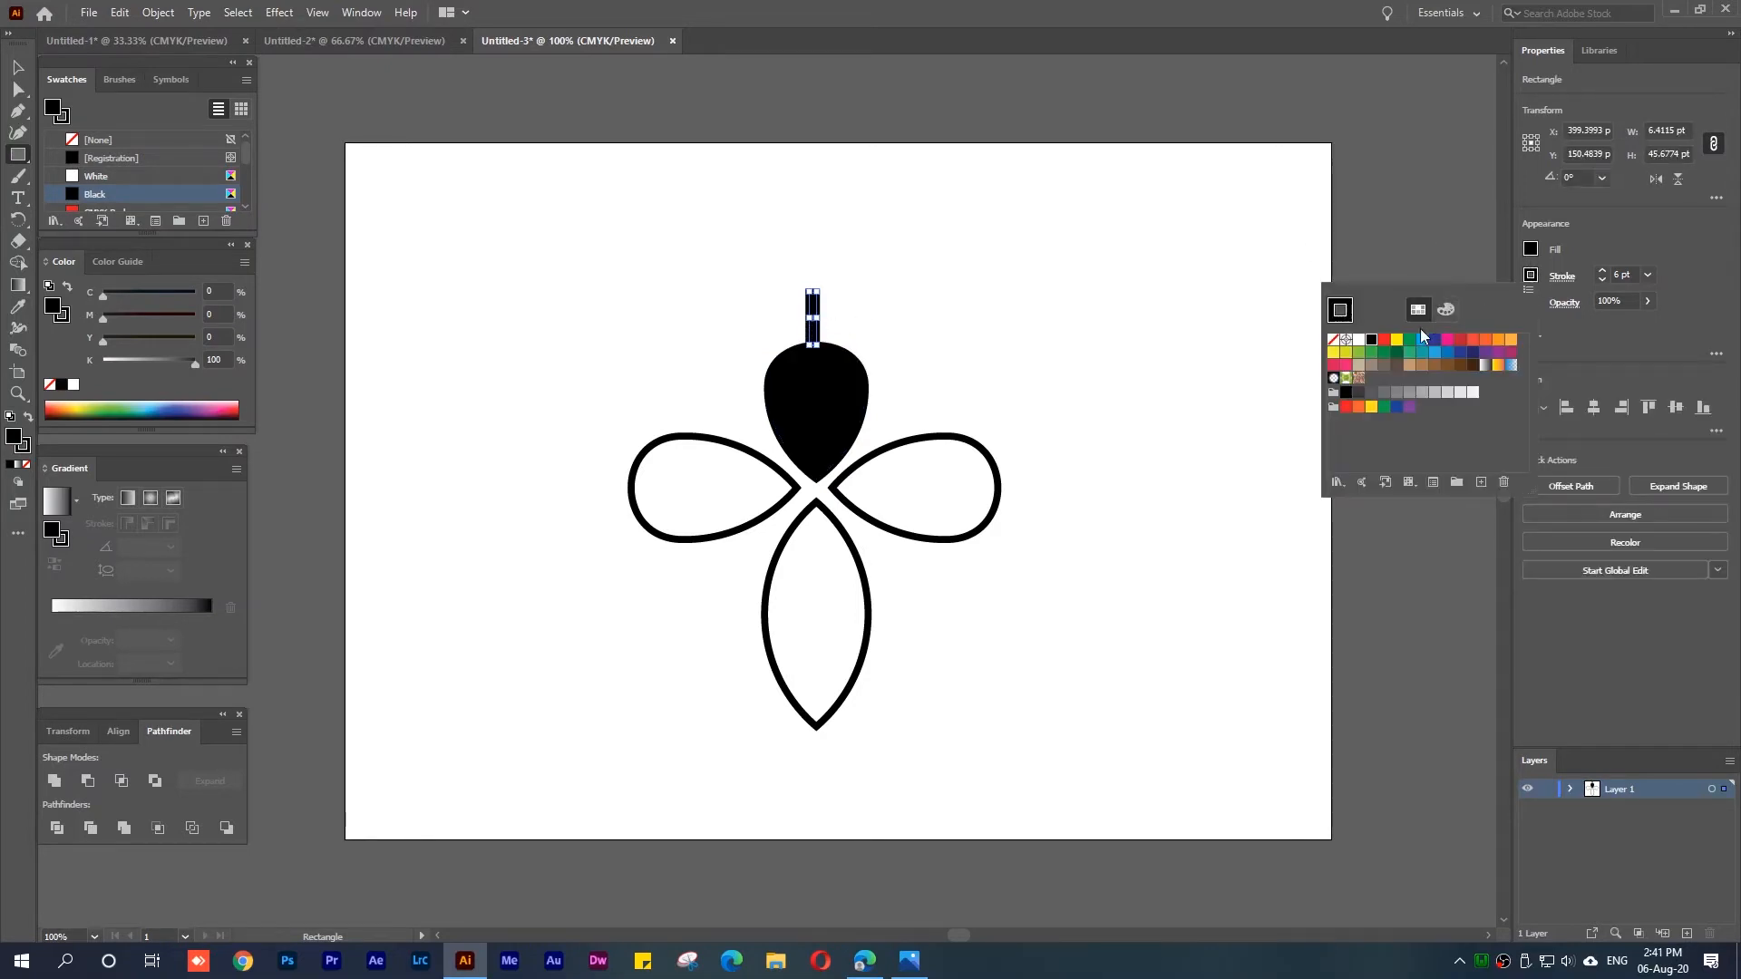
click(1332, 340)
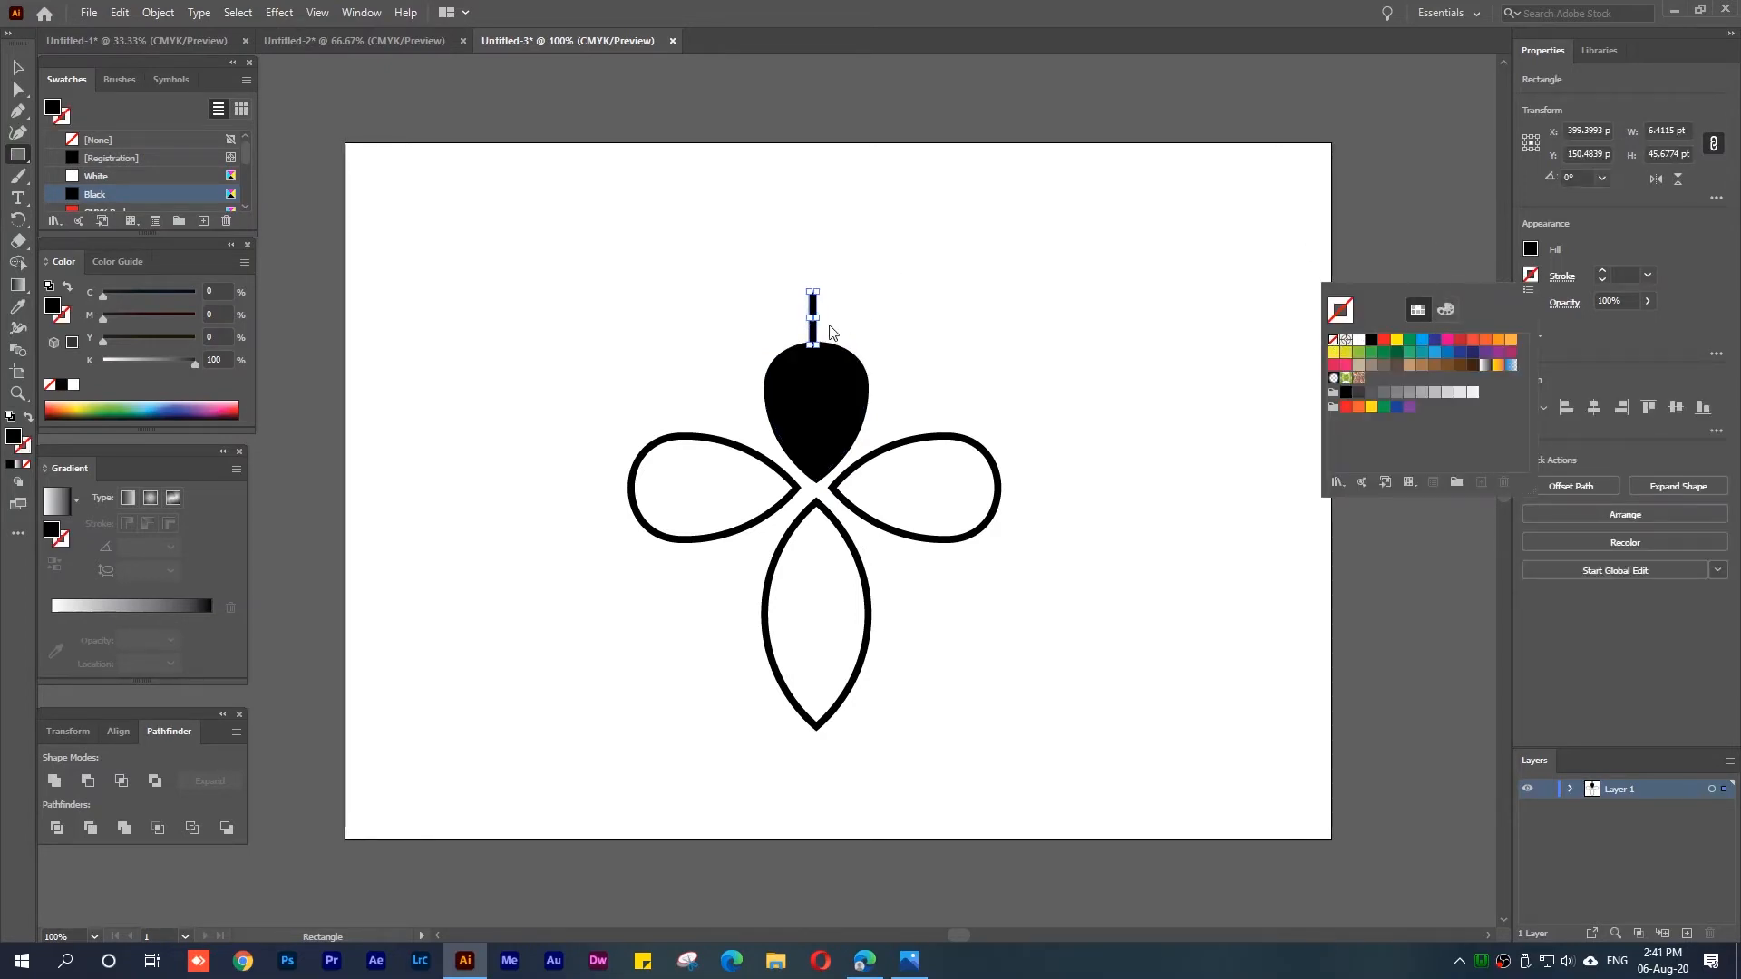
click(864, 342)
Move the thin rectangle slightly right so it is horizontally centered on the black teardrop
scroll(829, 350, up, 2)
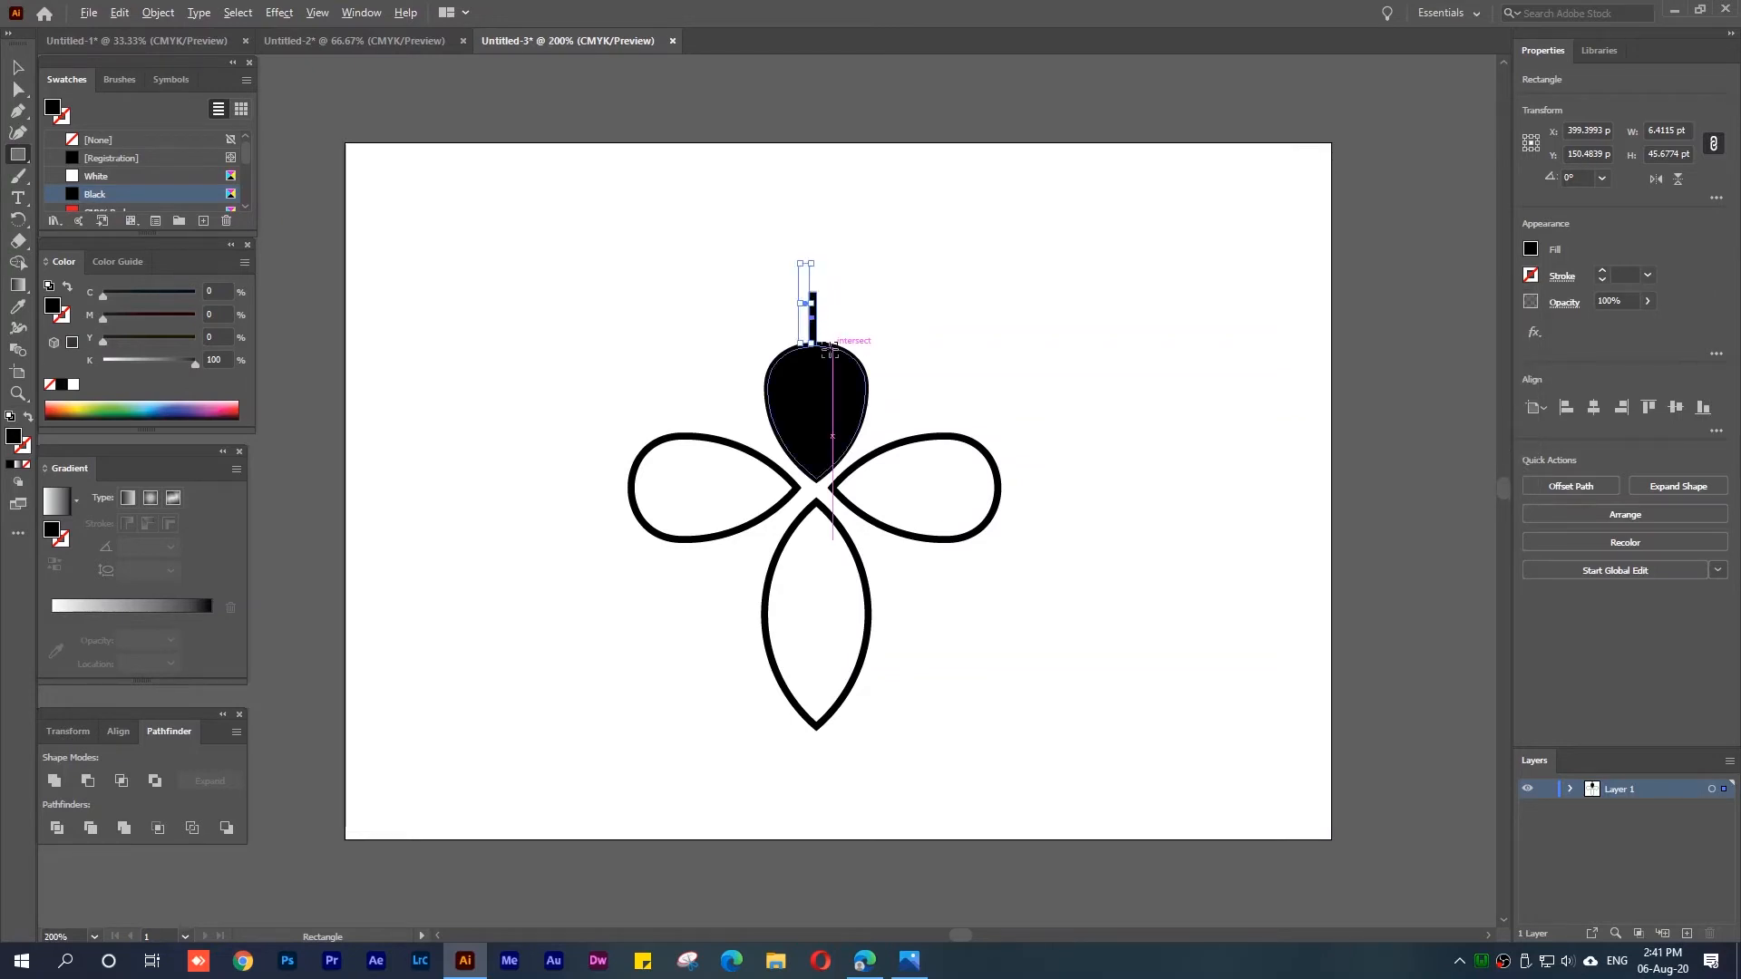
scroll(830, 350, up, 1)
key(v)
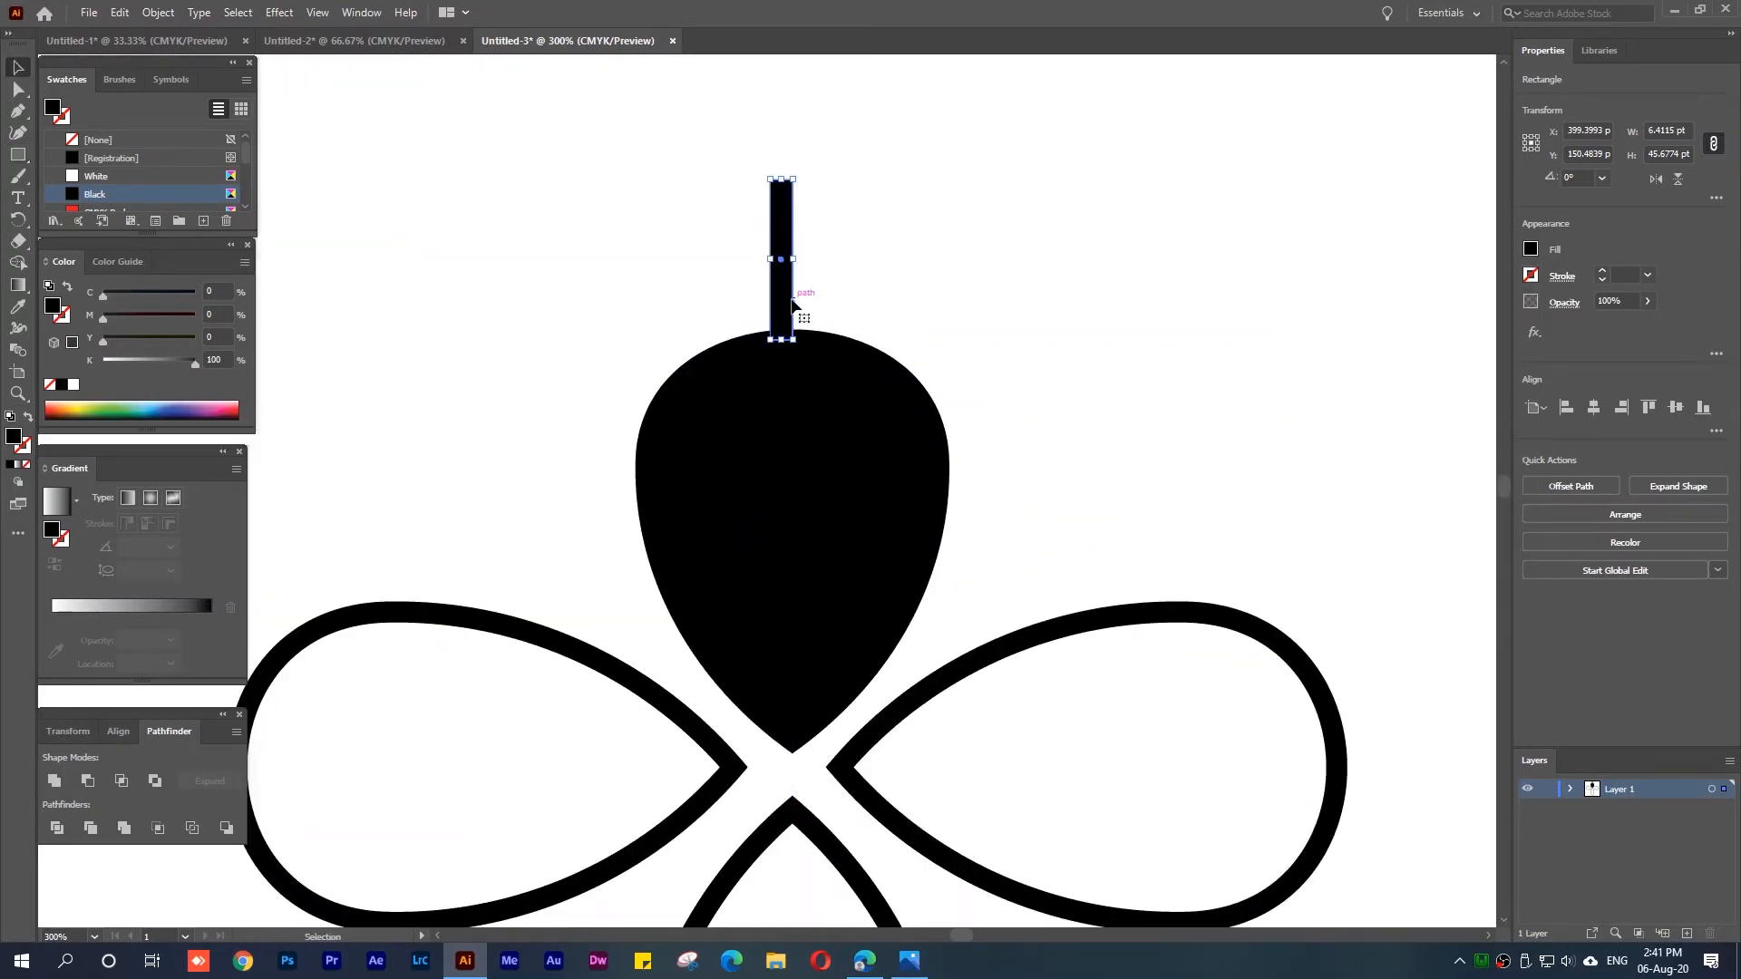
drag(786, 303, 799, 308)
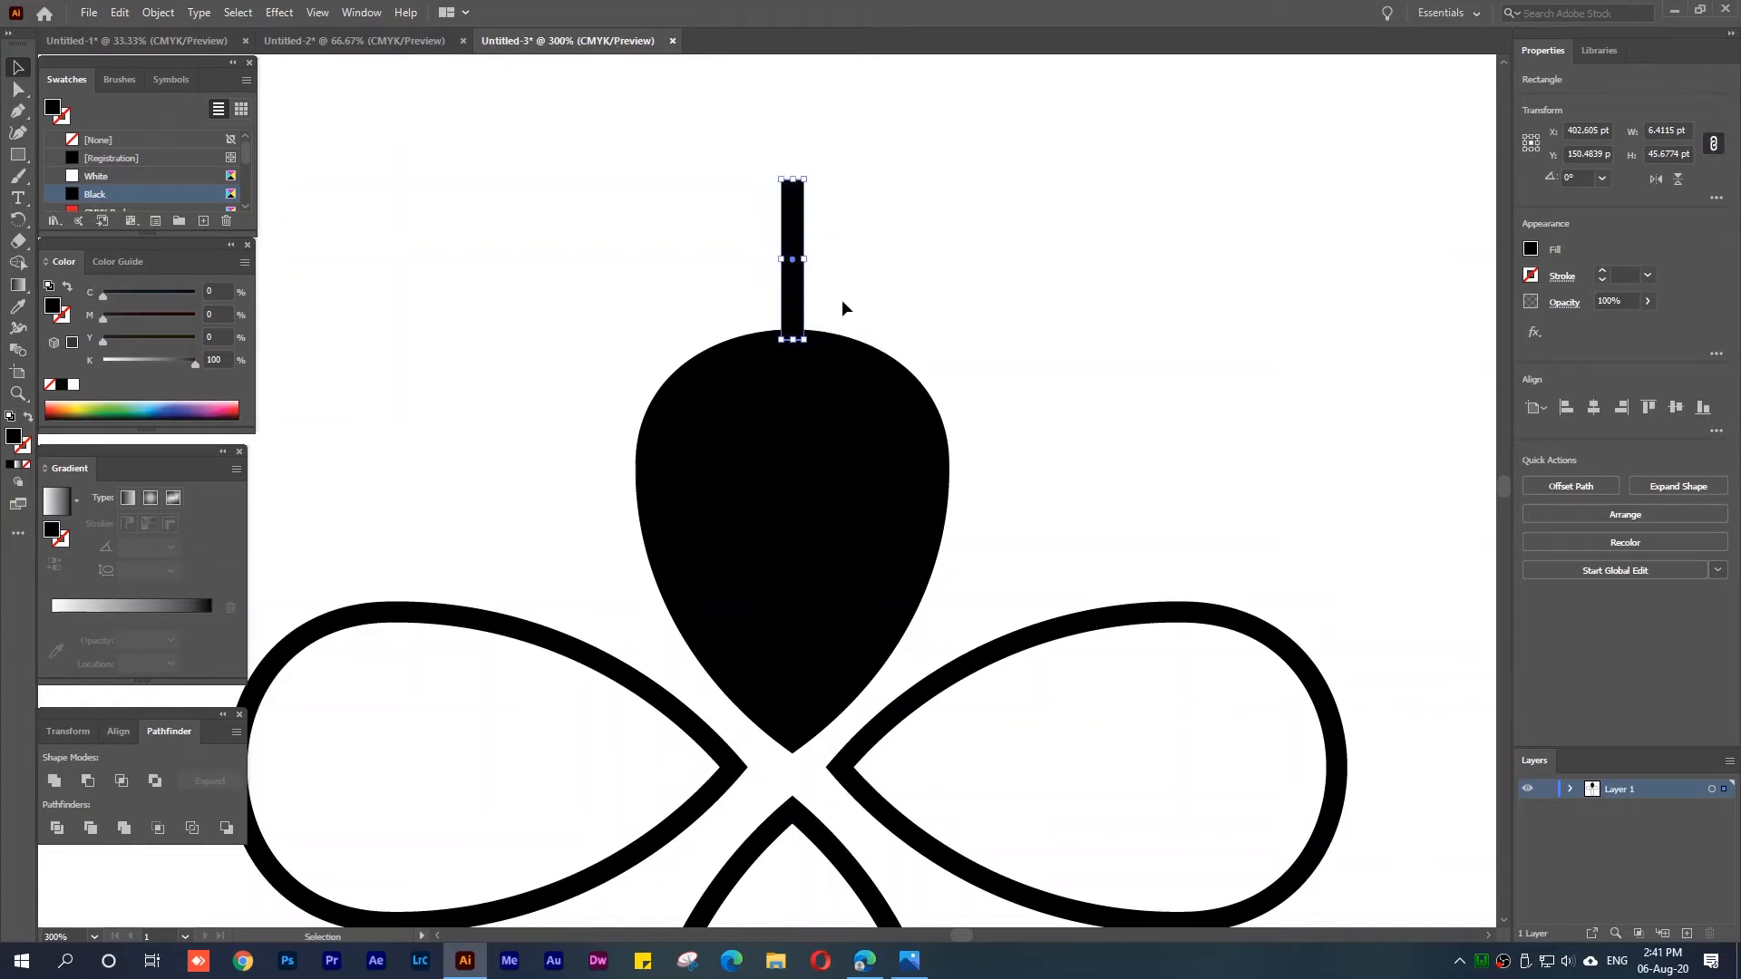
click(946, 335)
click(900, 426)
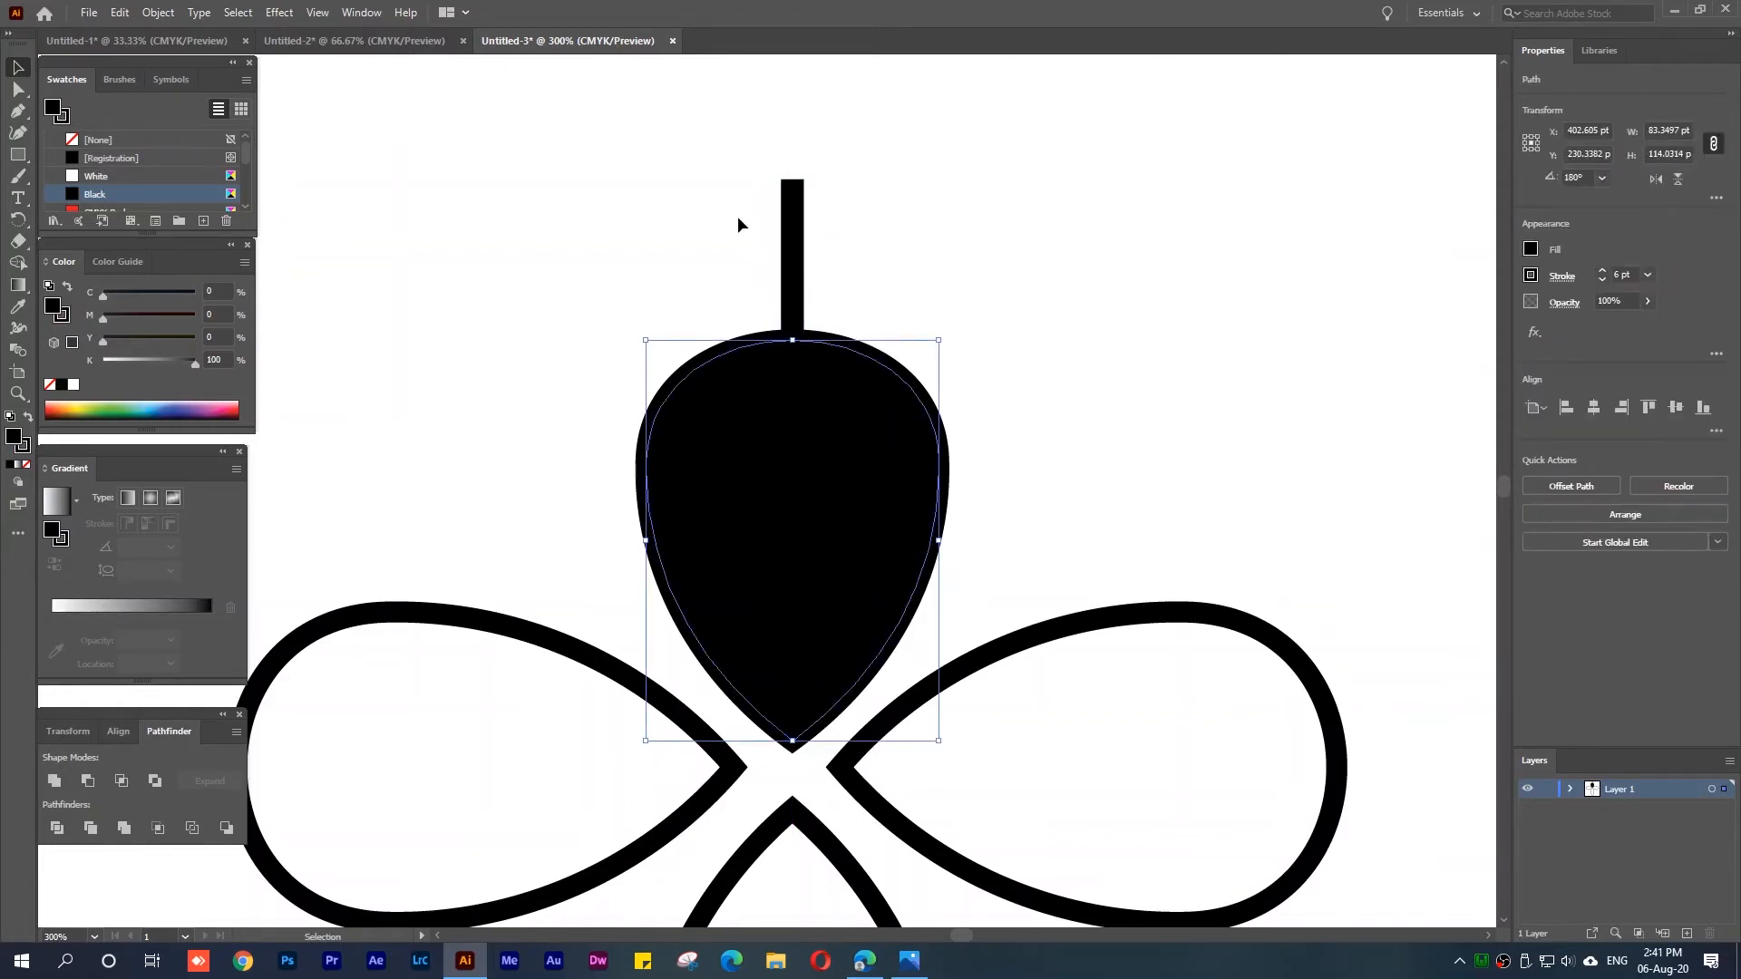
click(970, 277)
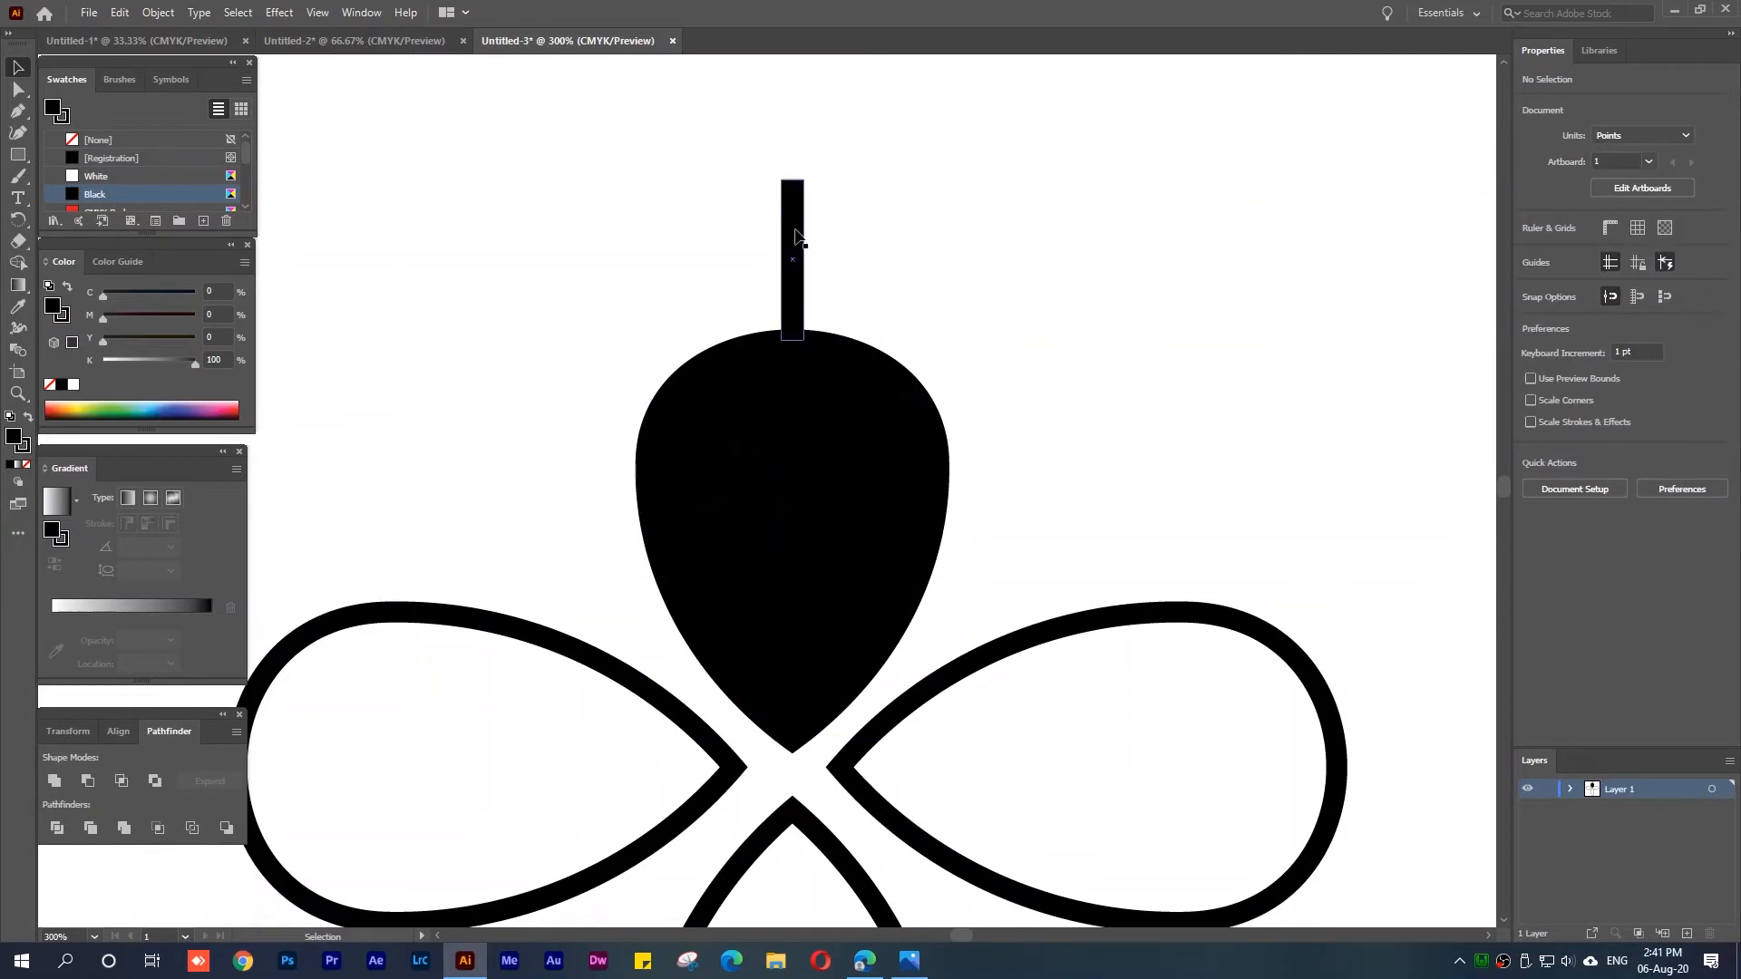
Fully round all corners of the thin vertical rectangle to a radius of about 3.2 pt
click(796, 241)
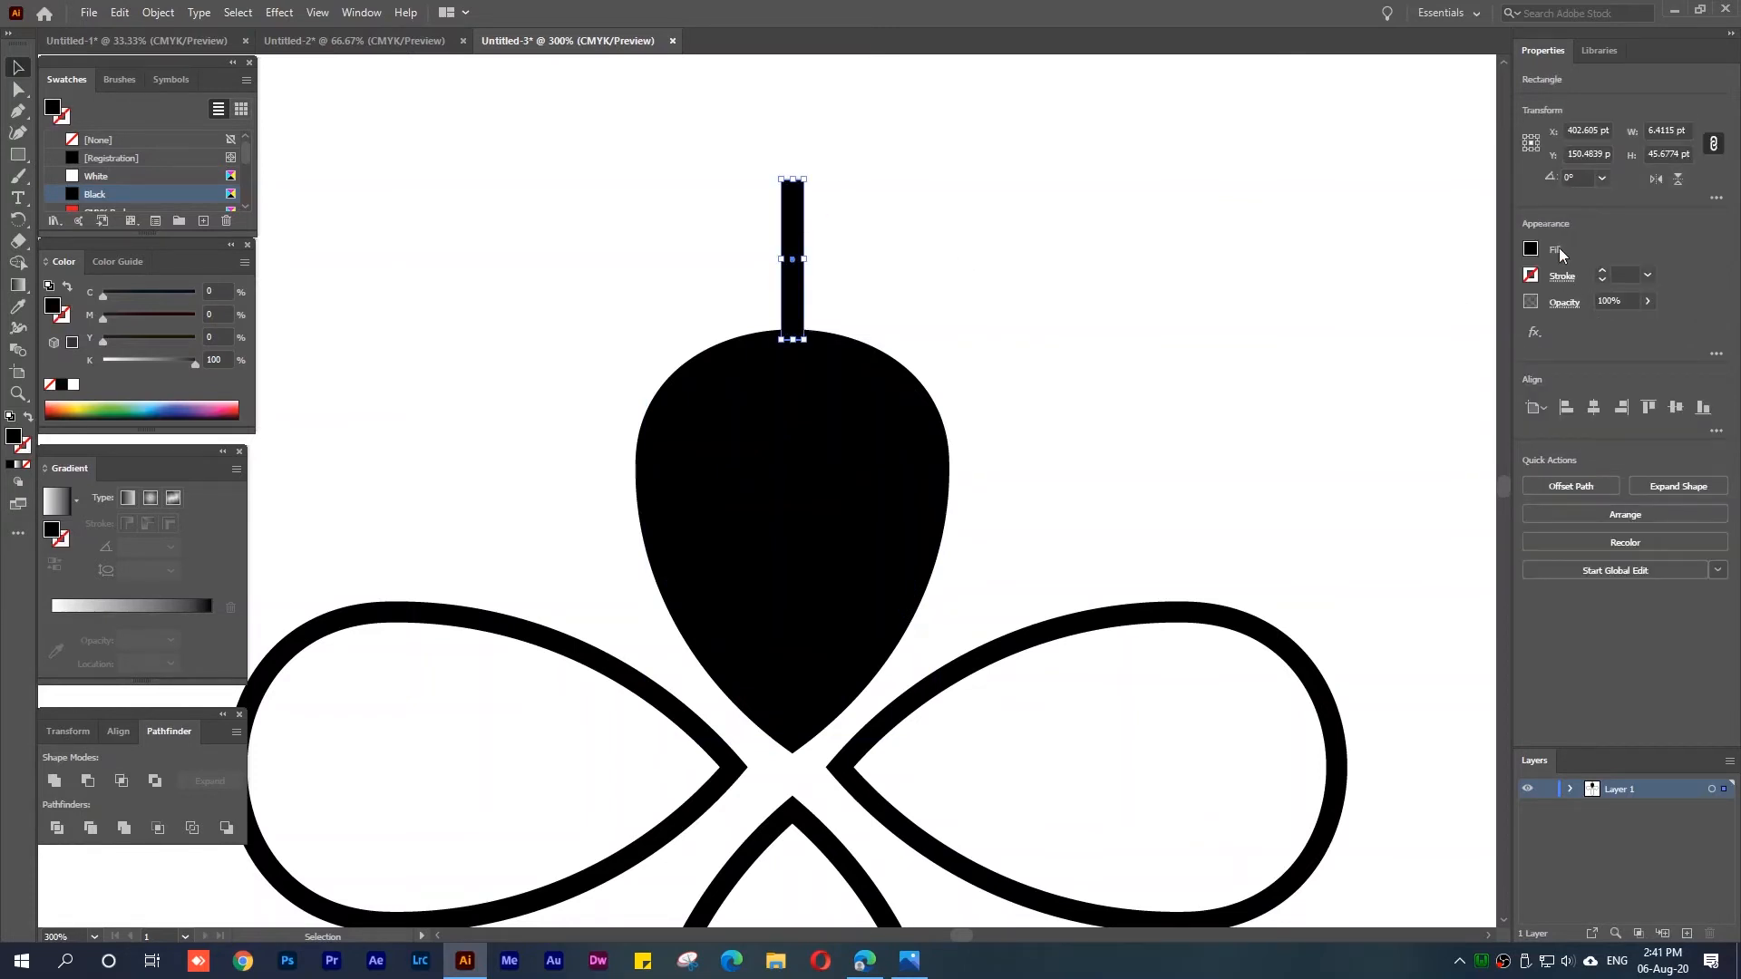
click(18, 89)
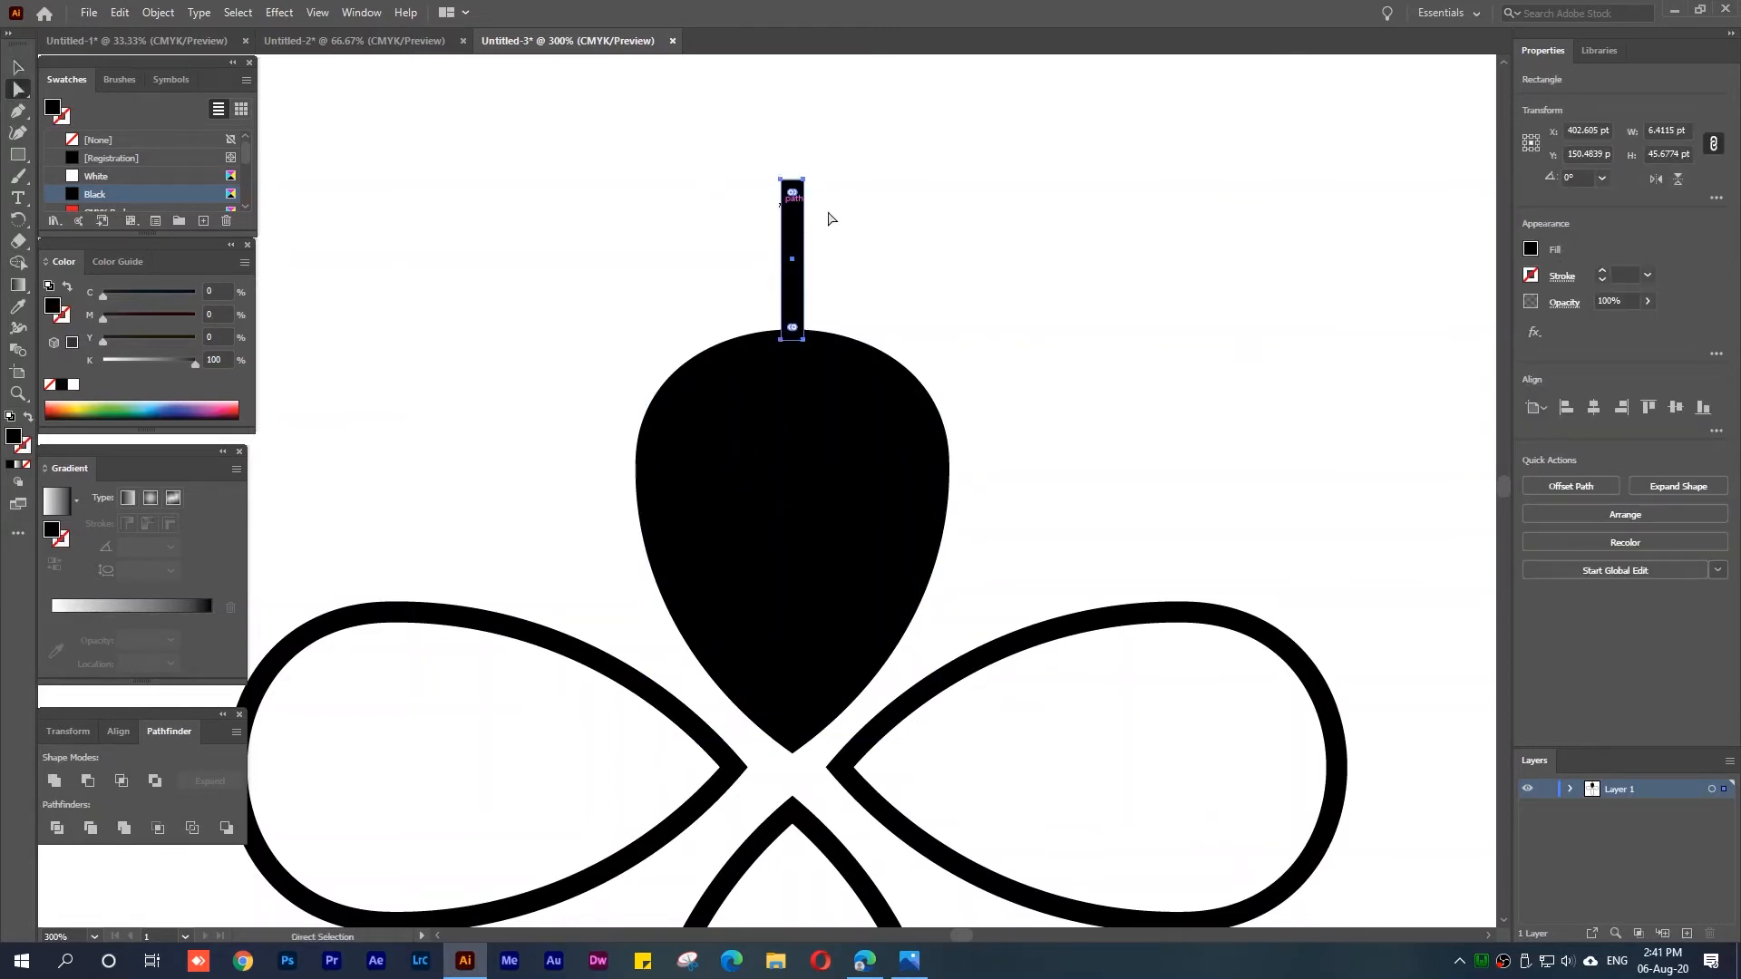
scroll(806, 203, up, 2)
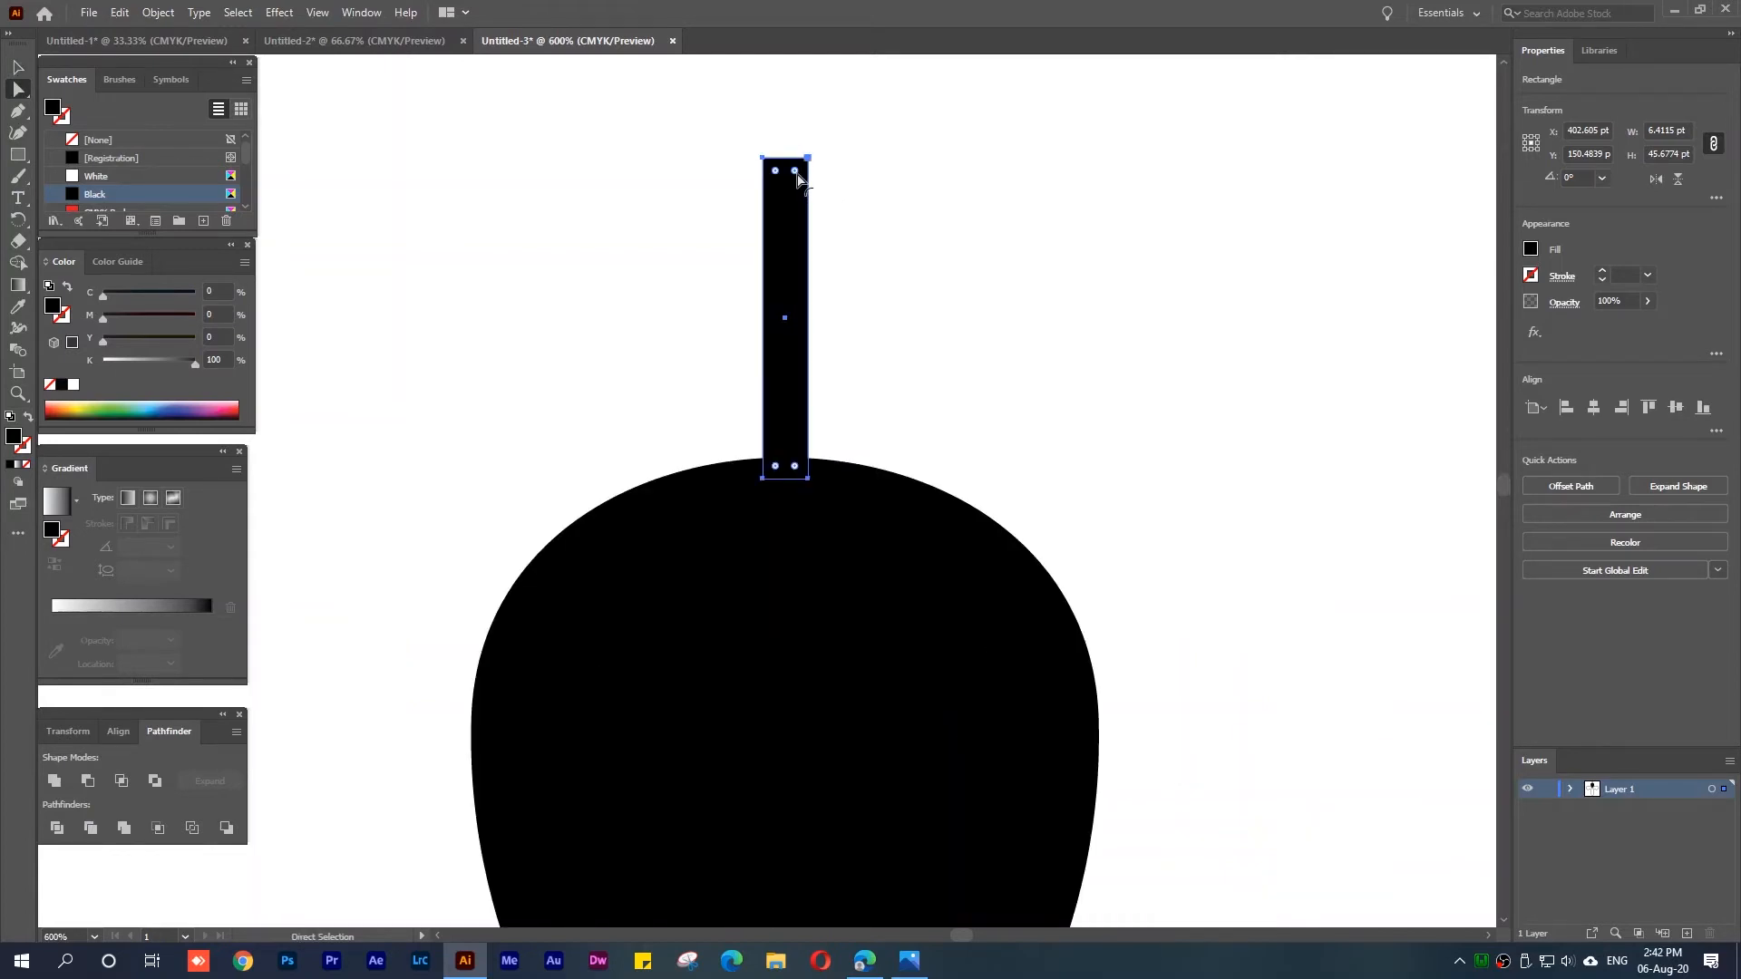
drag(791, 176, 792, 194)
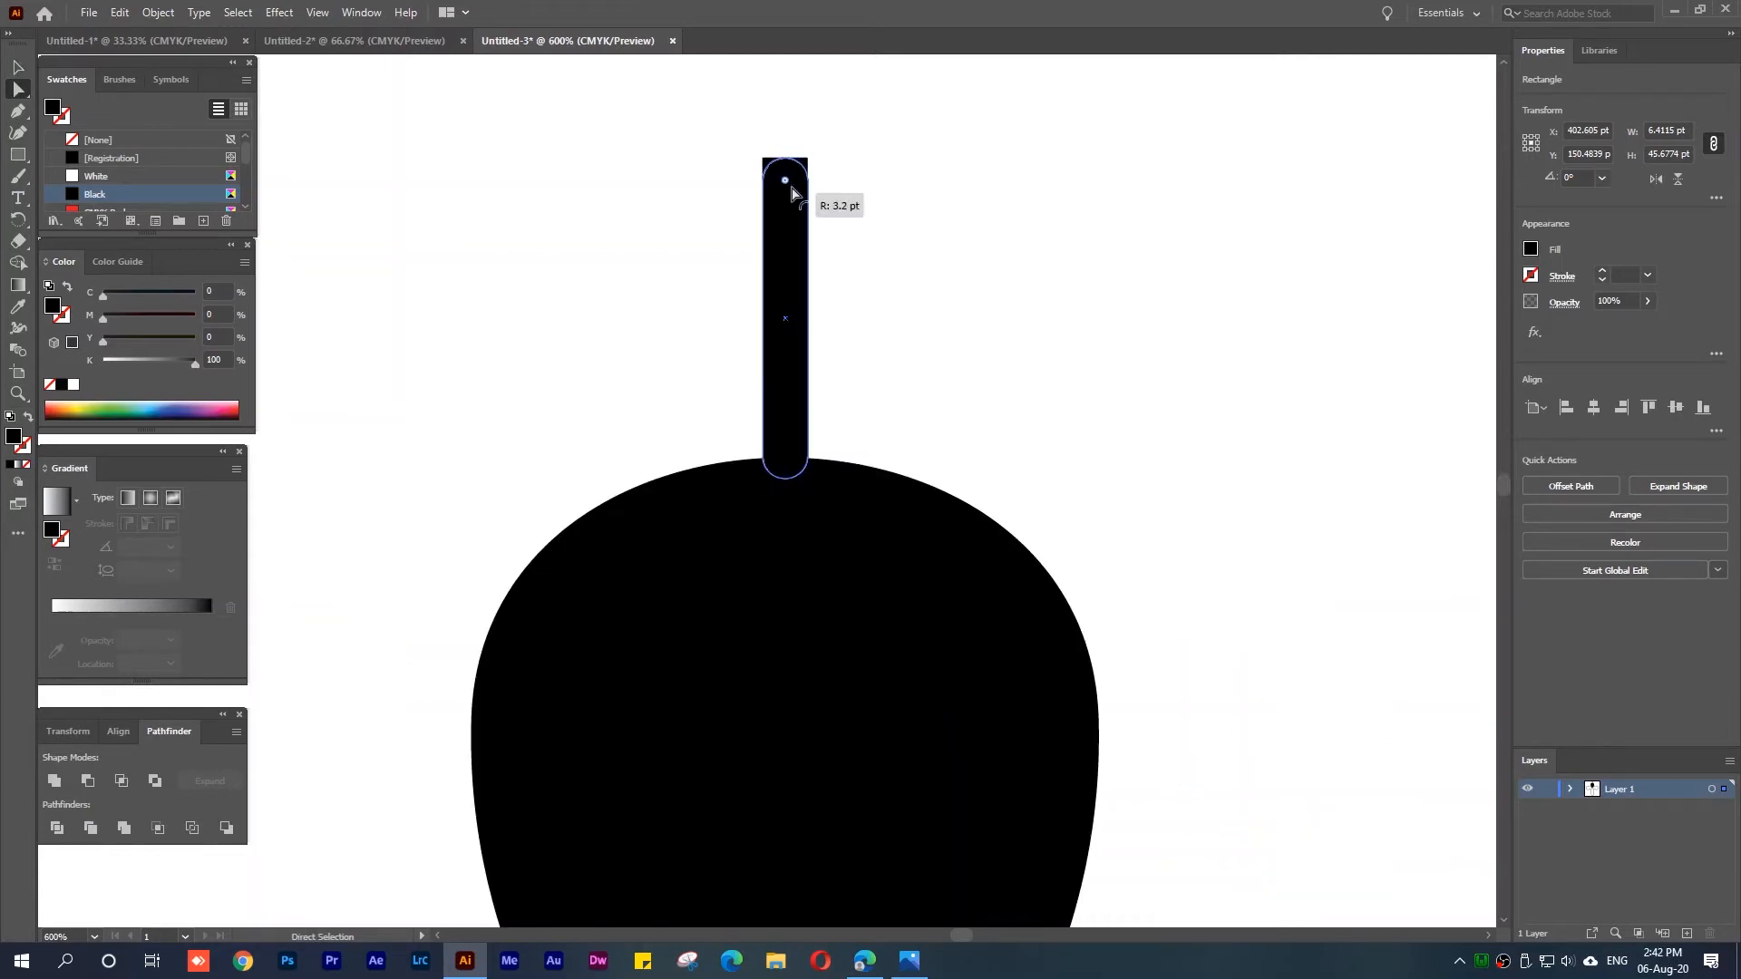
click(916, 216)
scroll(921, 240, down, 4)
scroll(929, 246, down, 4)
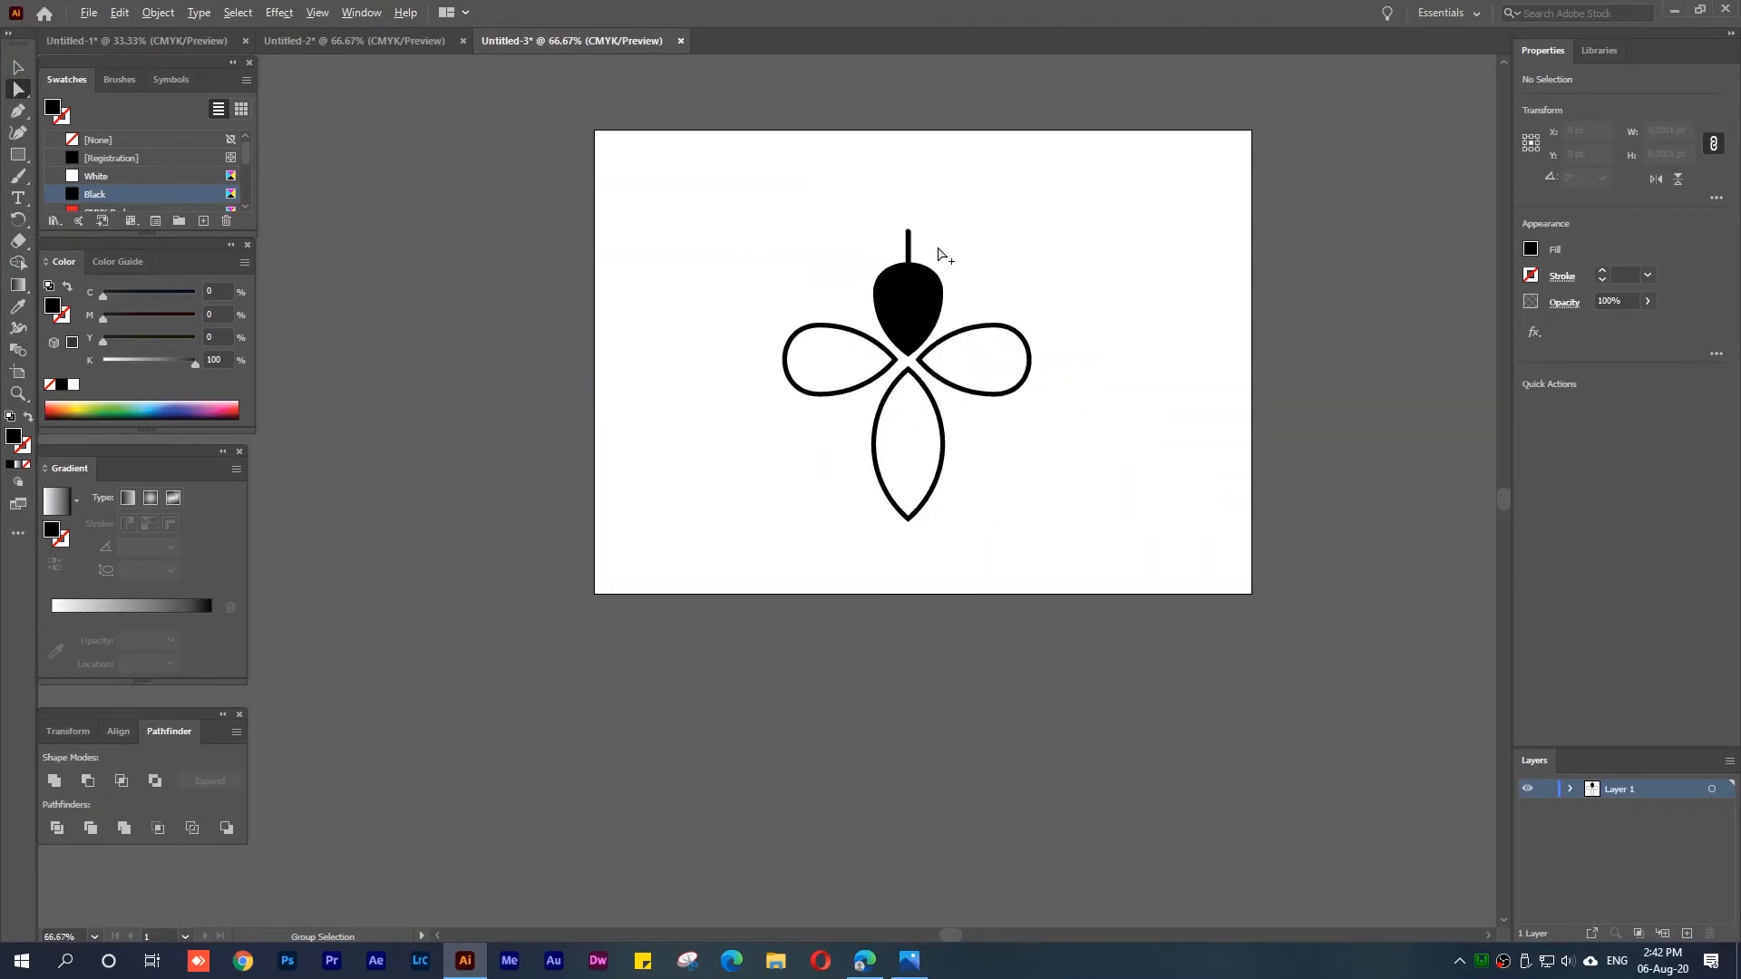
Move the rounded bar slightly down so more of it overlaps the black teardrop
drag(1058, 350, 916, 355)
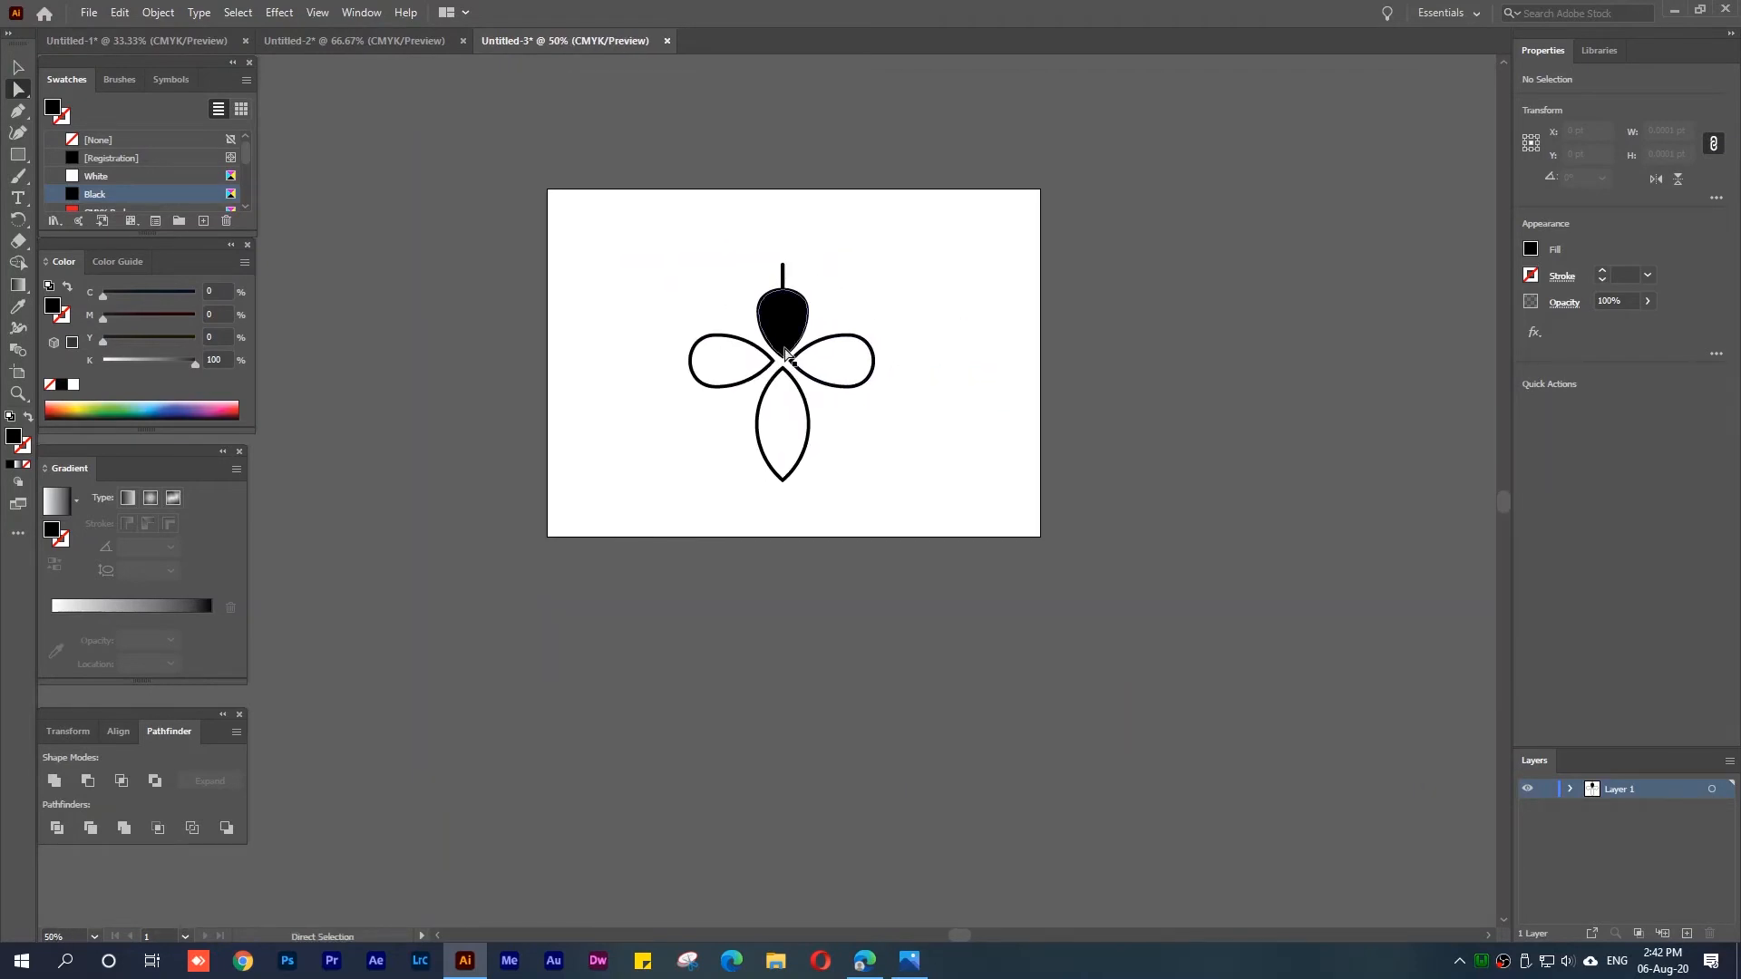
scroll(766, 281, up, 3)
click(830, 270)
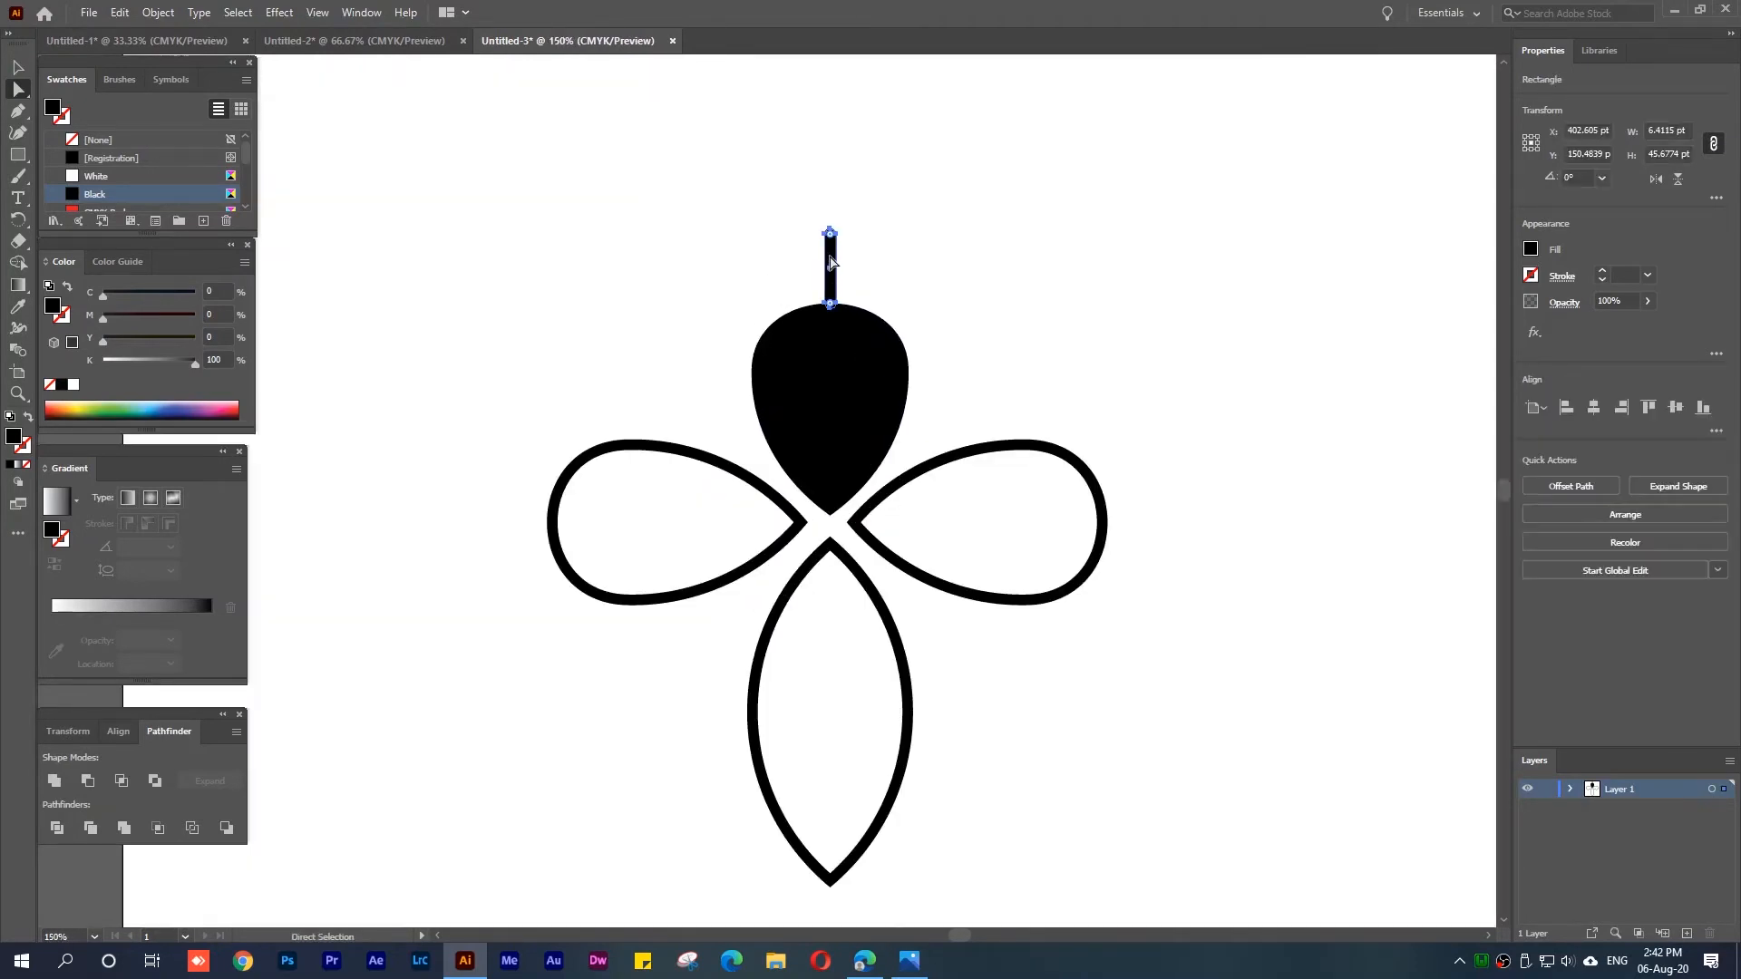
drag(830, 261, 831, 272)
click(1022, 275)
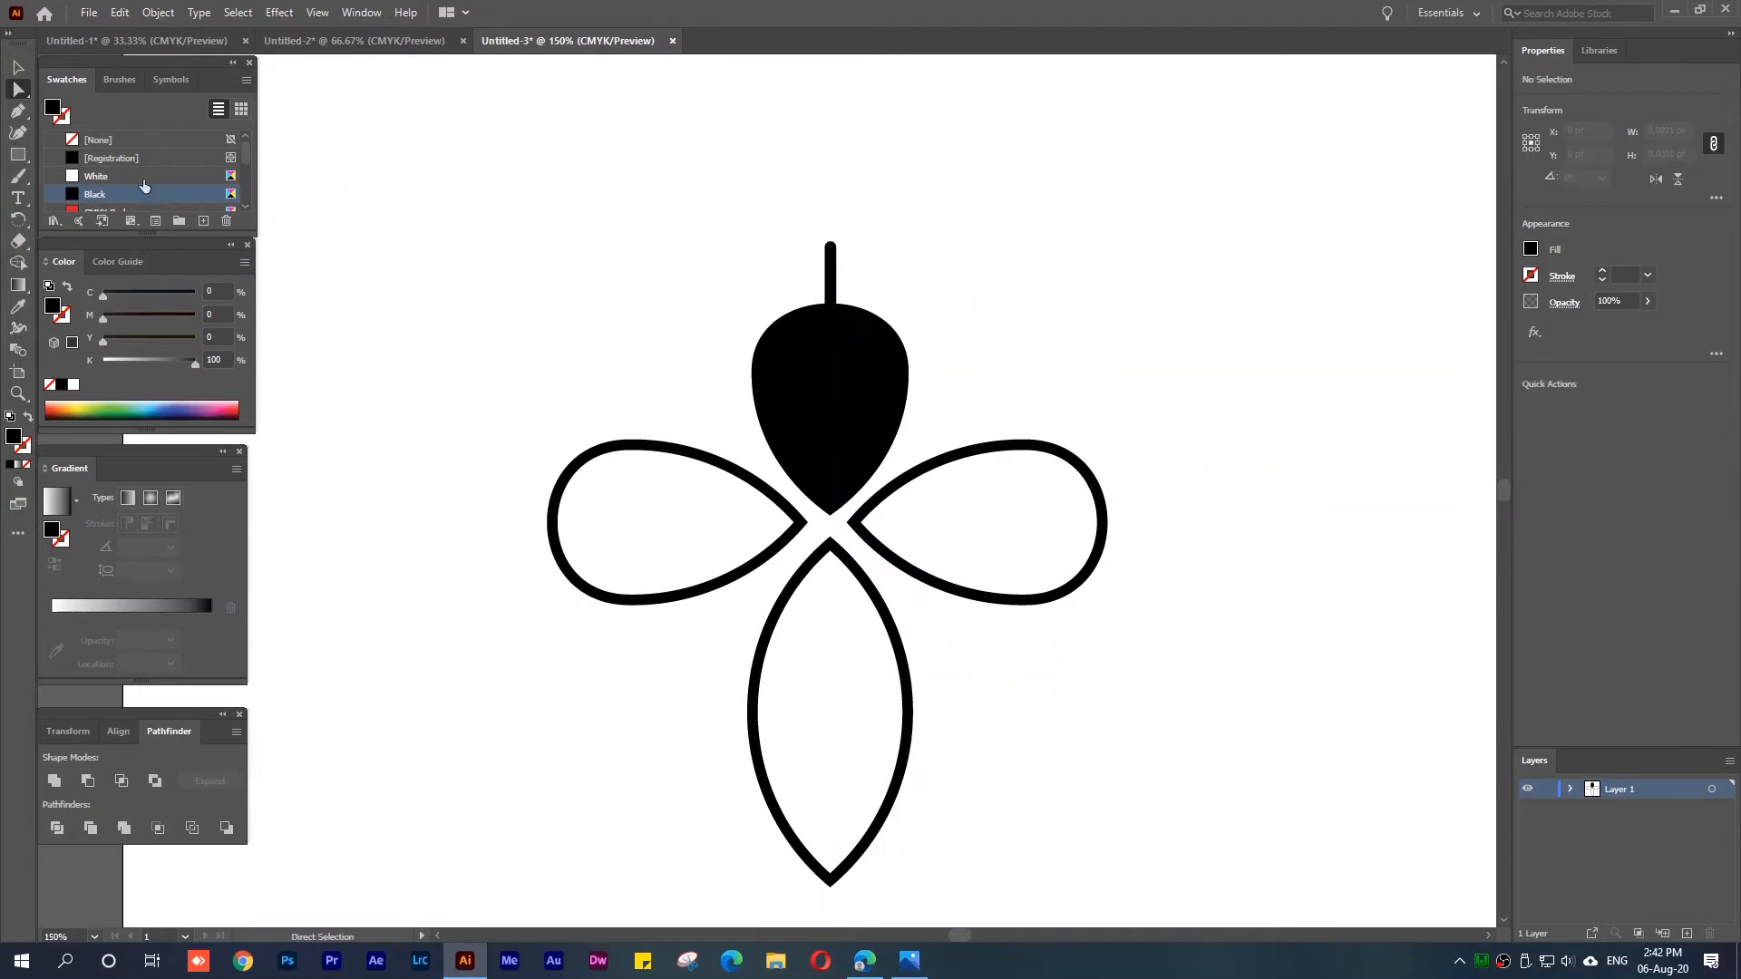
Draw a small black circle about 7 pt wide just left of the rounded bar, and enlarge it to about 9 pt
drag(18, 154, 100, 188)
drag(801, 280, 812, 291)
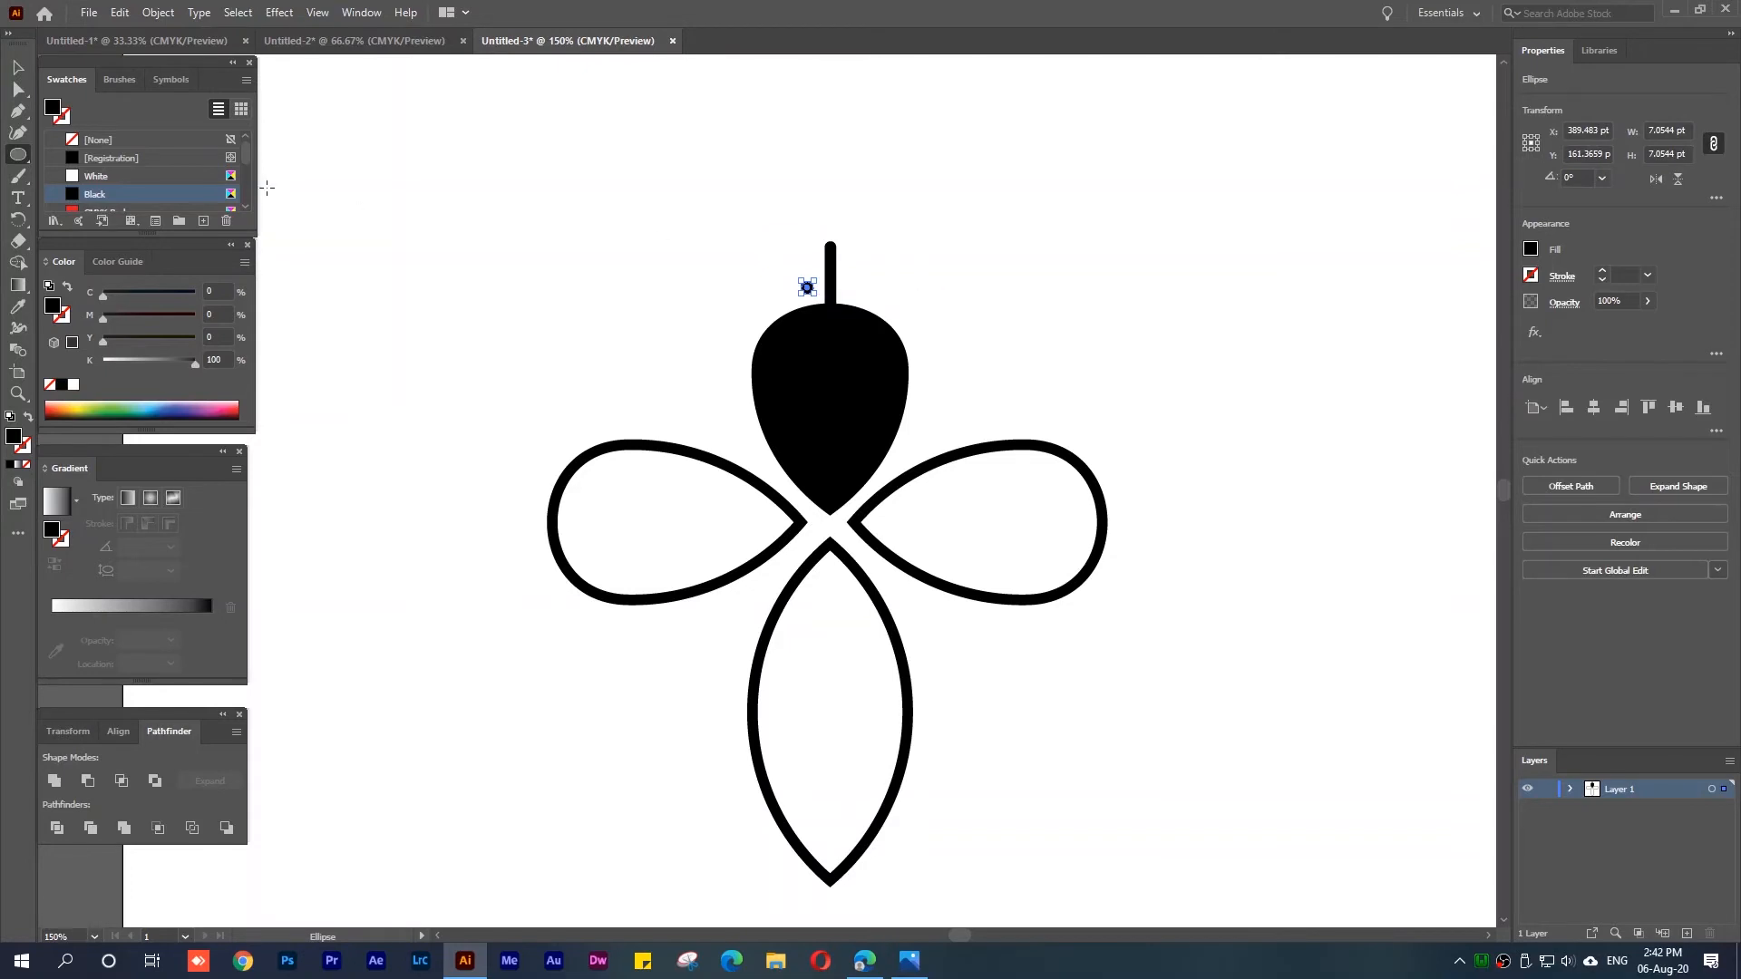
click(18, 67)
click(639, 158)
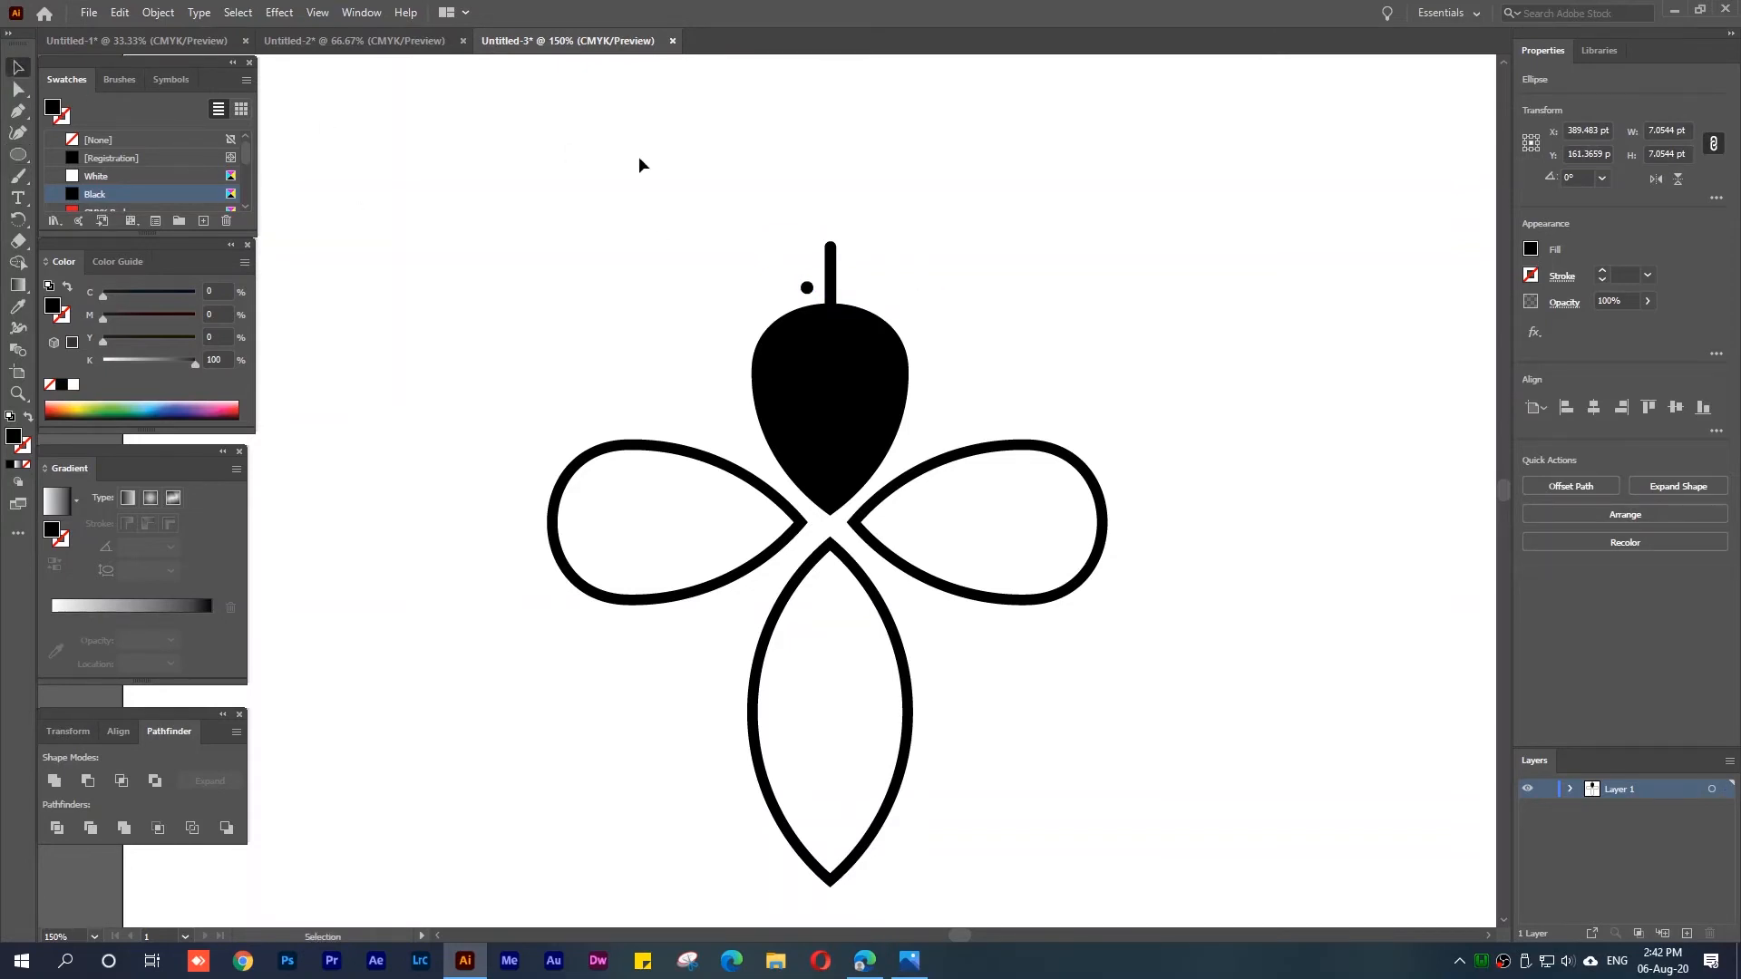
click(806, 289)
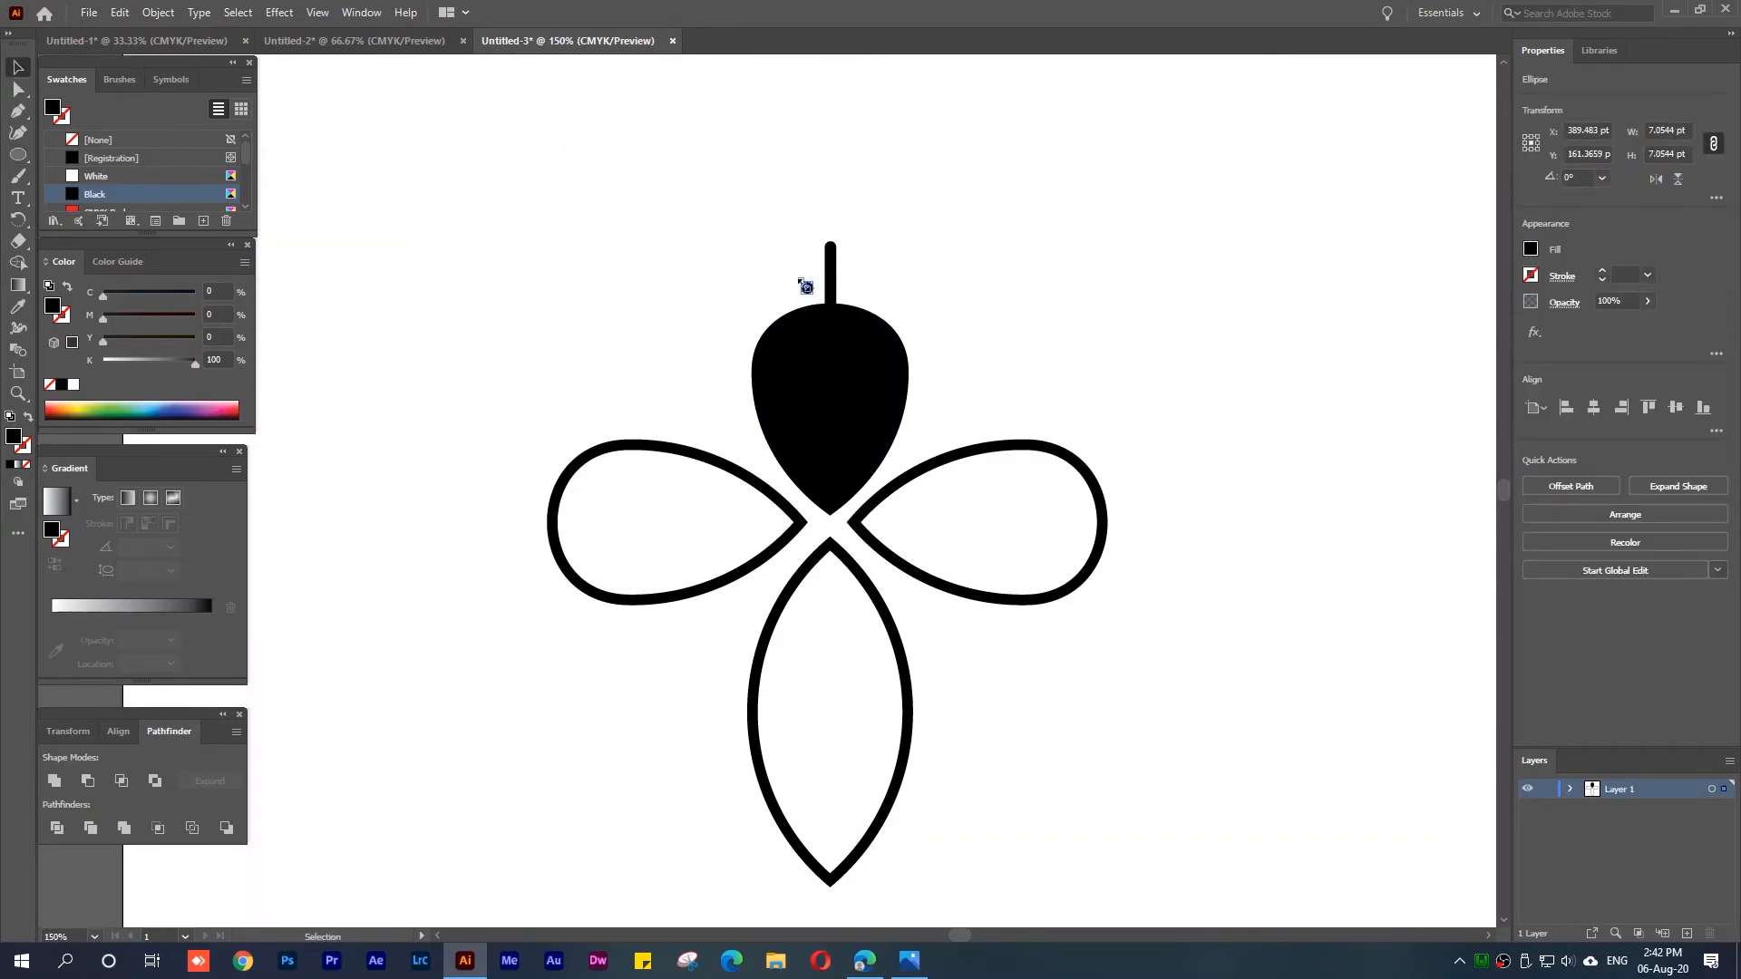
drag(800, 279, 796, 280)
Place a copy of the small circle level with the original on the right side of the rounded bar
scroll(805, 286, up, 3)
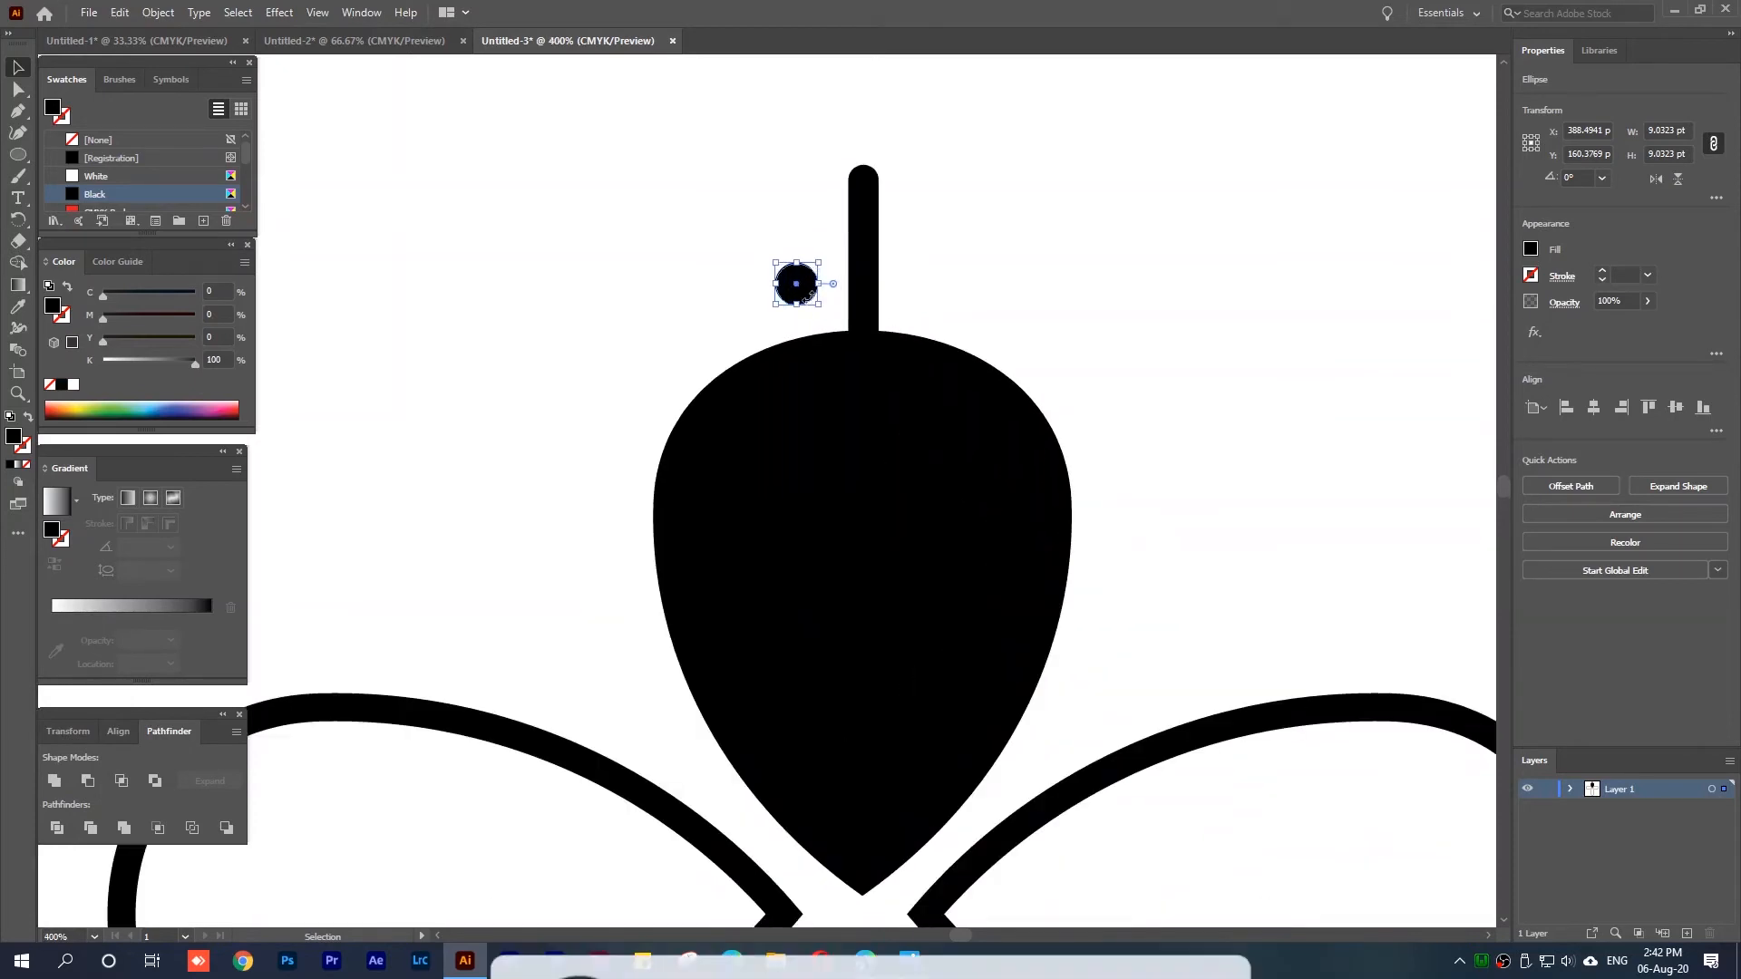
drag(810, 298, 937, 294)
click(1070, 295)
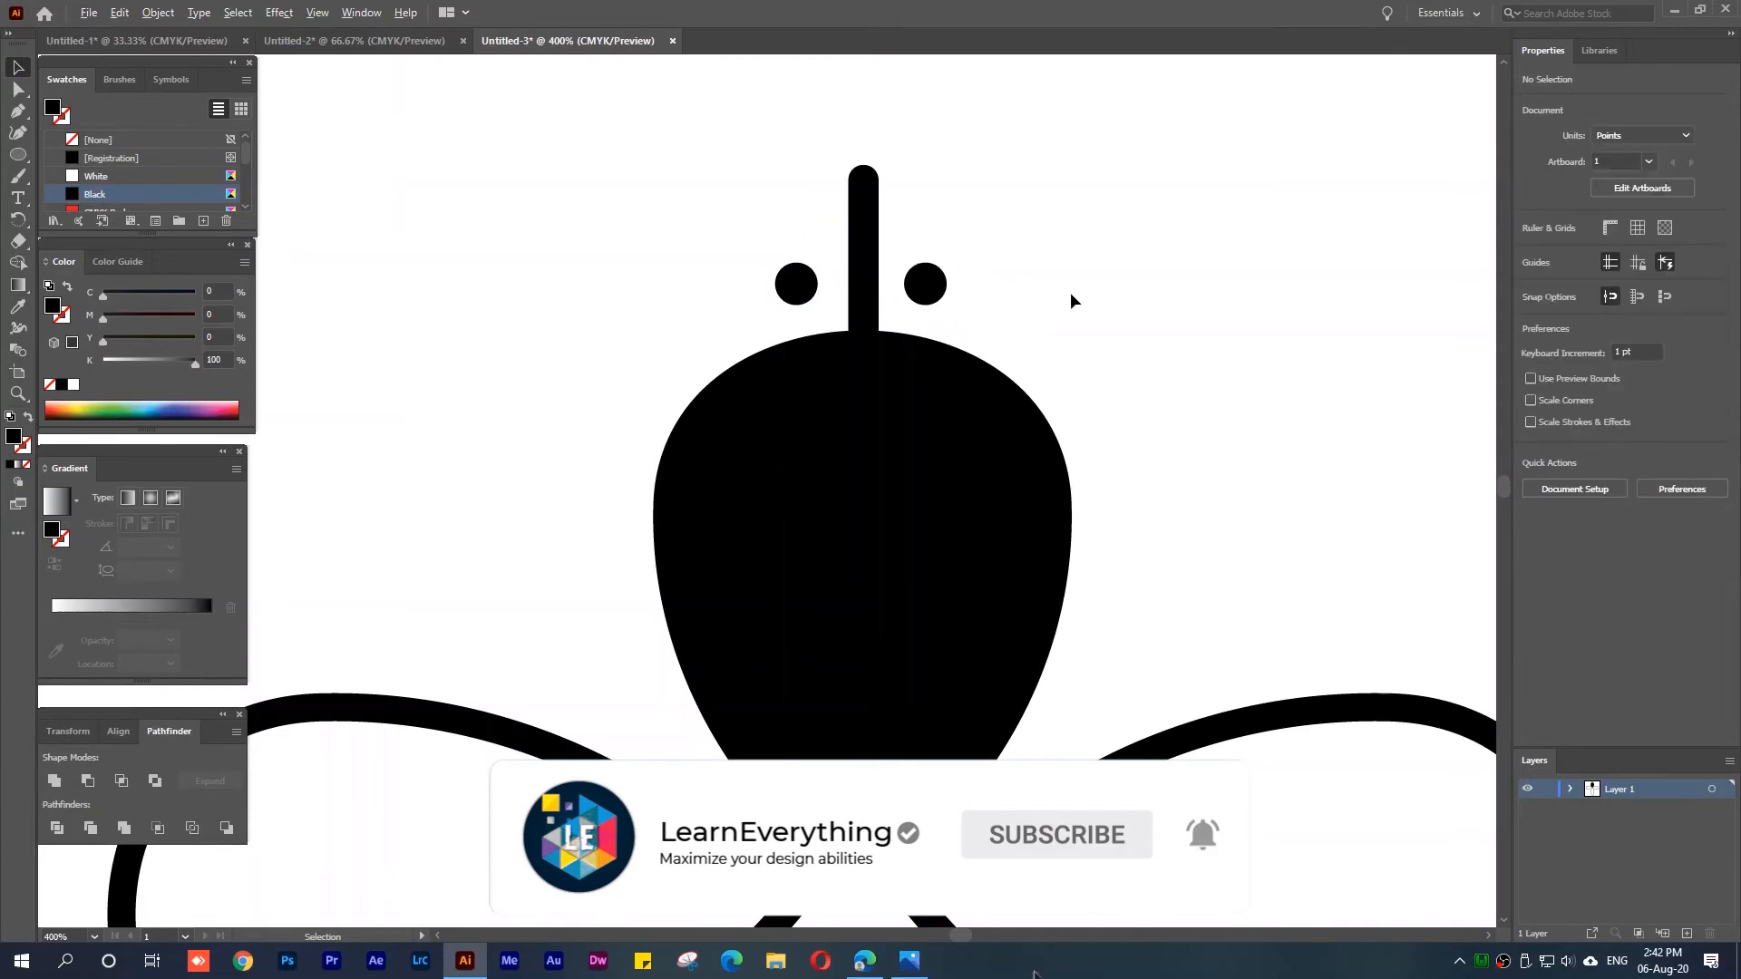
Draw a thin horizontal rectangle about 159 by 8 pt across the upper part of the lens shape, extending past both sides
scroll(1070, 294, down, 4)
scroll(1070, 292, down, 3)
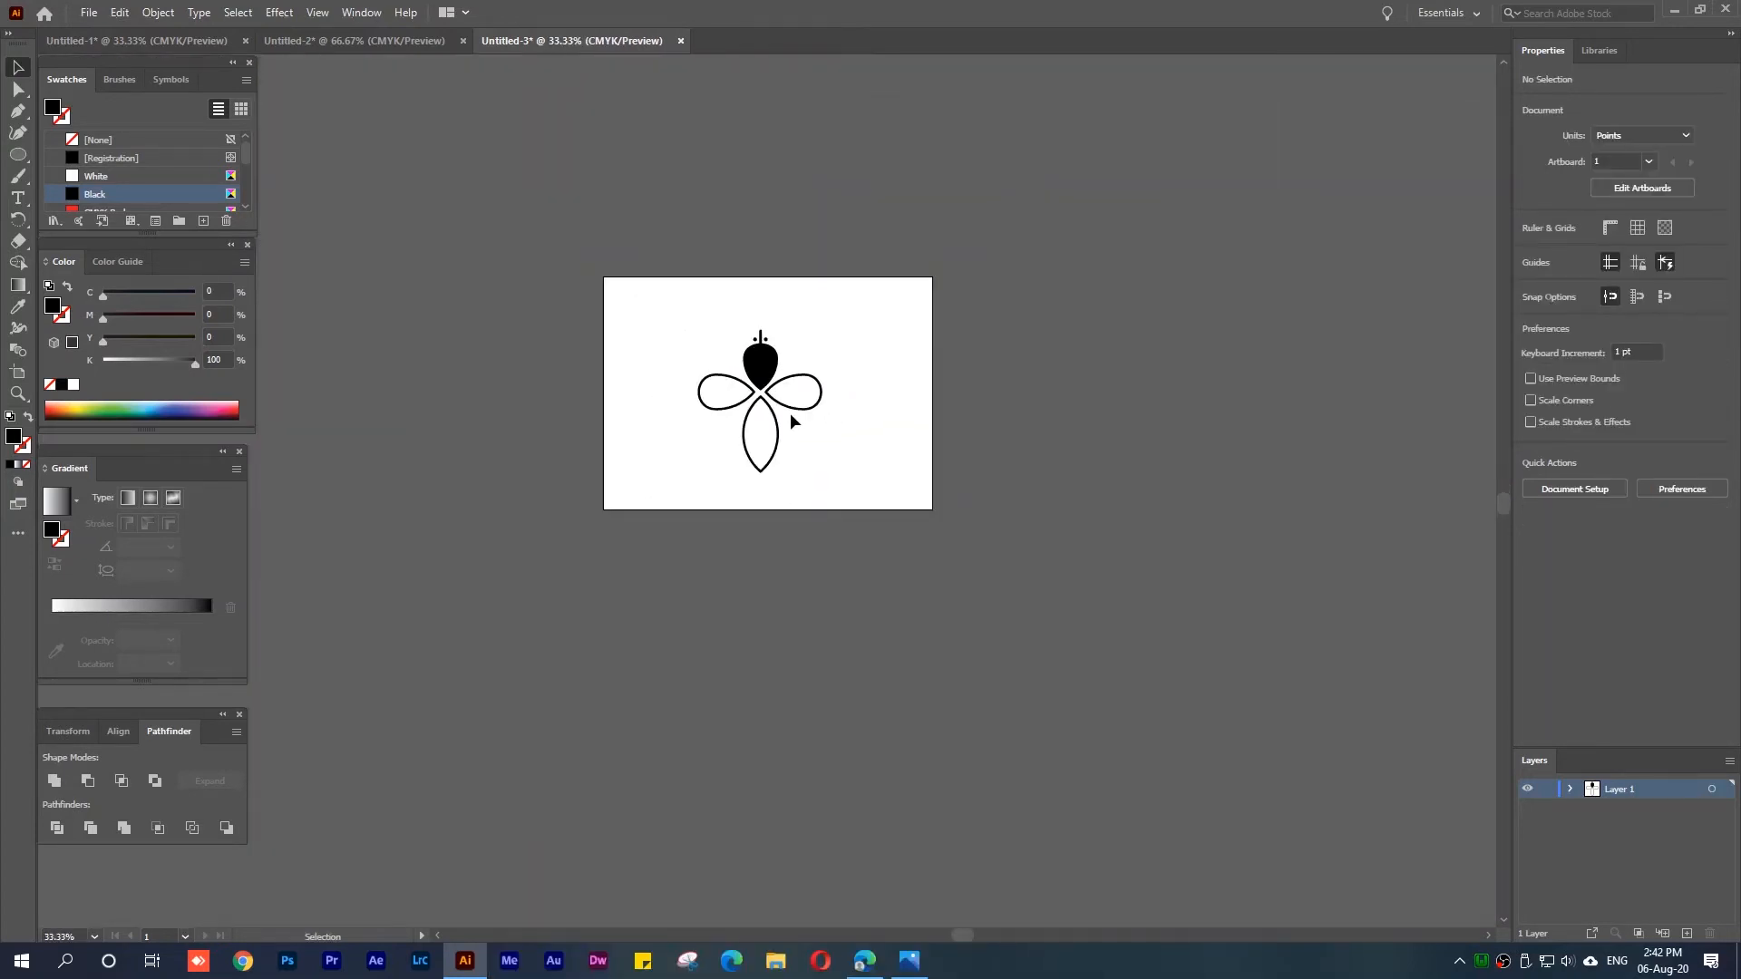
scroll(785, 410, up, 2)
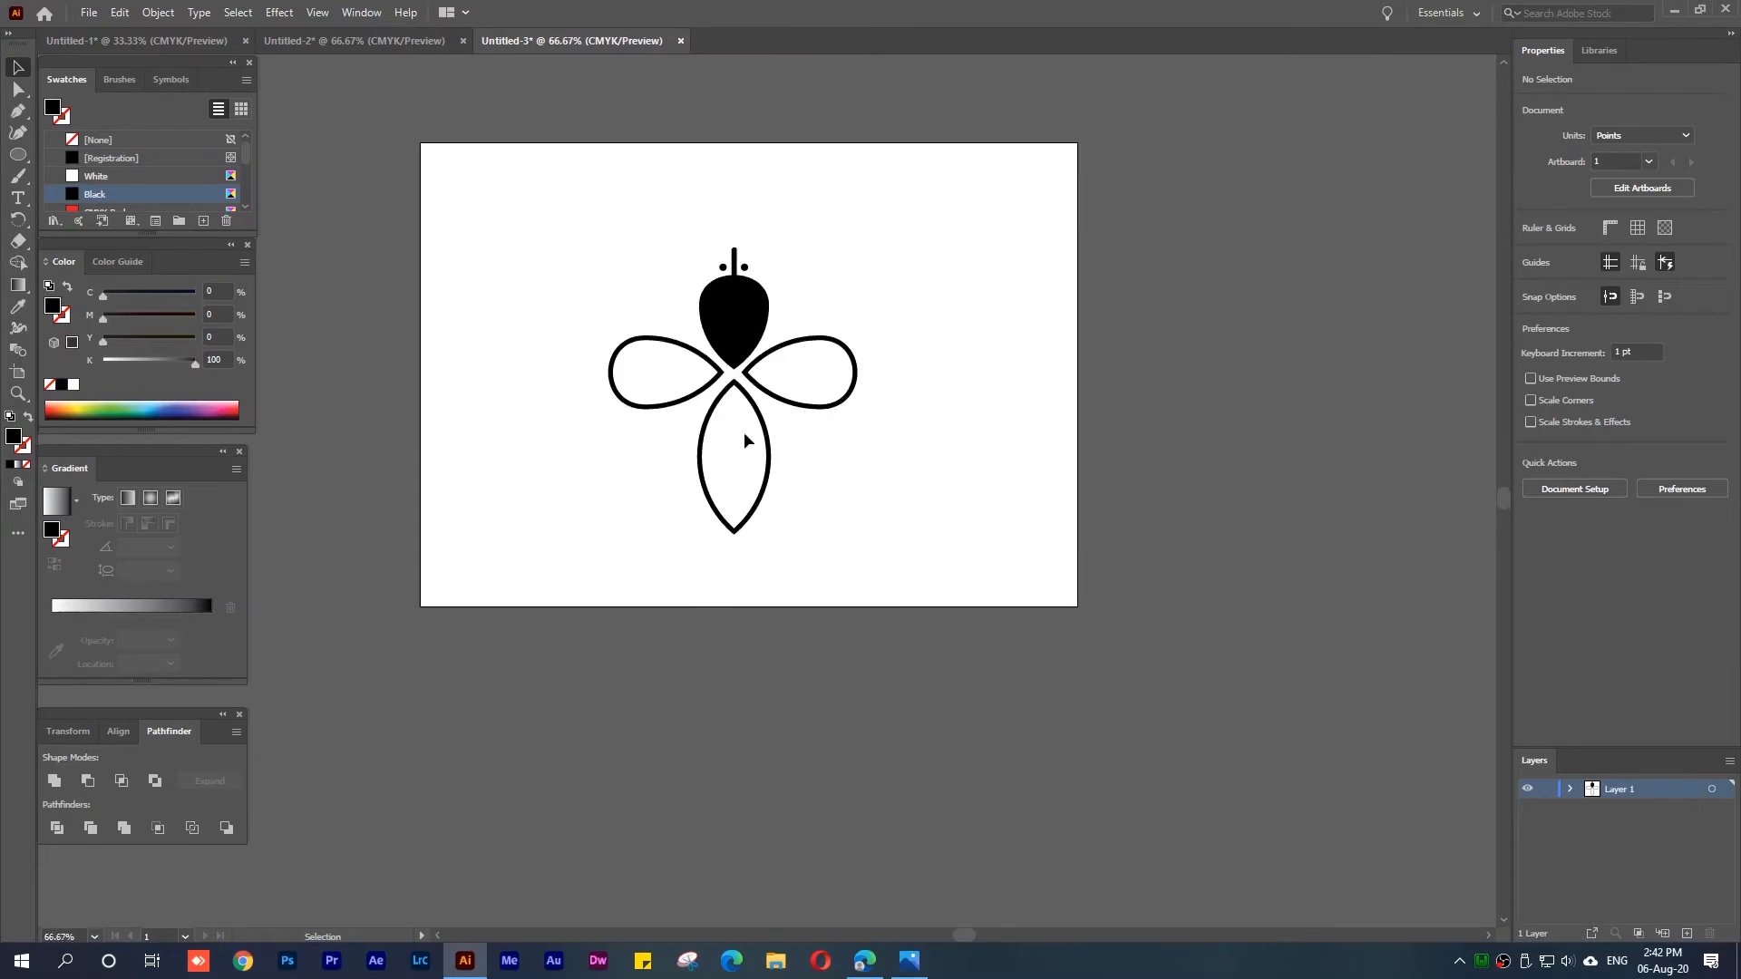
click(705, 437)
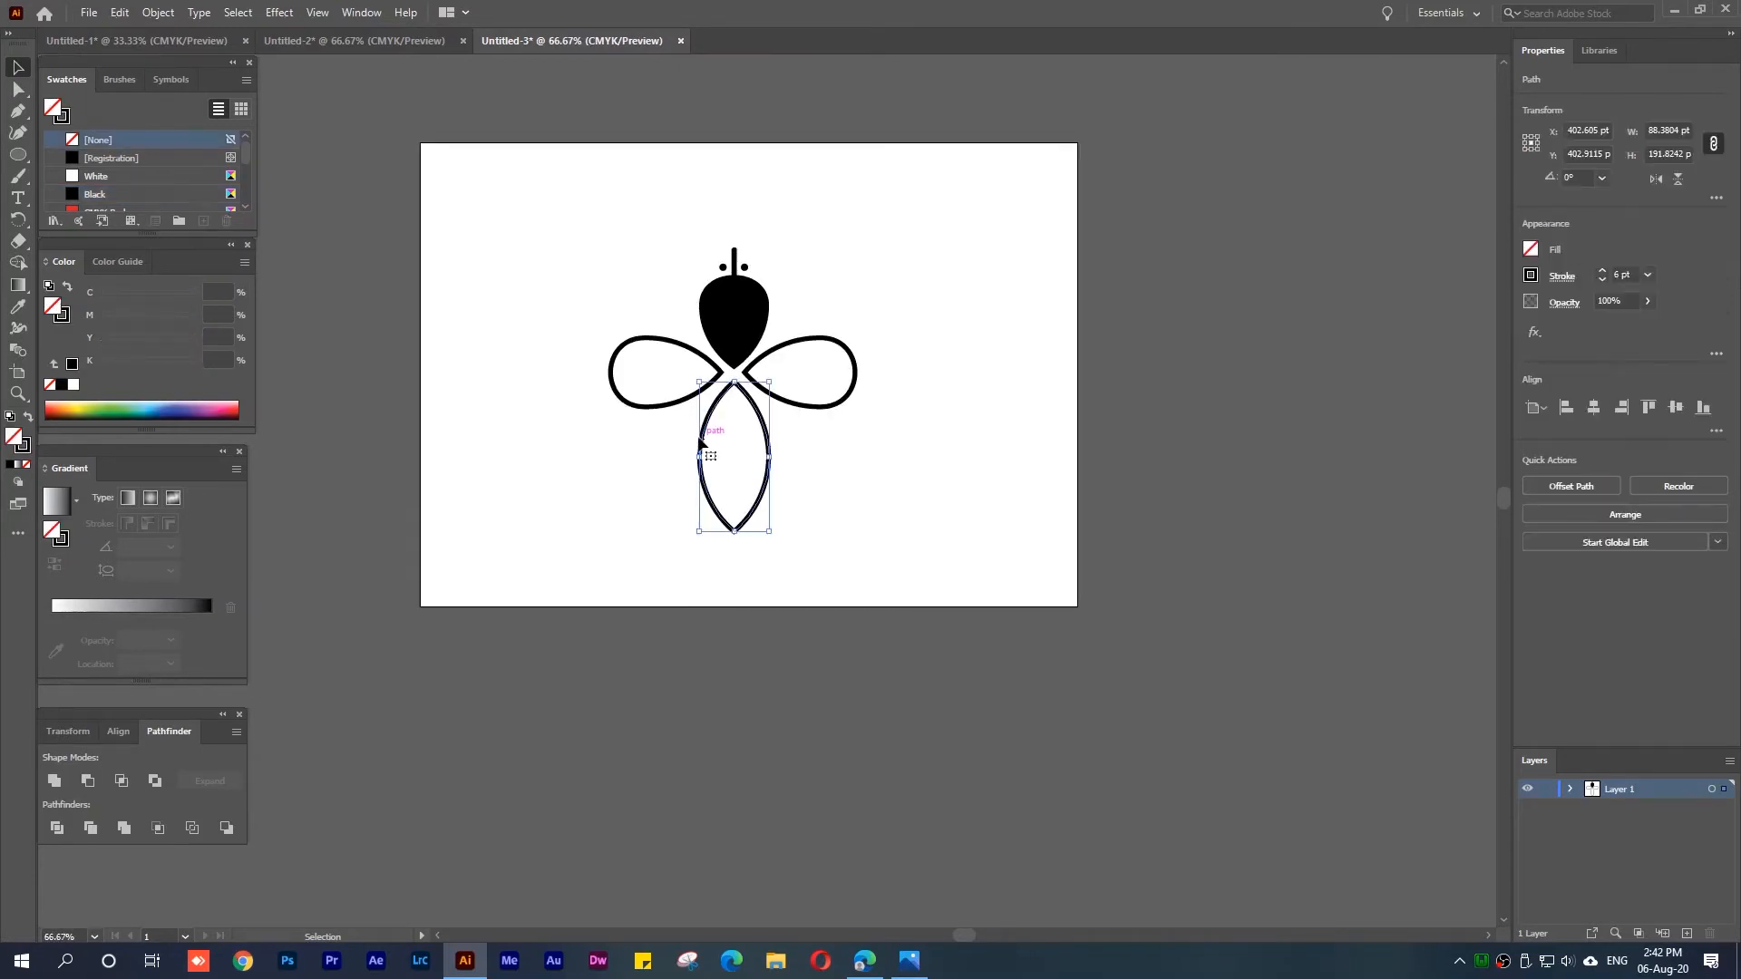
drag(17, 154, 128, 161)
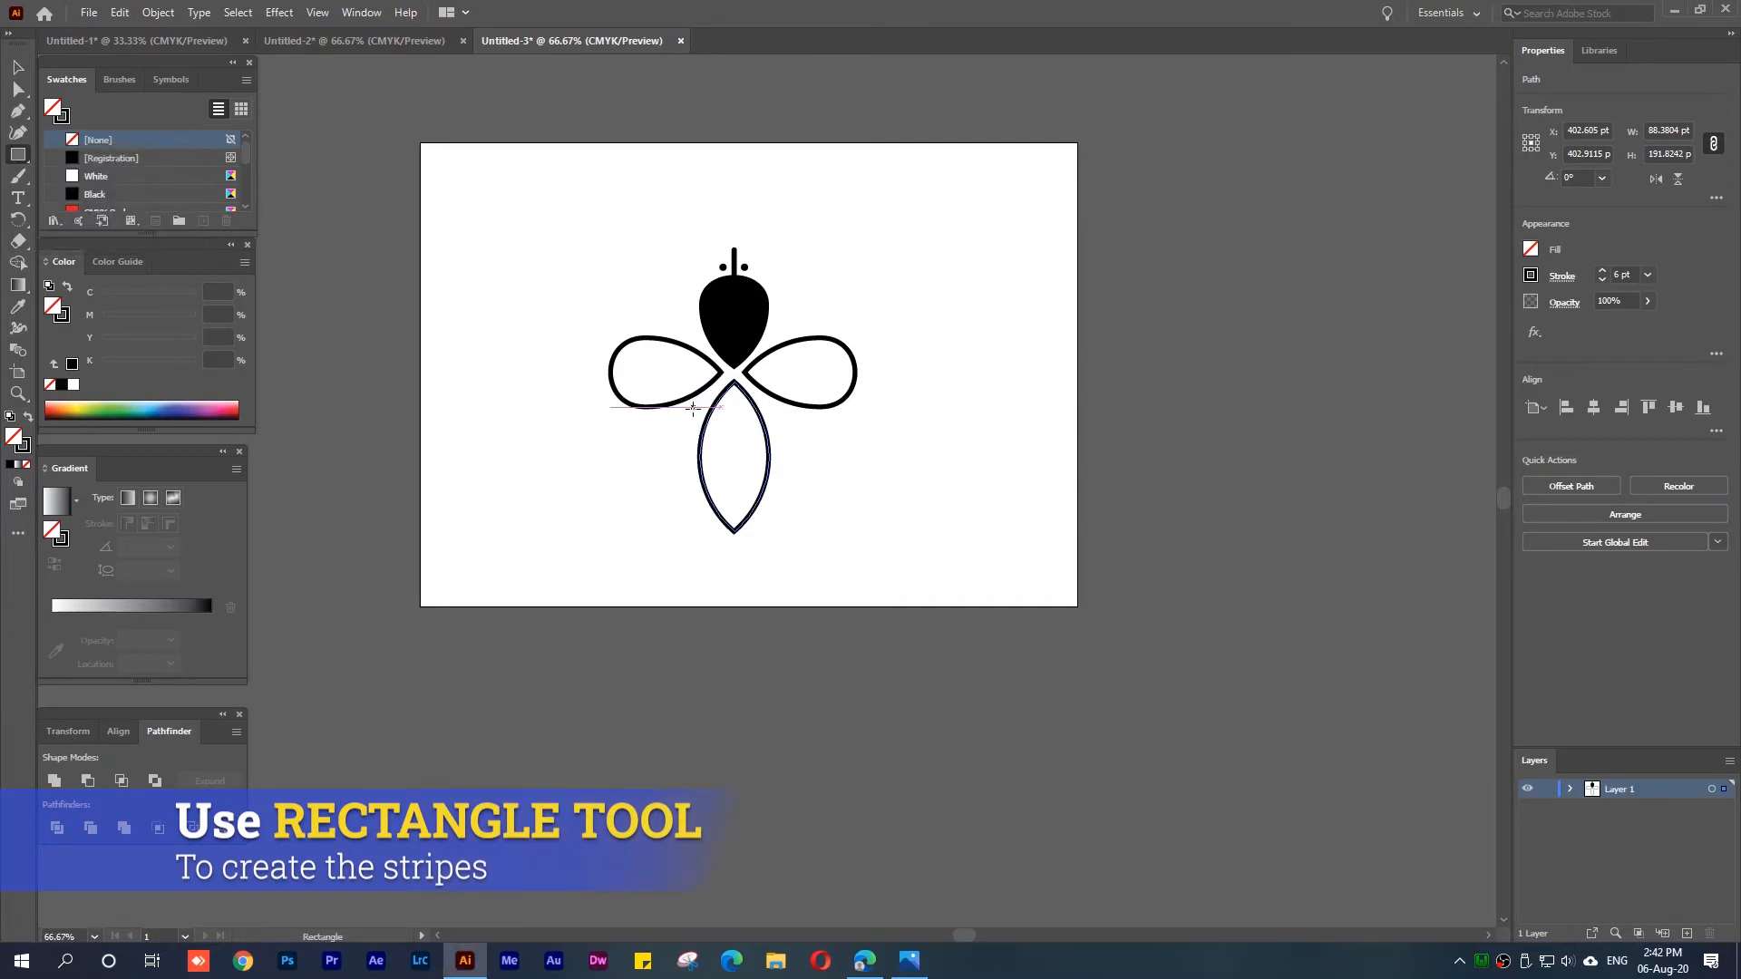
mouse_move(687, 419)
mouse_down()
mouse_move(842, 420)
mouse_move(814, 422)
mouse_up()
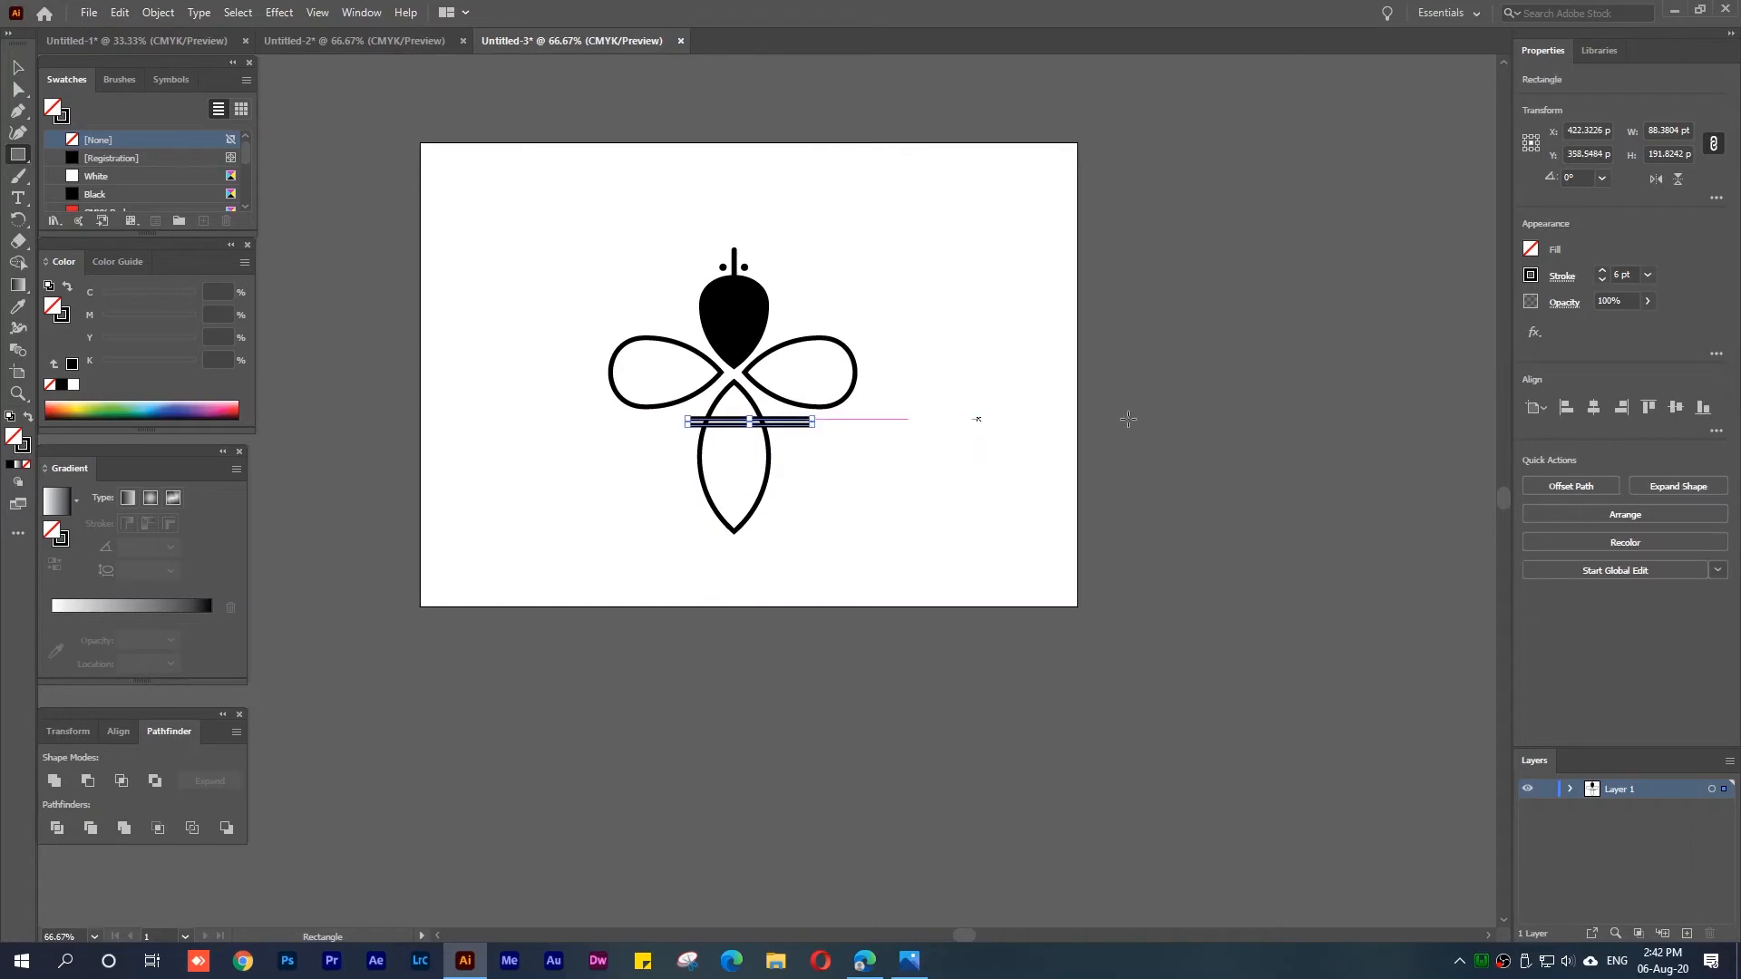
Remove the horizontal stripe's stroke and fill it with black
click(1530, 276)
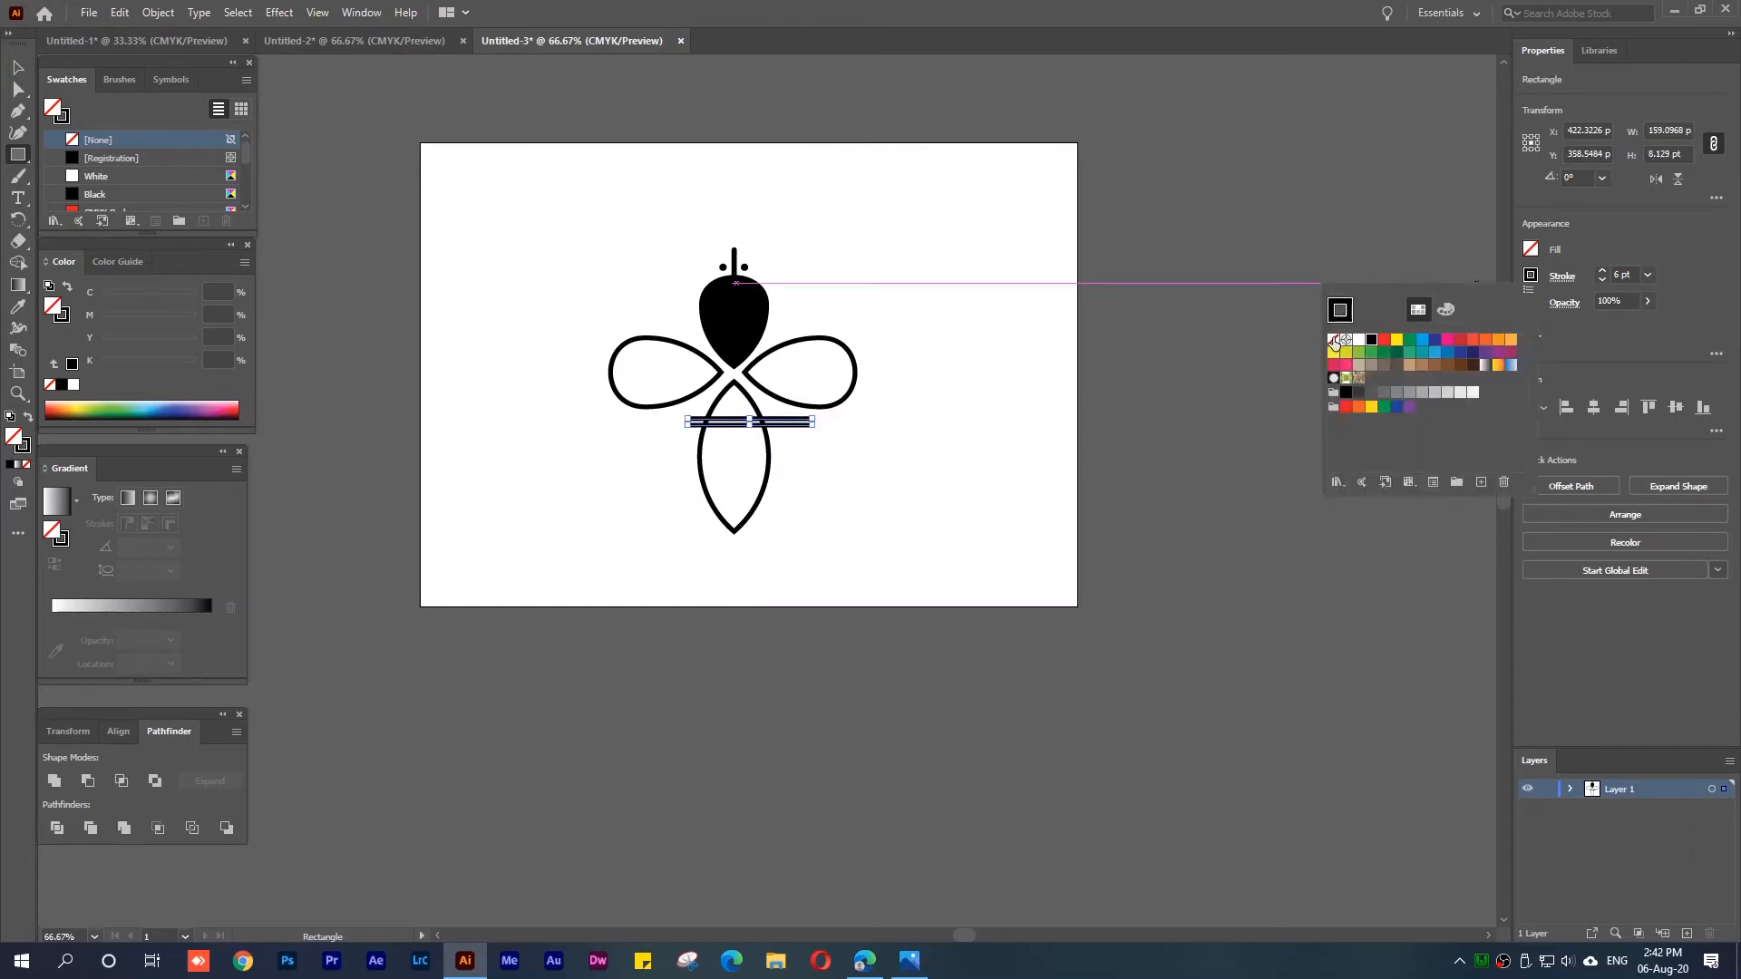
click(1332, 339)
click(1530, 252)
click(1531, 253)
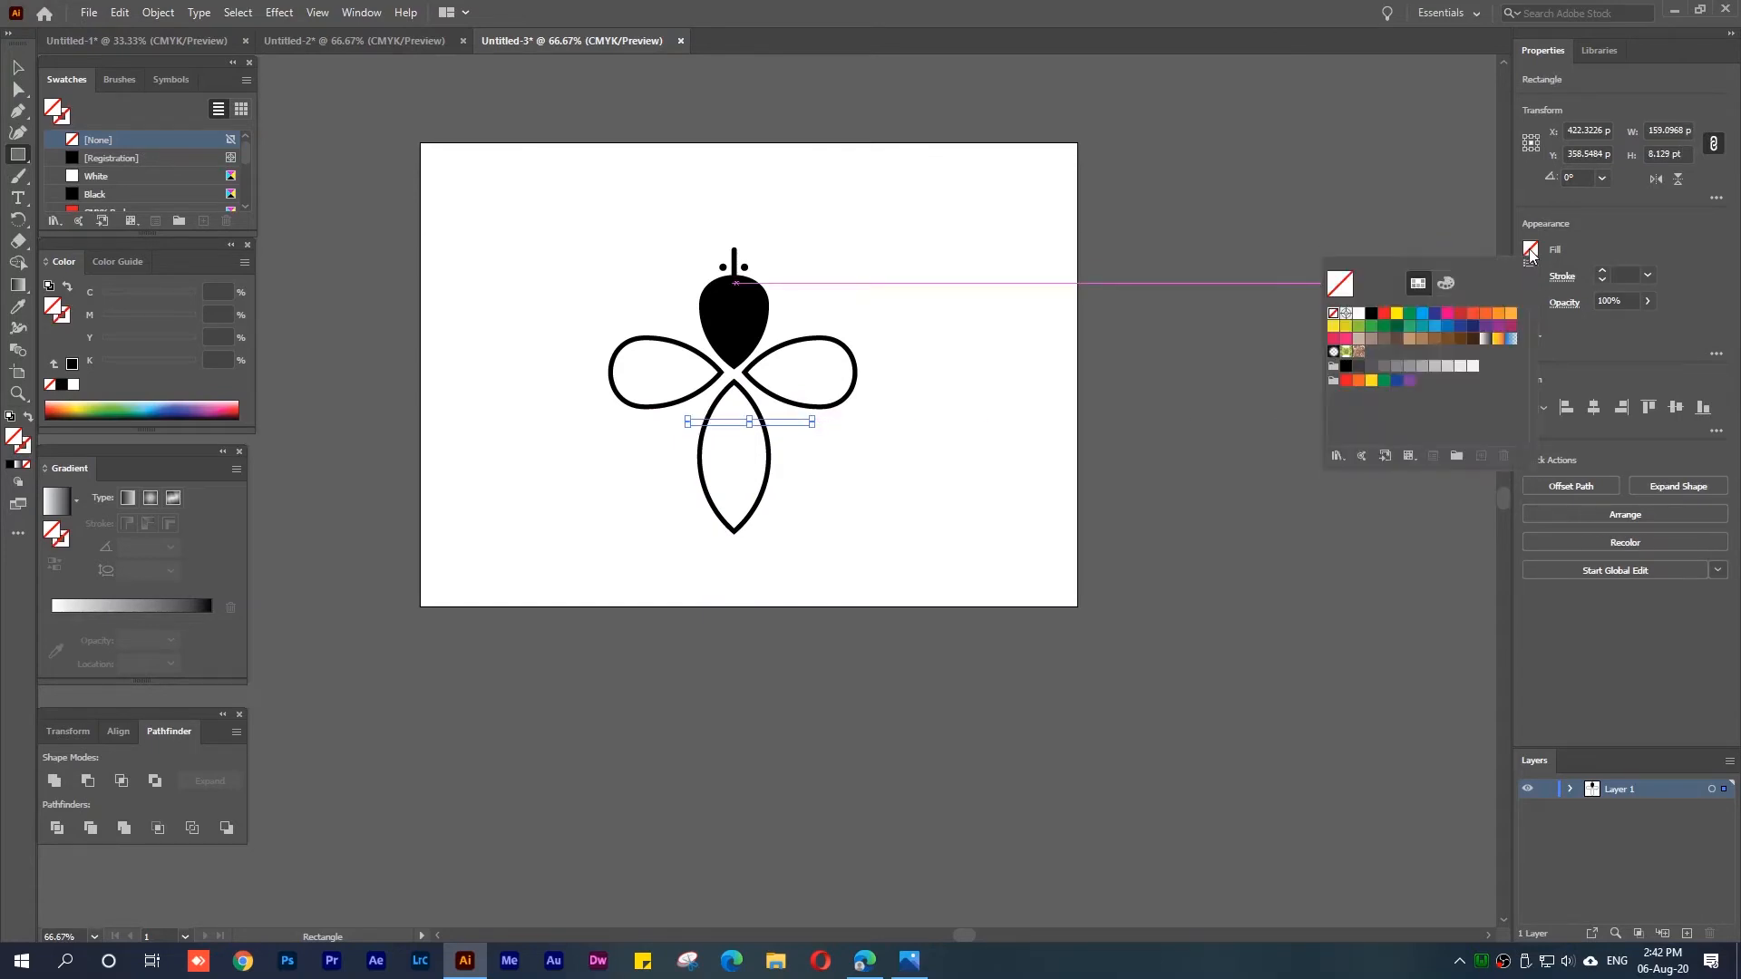
click(1372, 315)
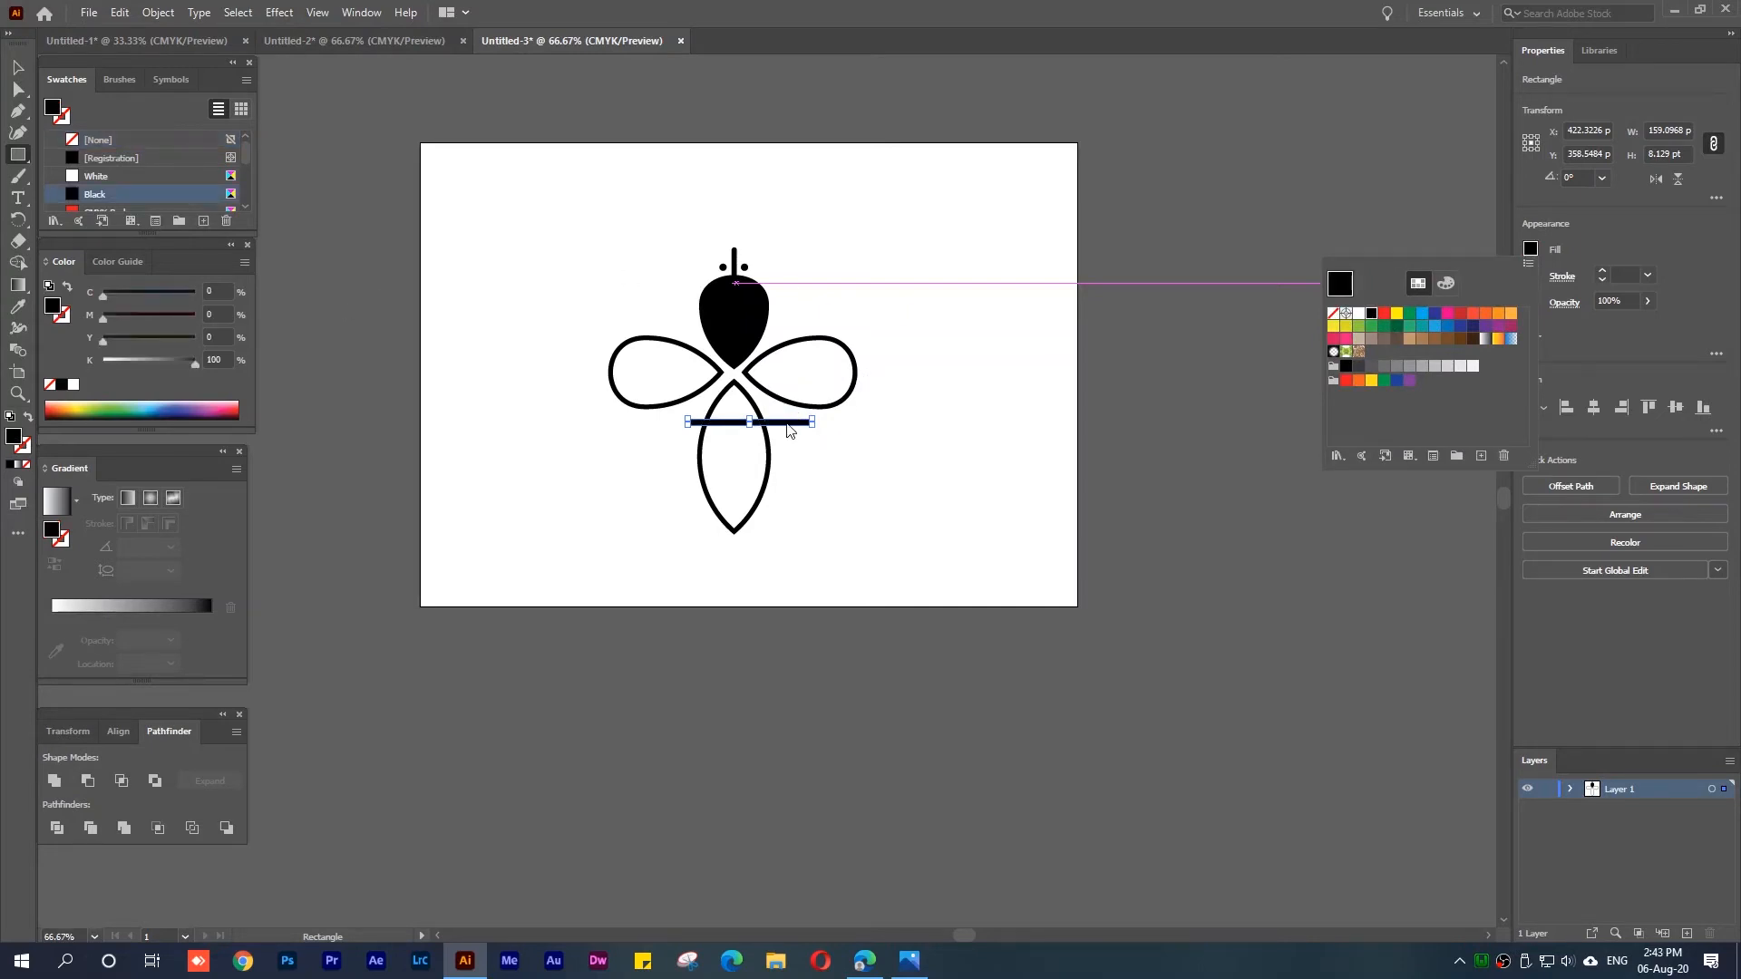
scroll(781, 437, up, 1)
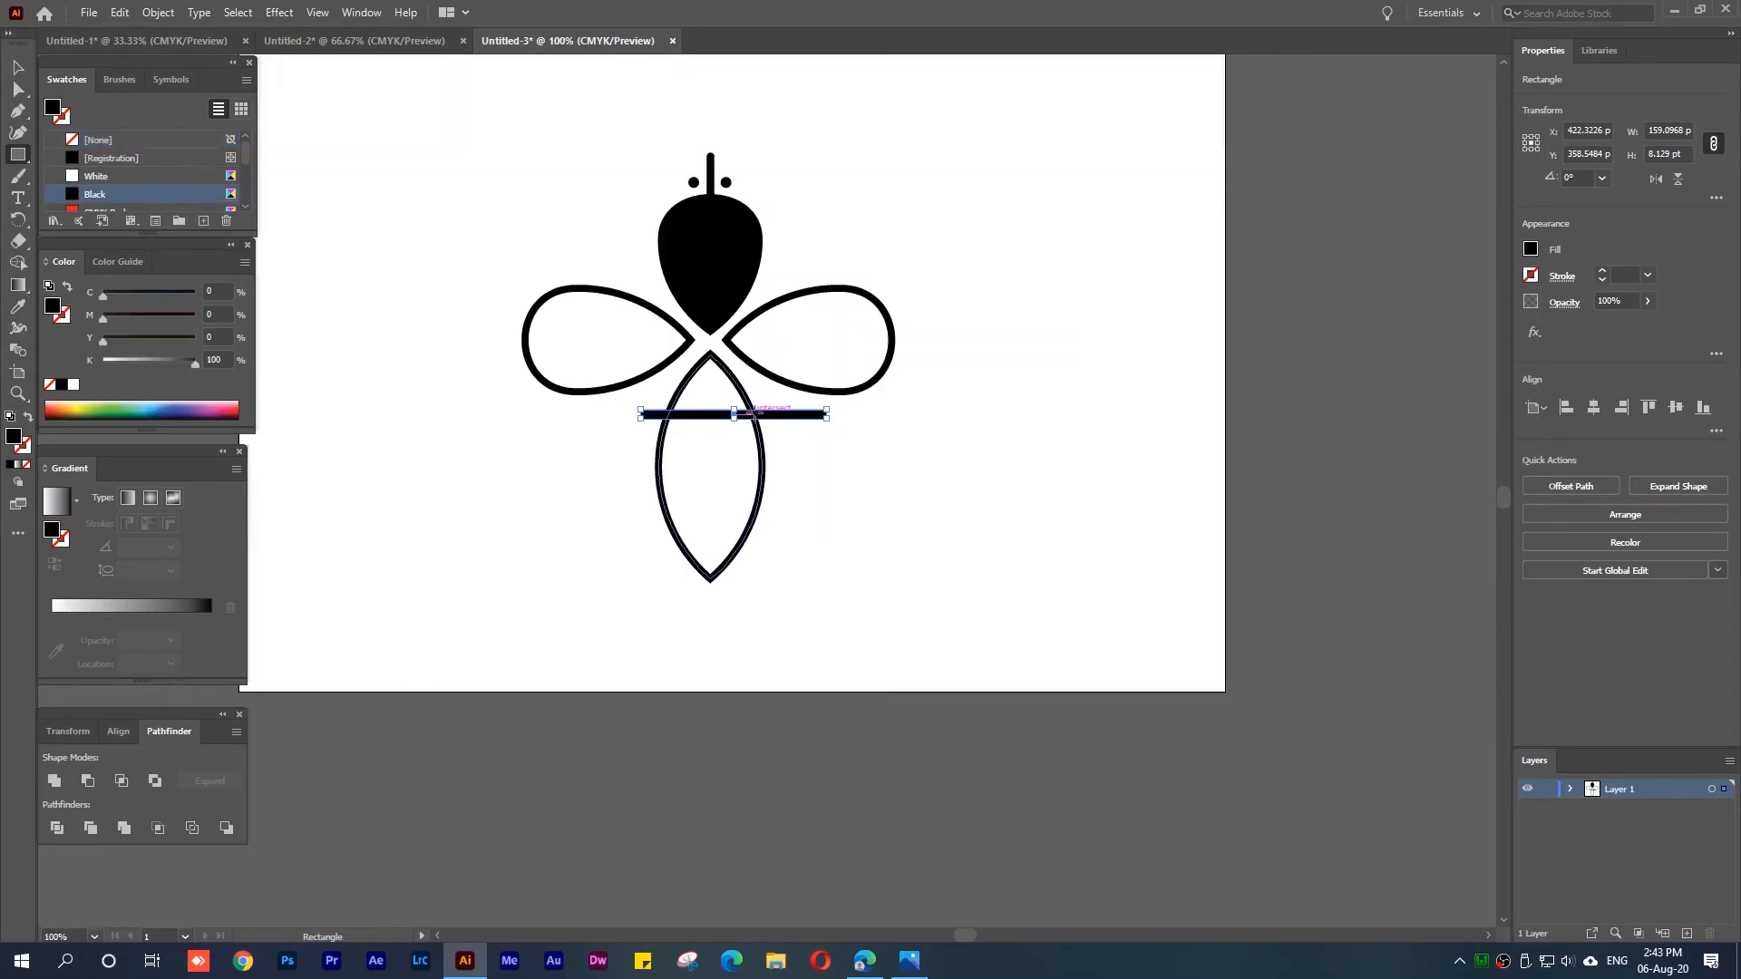
Centre the black stripe across the upper lens shape and add four copies below it, spaced 24 pt apart
key(v)
drag(773, 417, 737, 404)
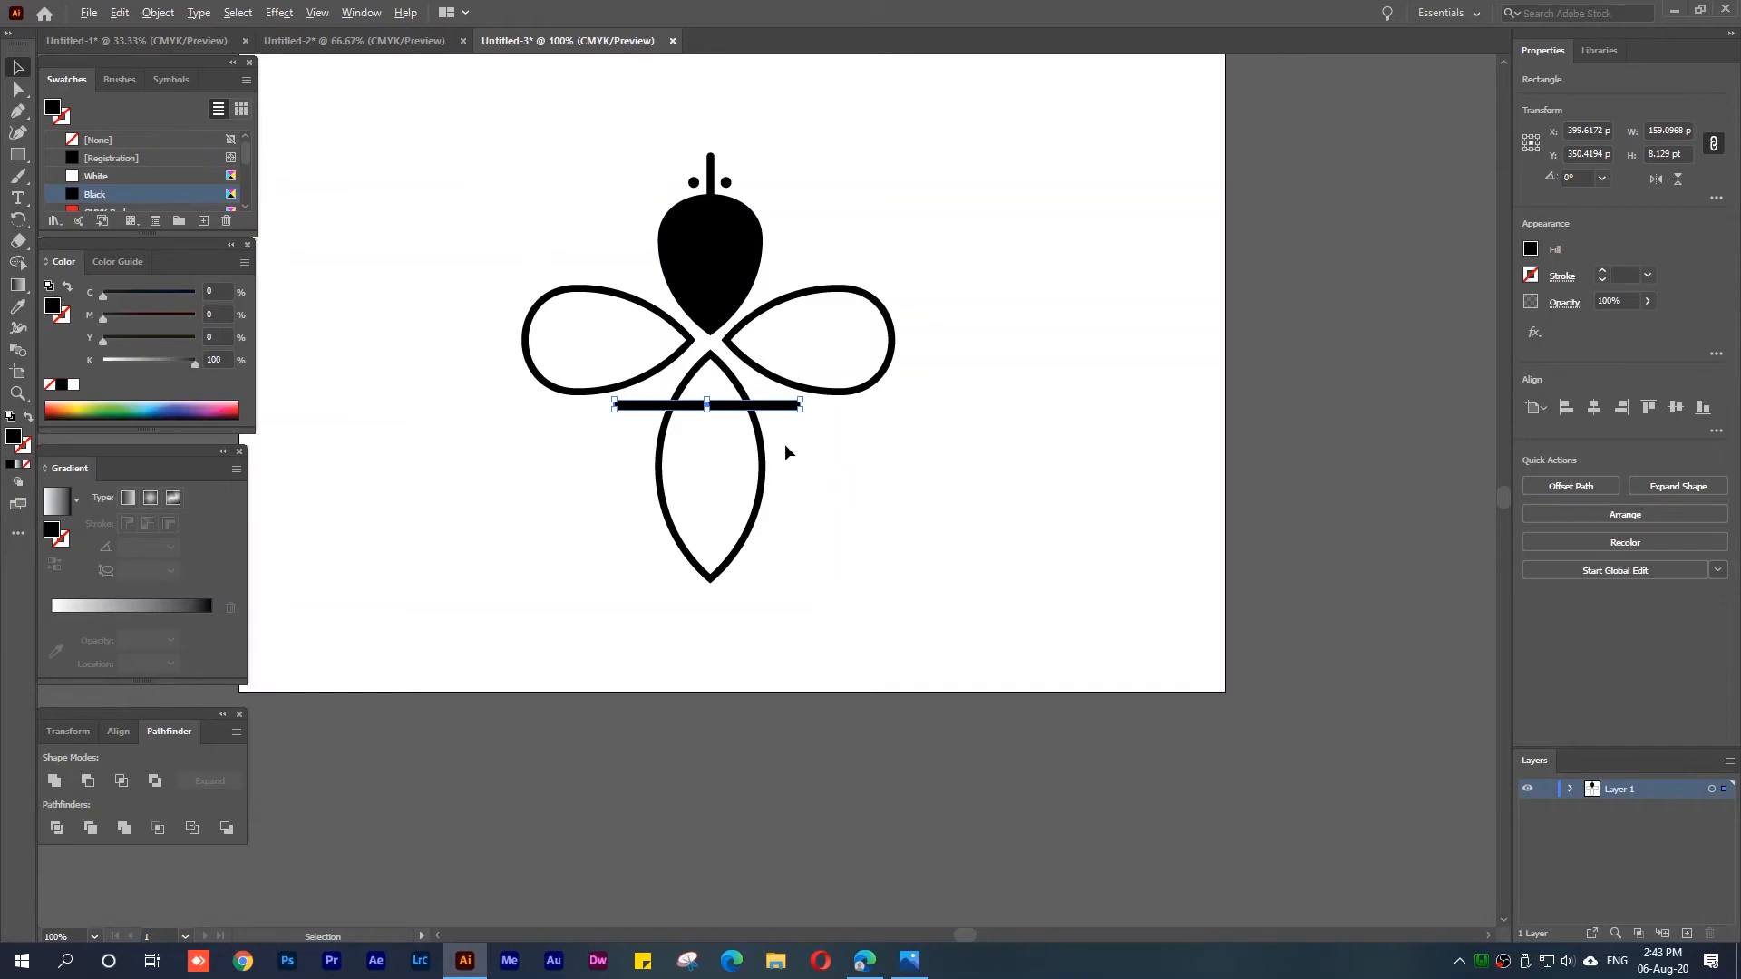
drag(762, 410, 768, 528)
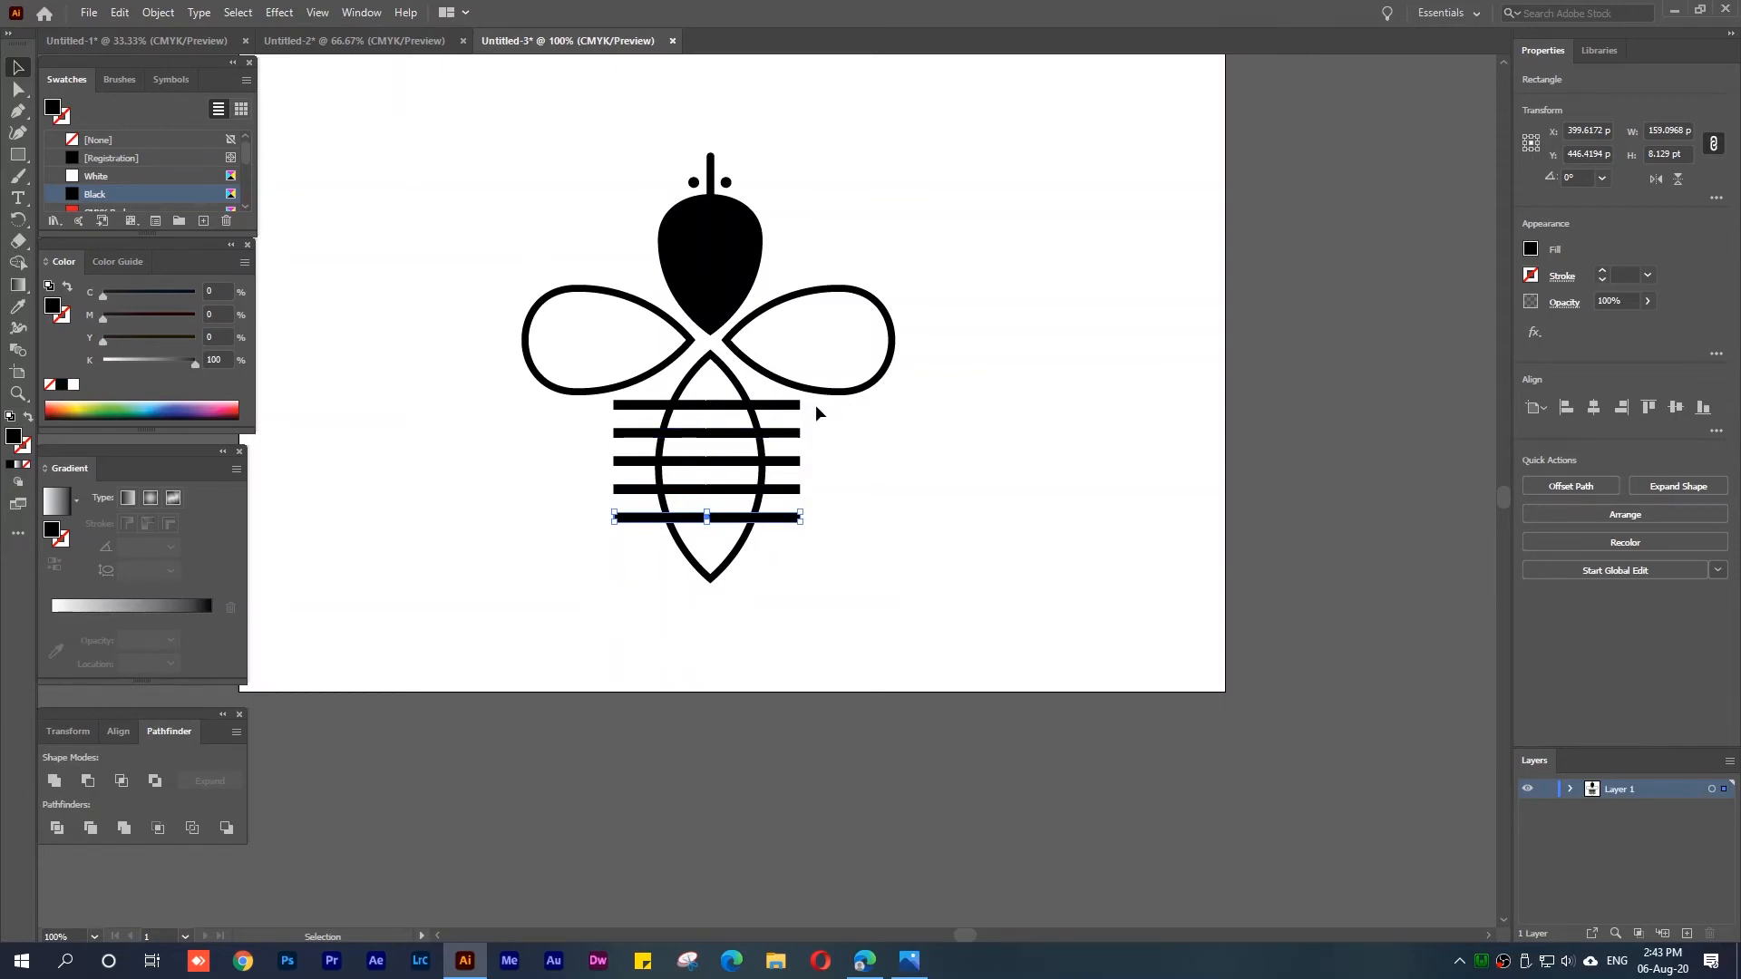
Move all five stripes down 4 pt together and centre them horizontally on the lens shape
drag(814, 405, 771, 529)
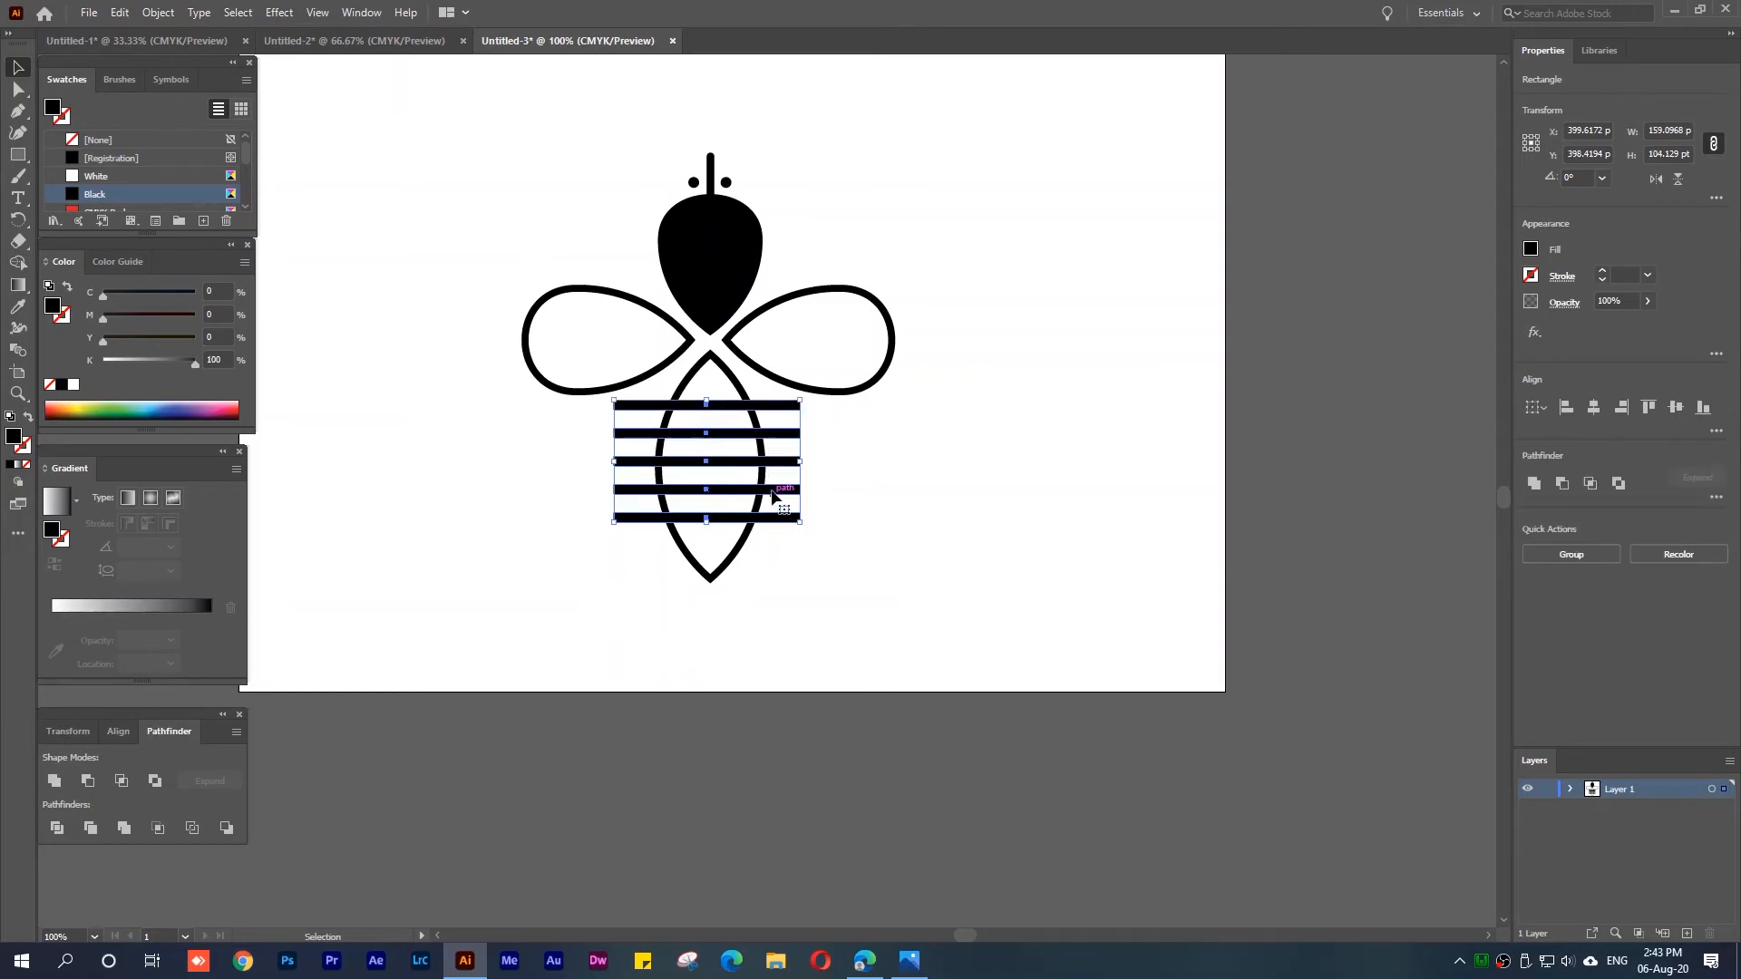
key(Down)
key(Down)
key(Down)
key(Down)
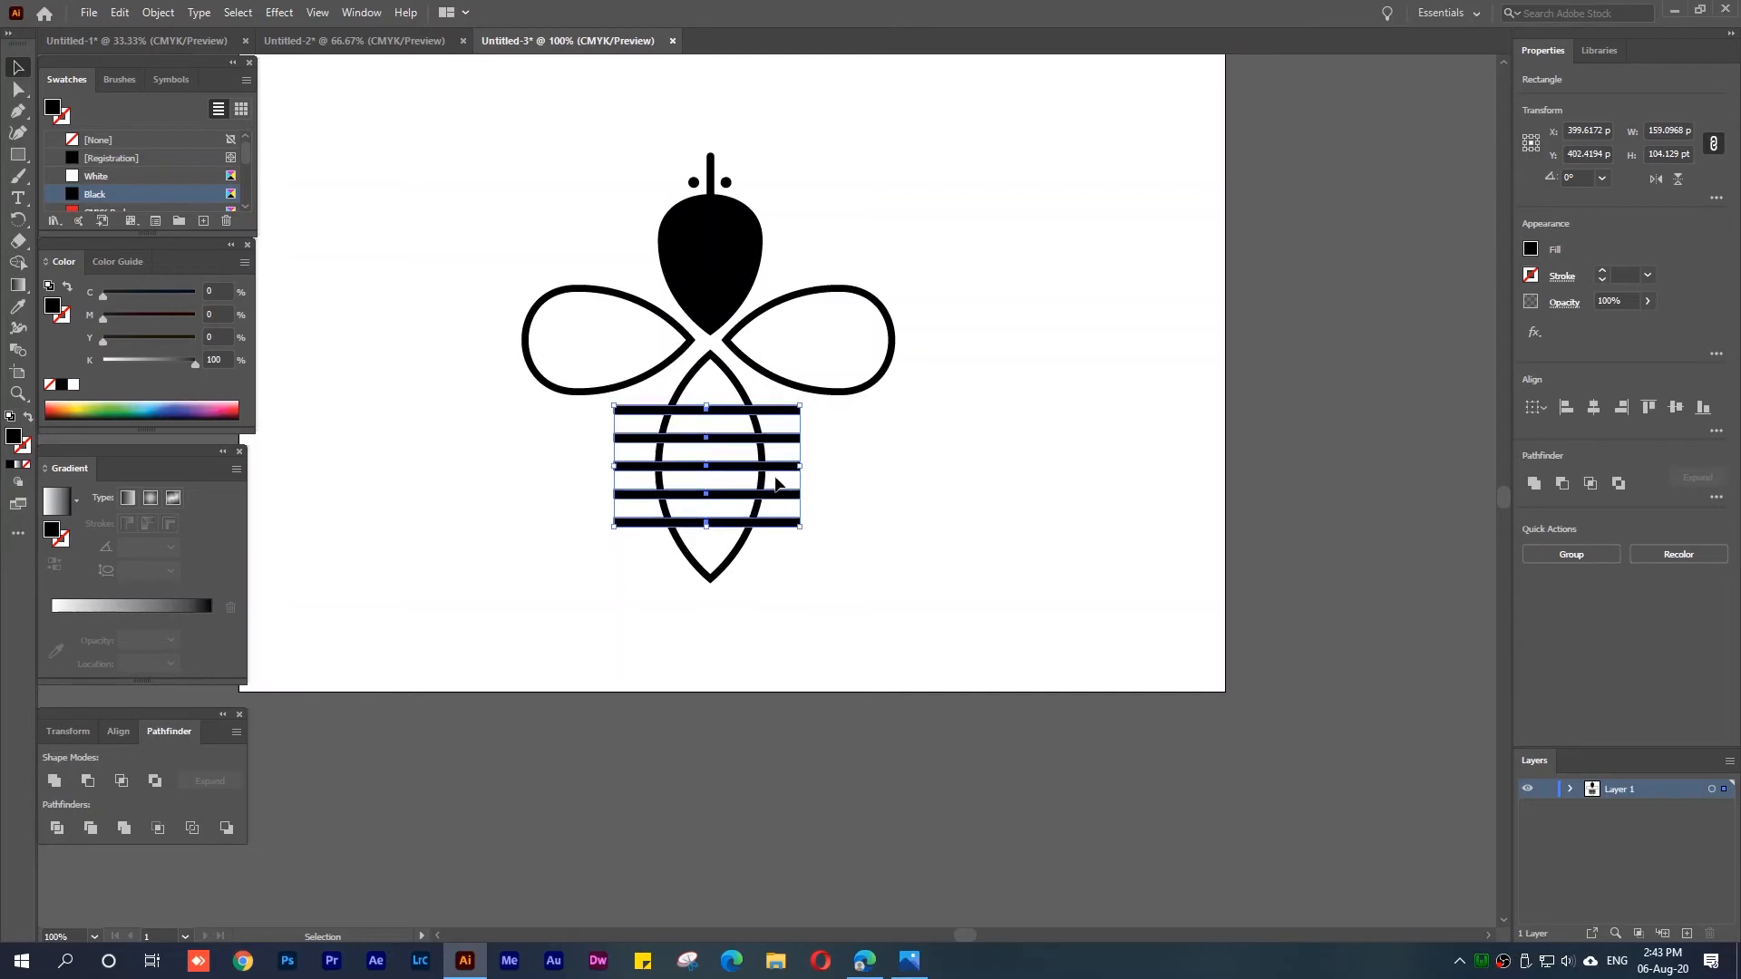
drag(767, 476, 772, 471)
click(916, 503)
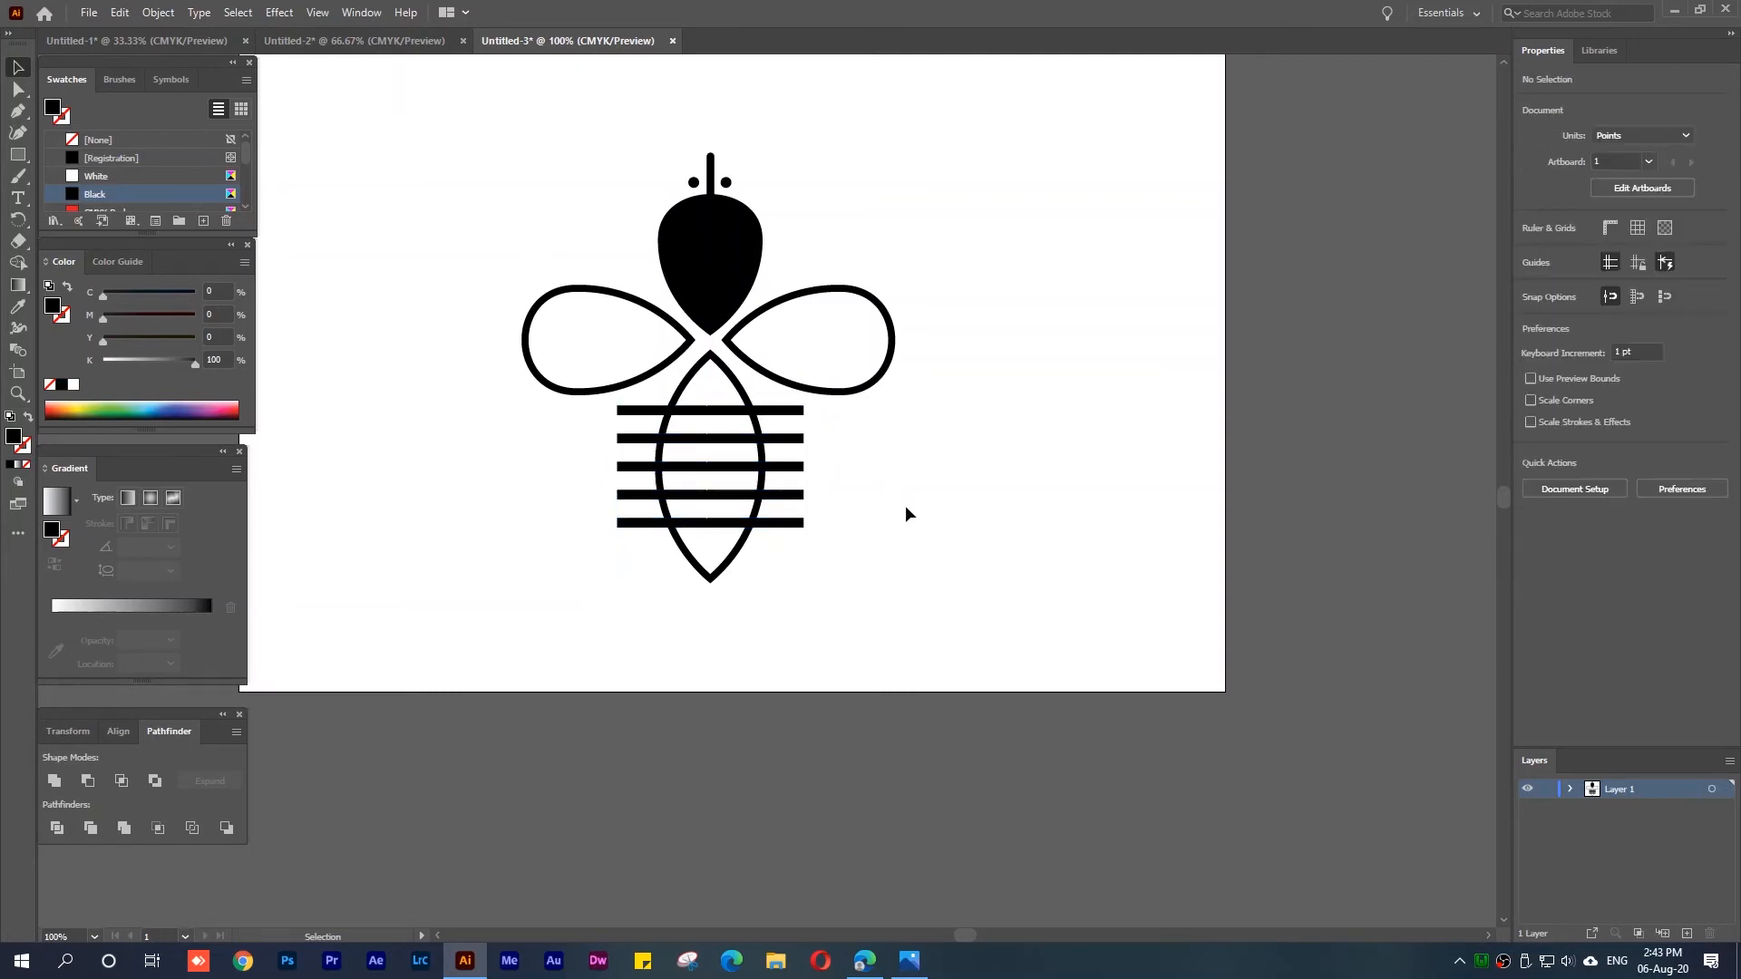
Fill the lens-shaped body with the orange swatch C=0 M=35 Y=85 K=0, keeping its black outline
drag(780, 635, 617, 544)
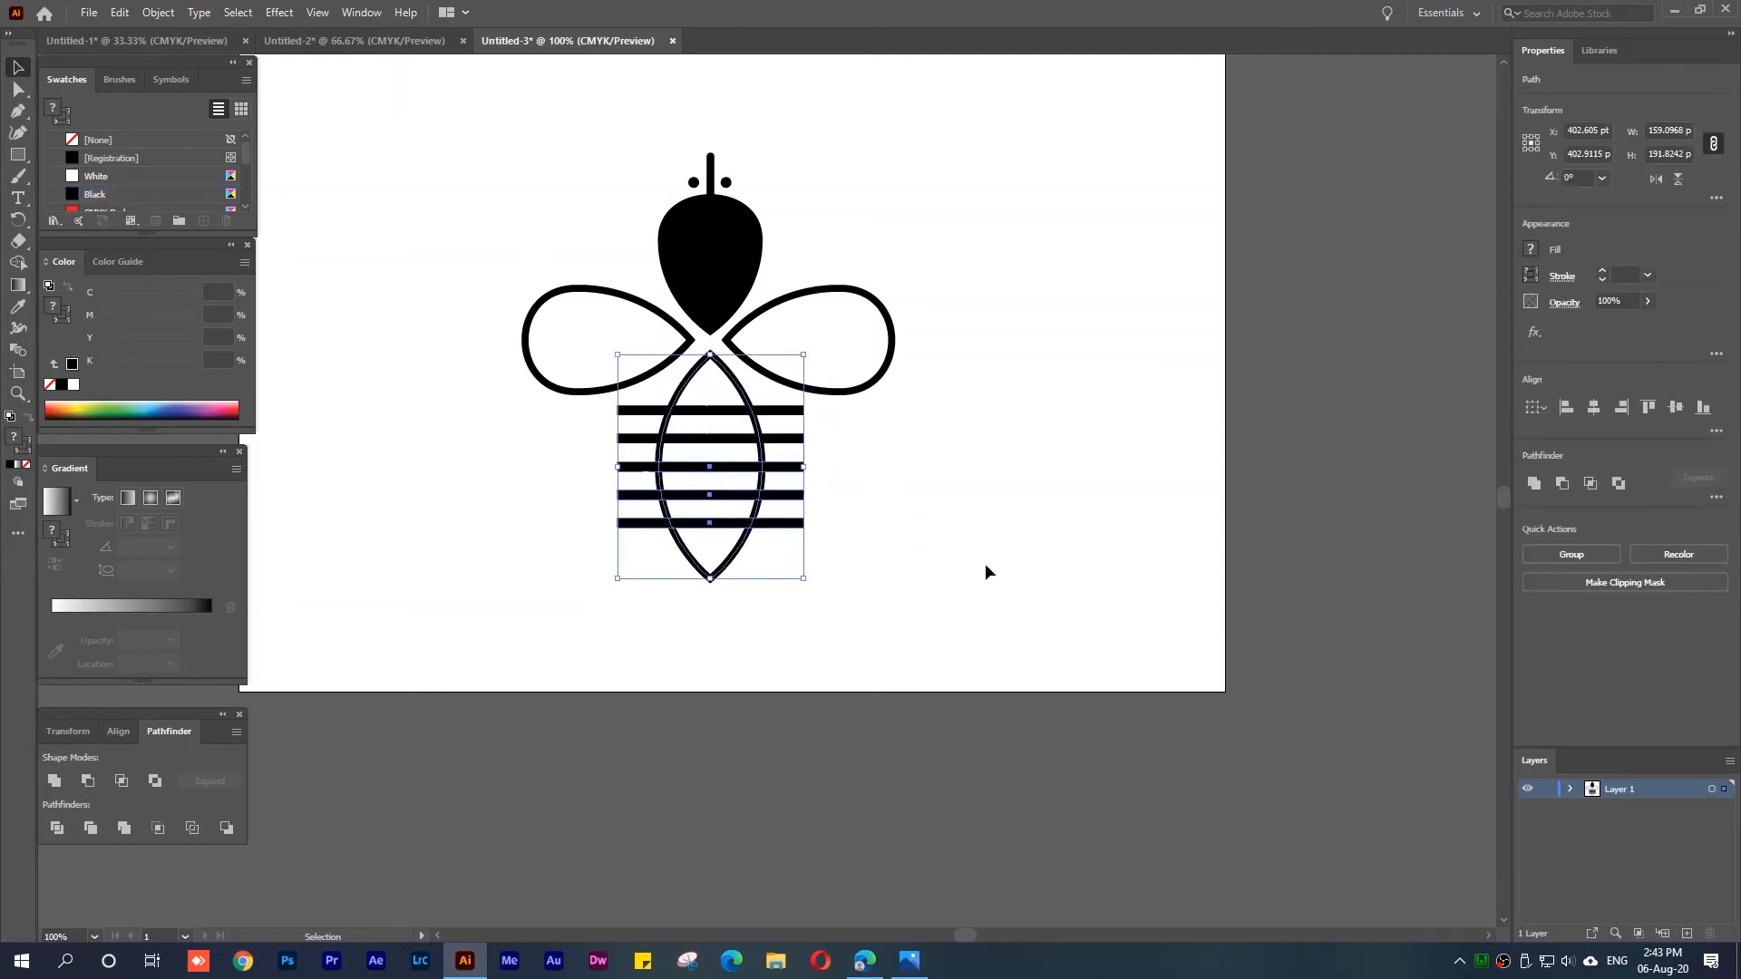
click(998, 557)
click(731, 559)
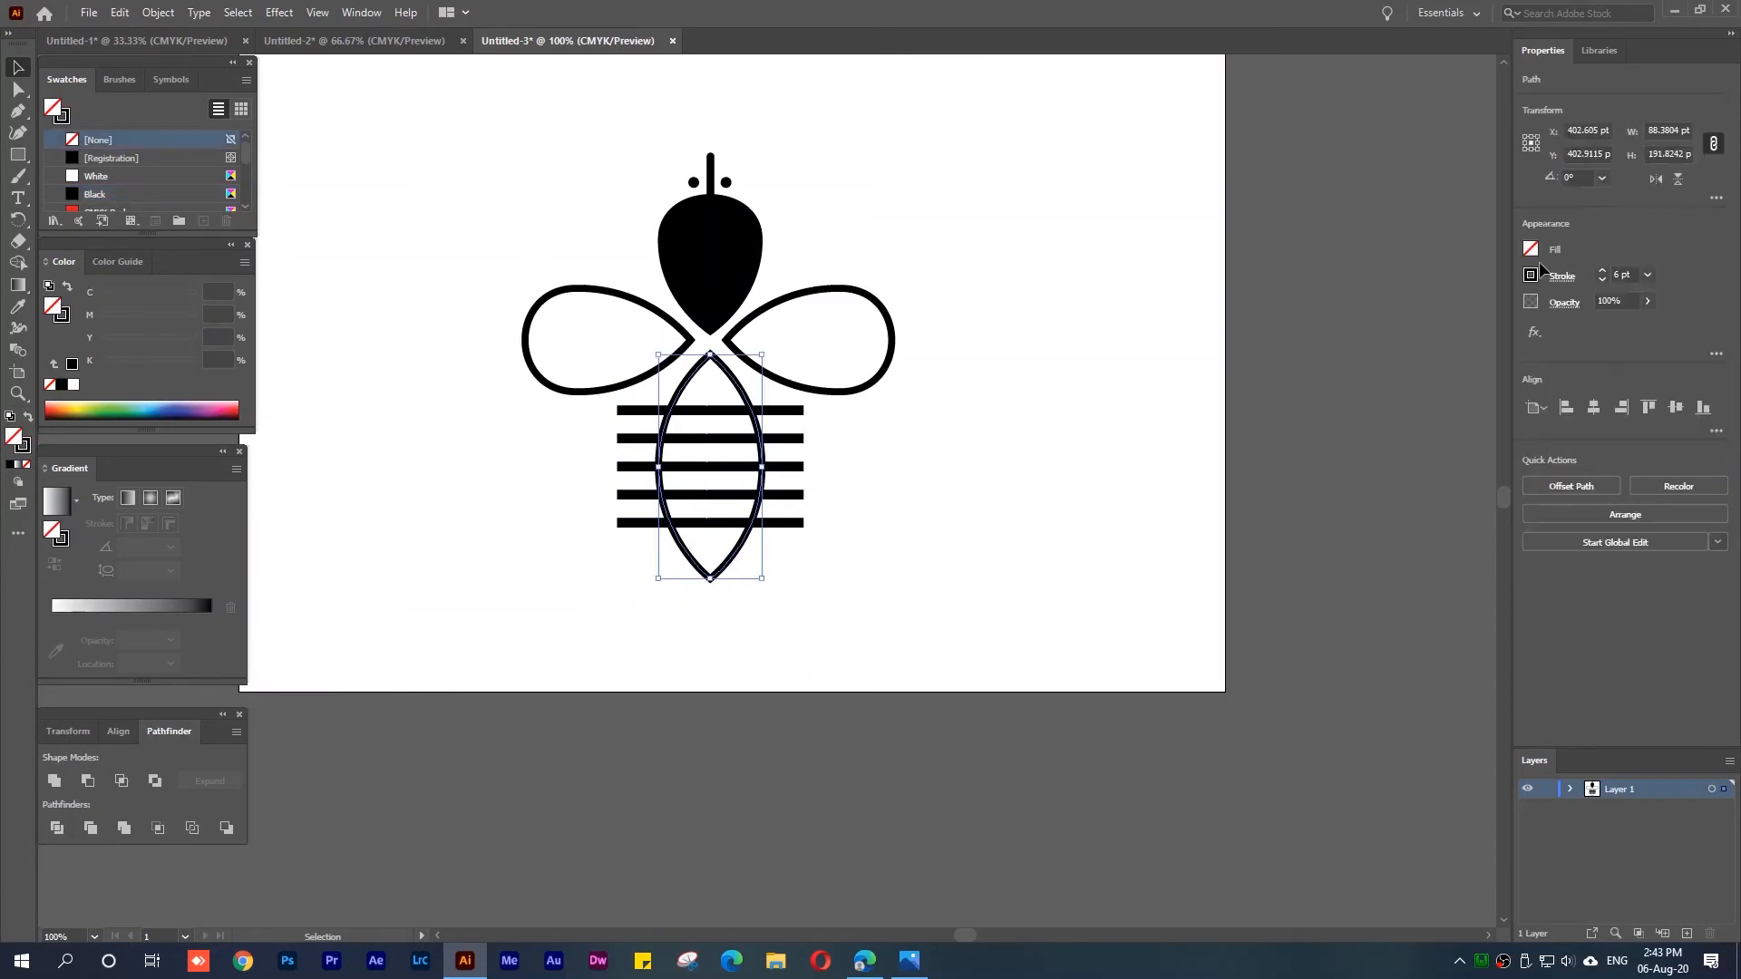
click(1532, 250)
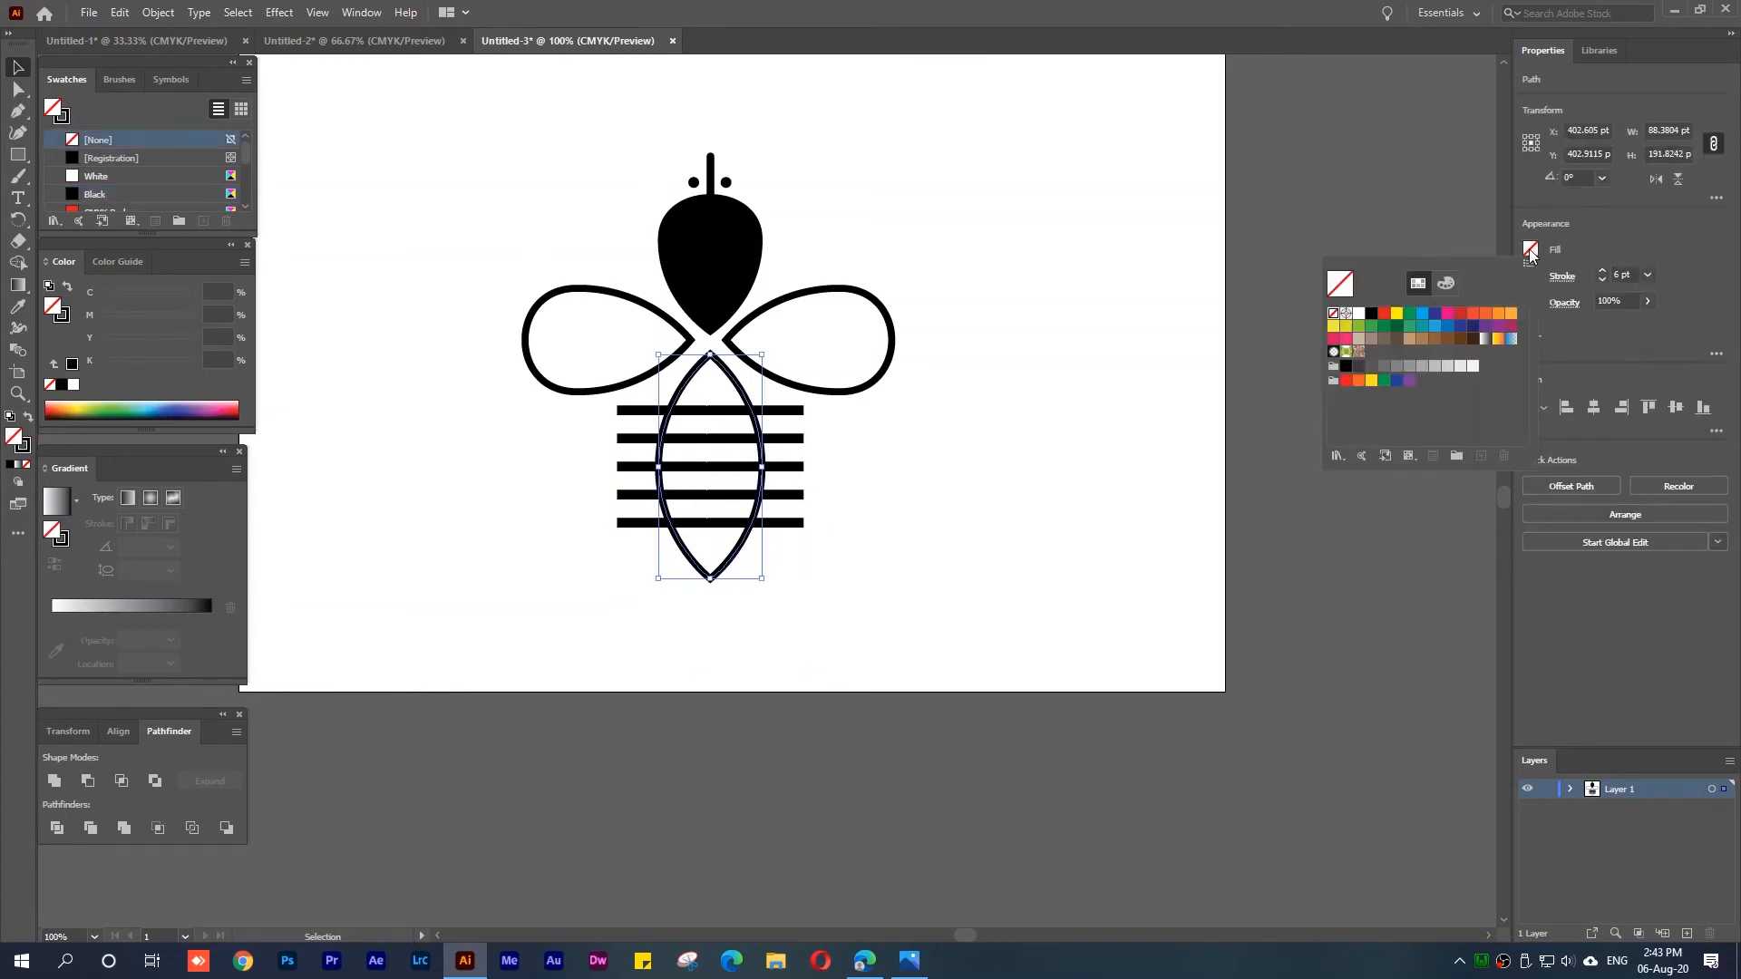
click(1510, 315)
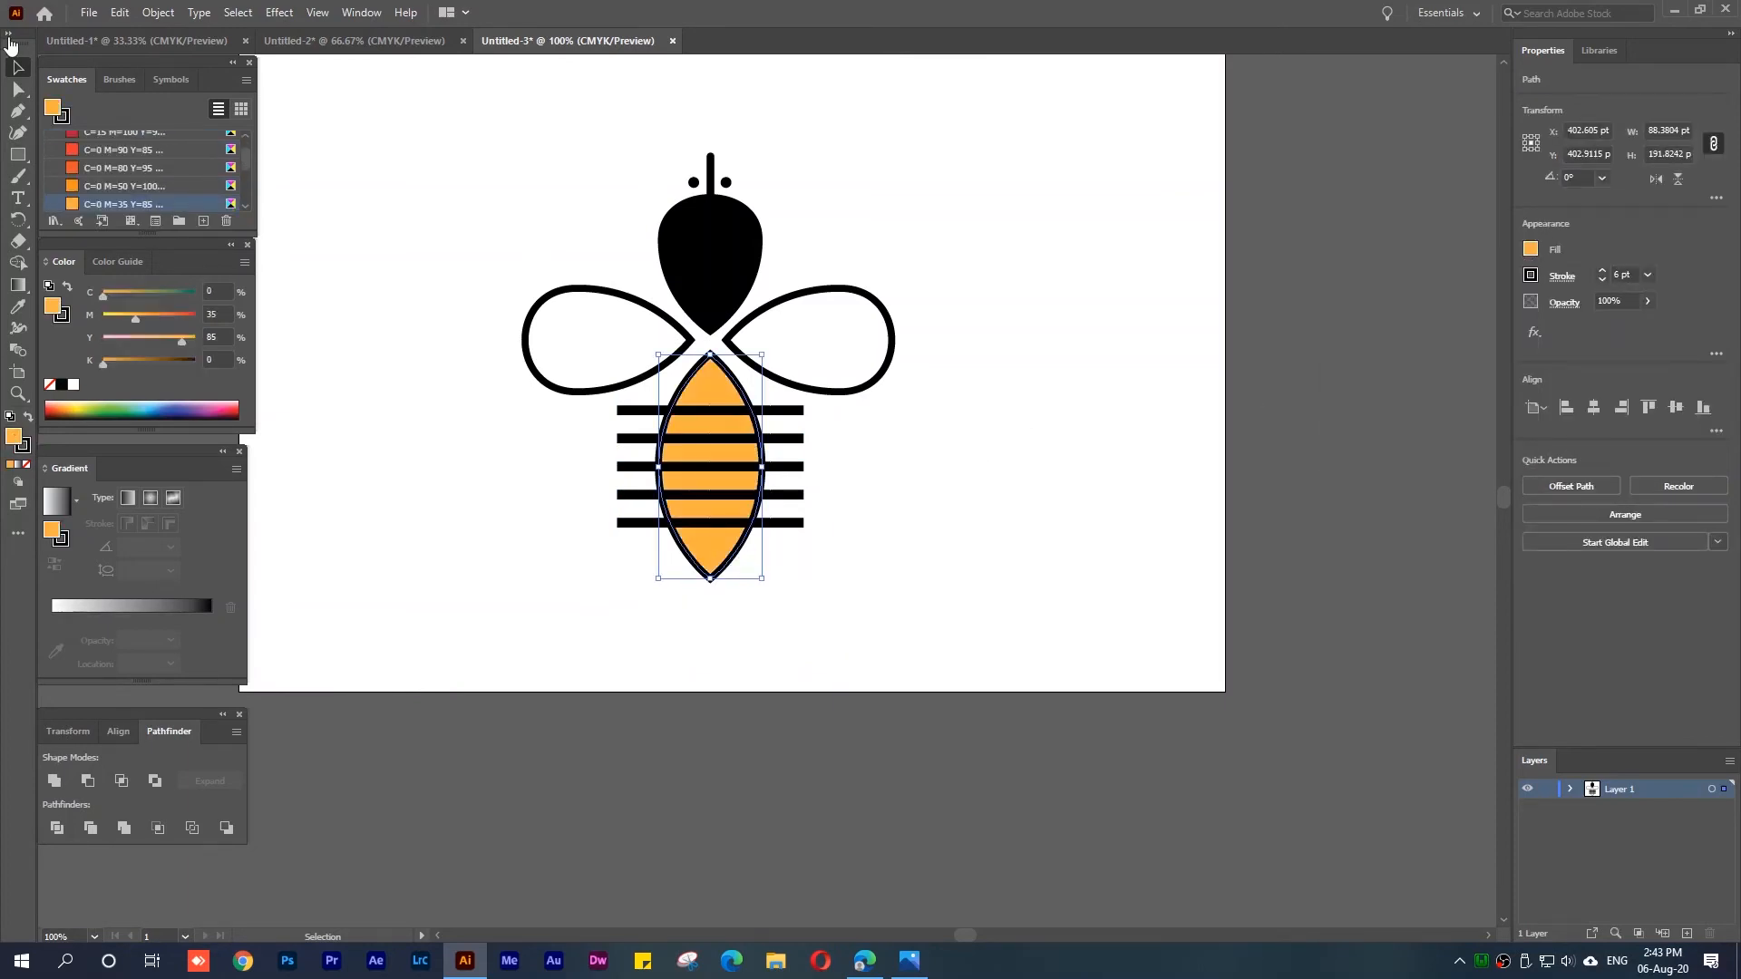
click(731, 582)
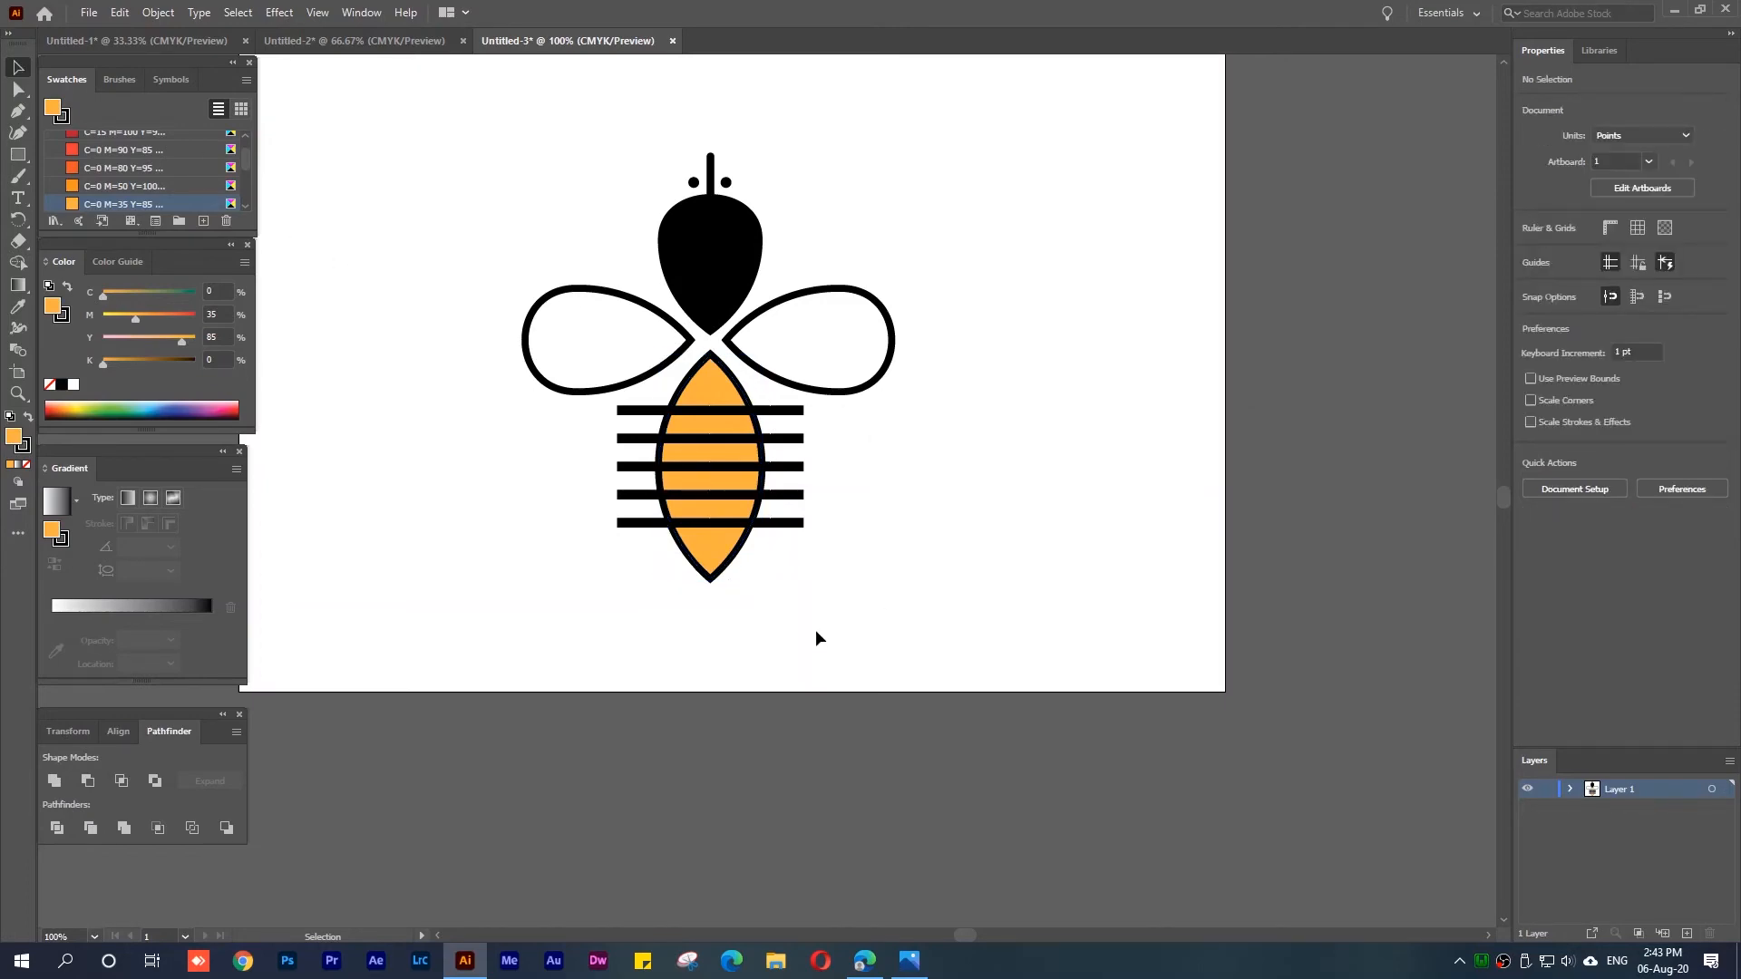
Cut away the stripe ends that extend past both sides of the body with the Shape Builder tool
drag(816, 637, 579, 398)
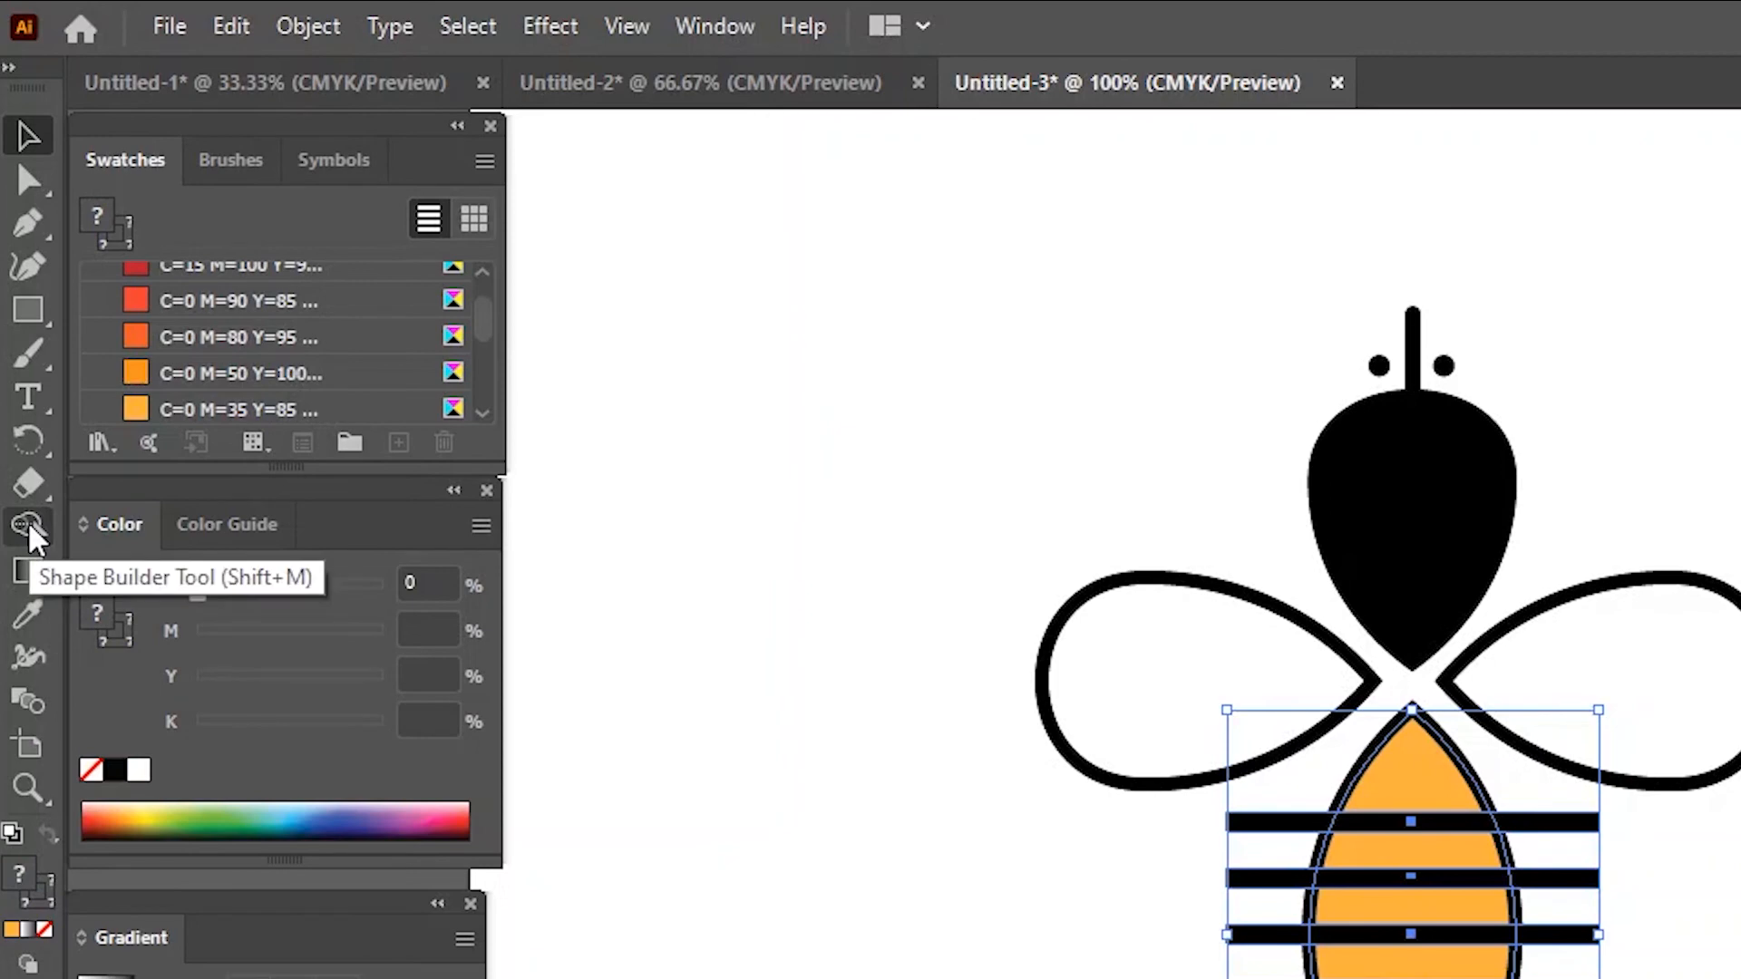
click(28, 526)
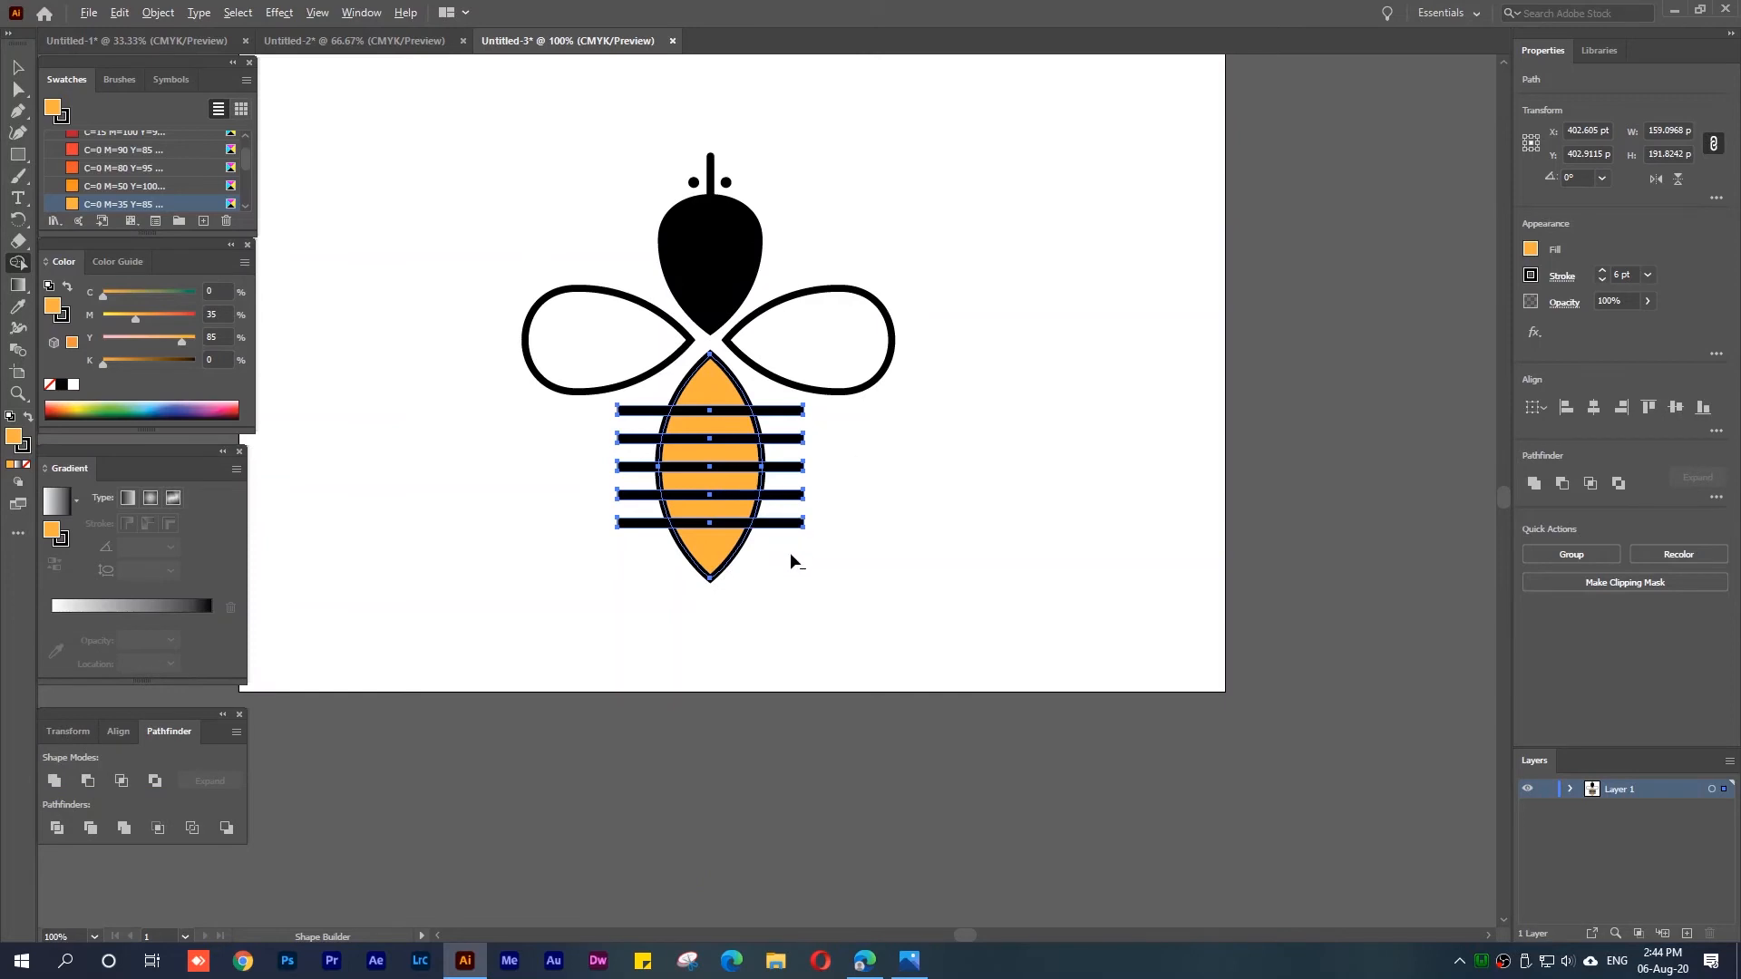
drag(778, 475, 782, 404)
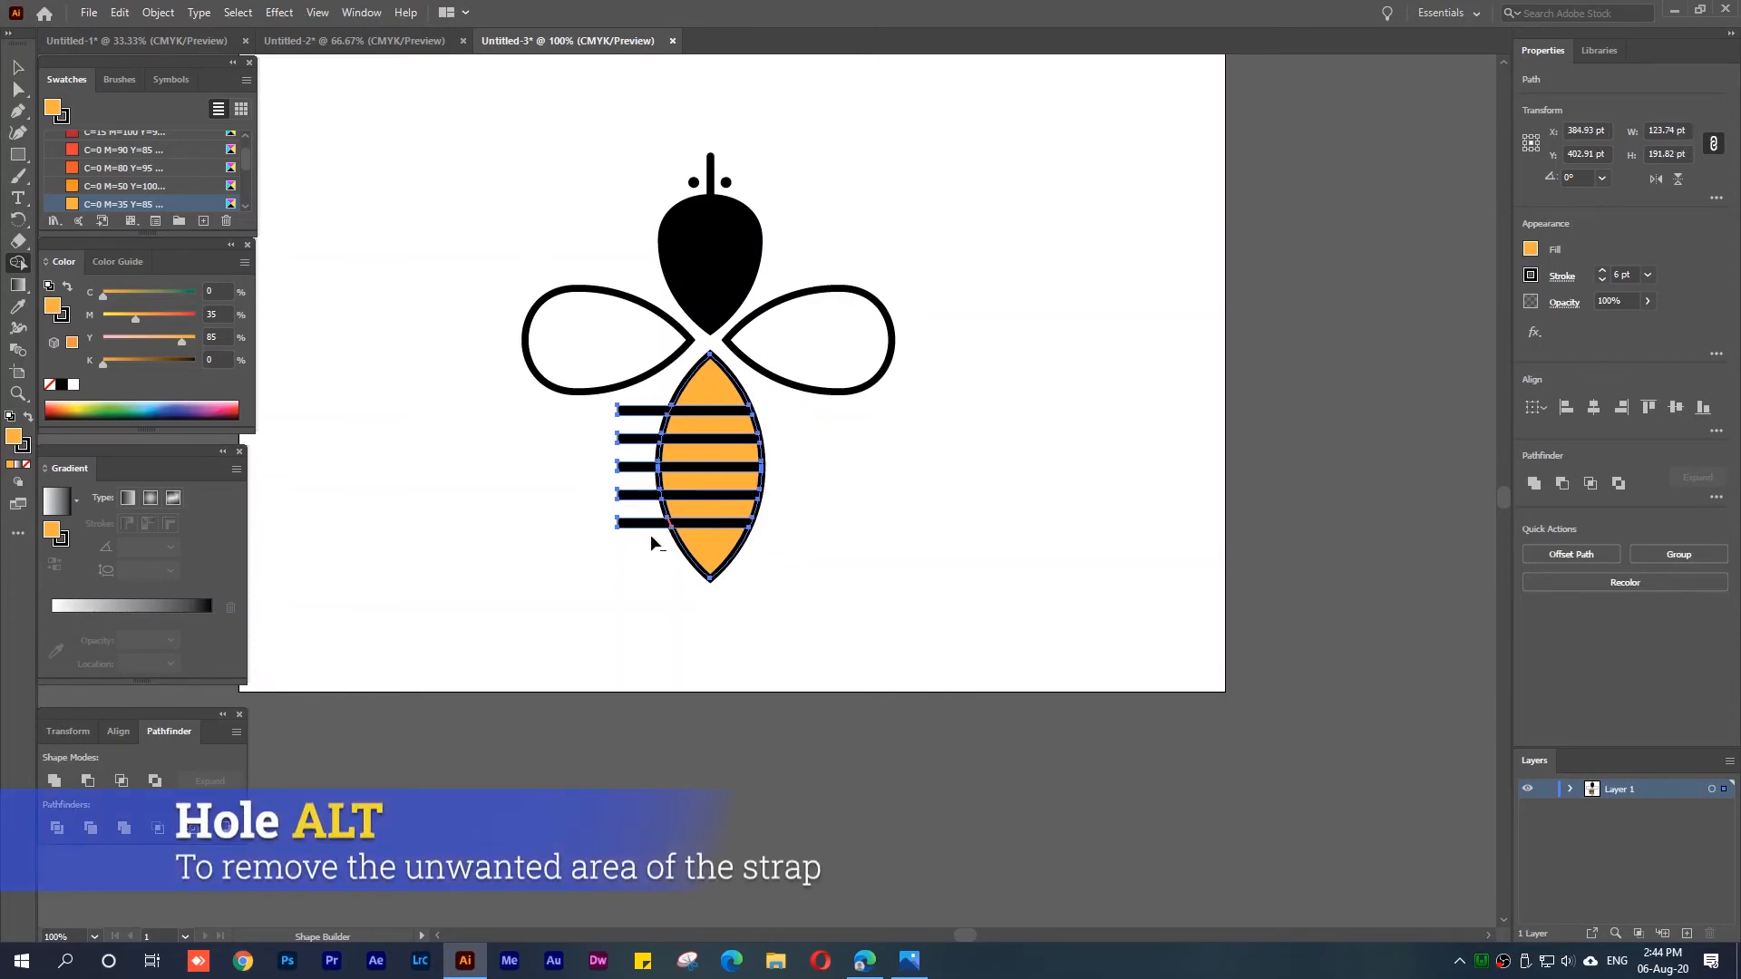
drag(632, 498, 633, 404)
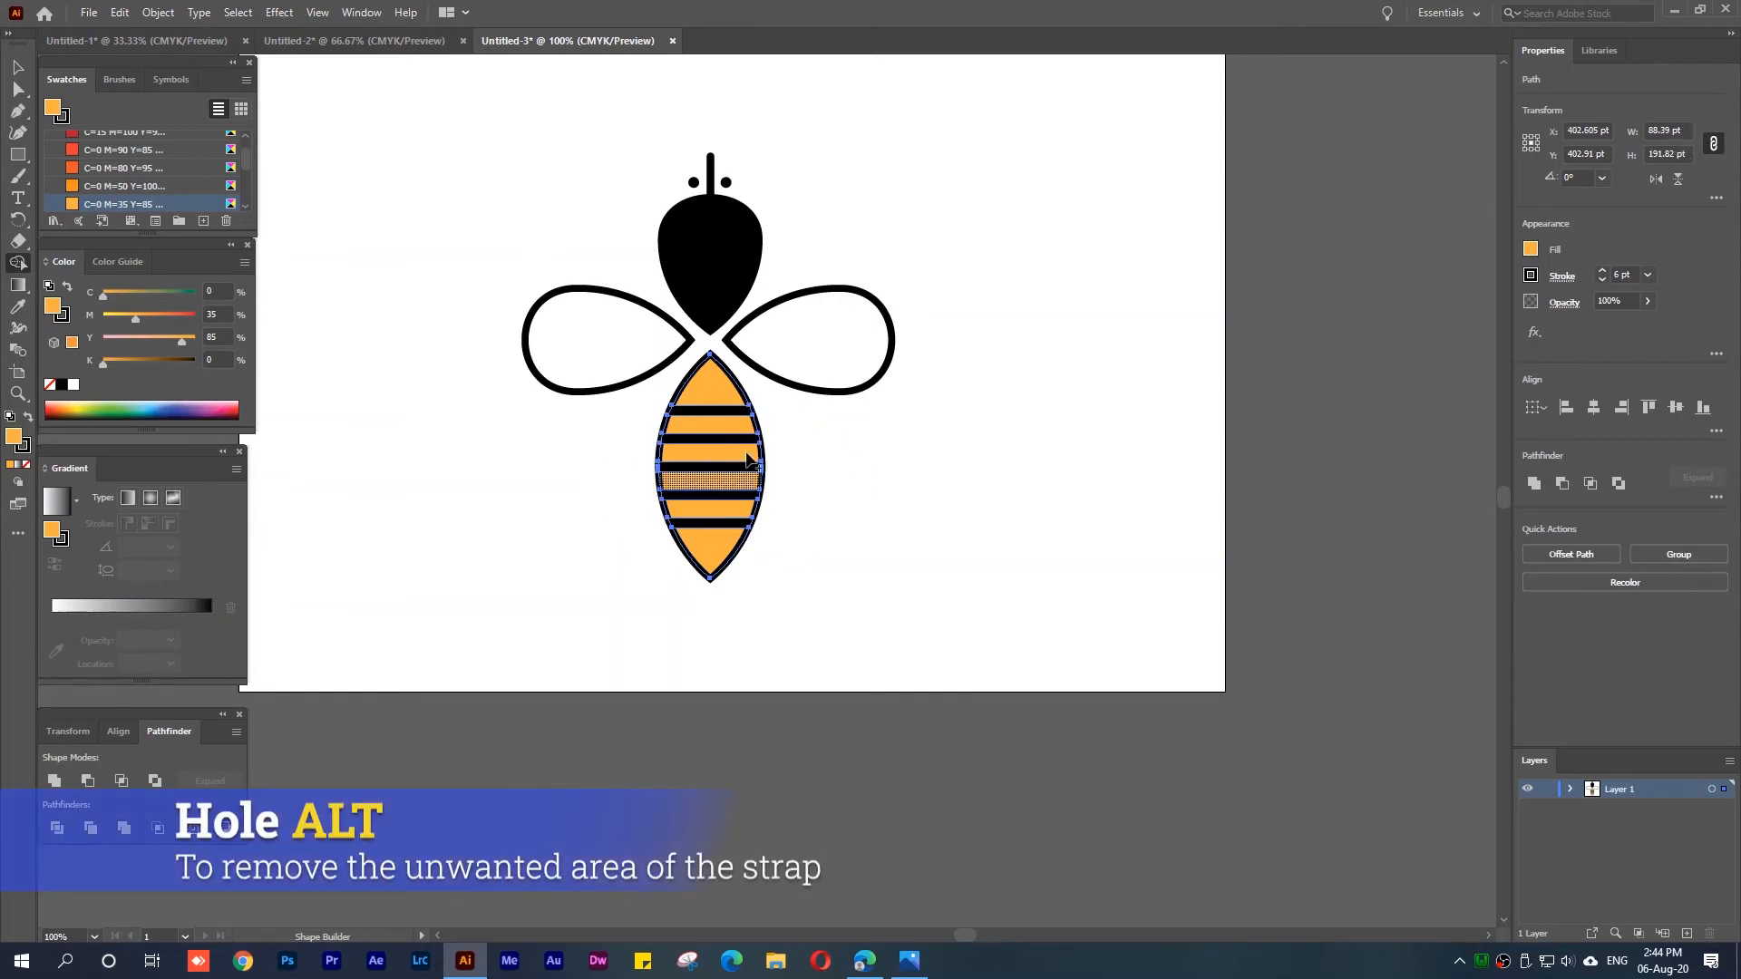
key(v)
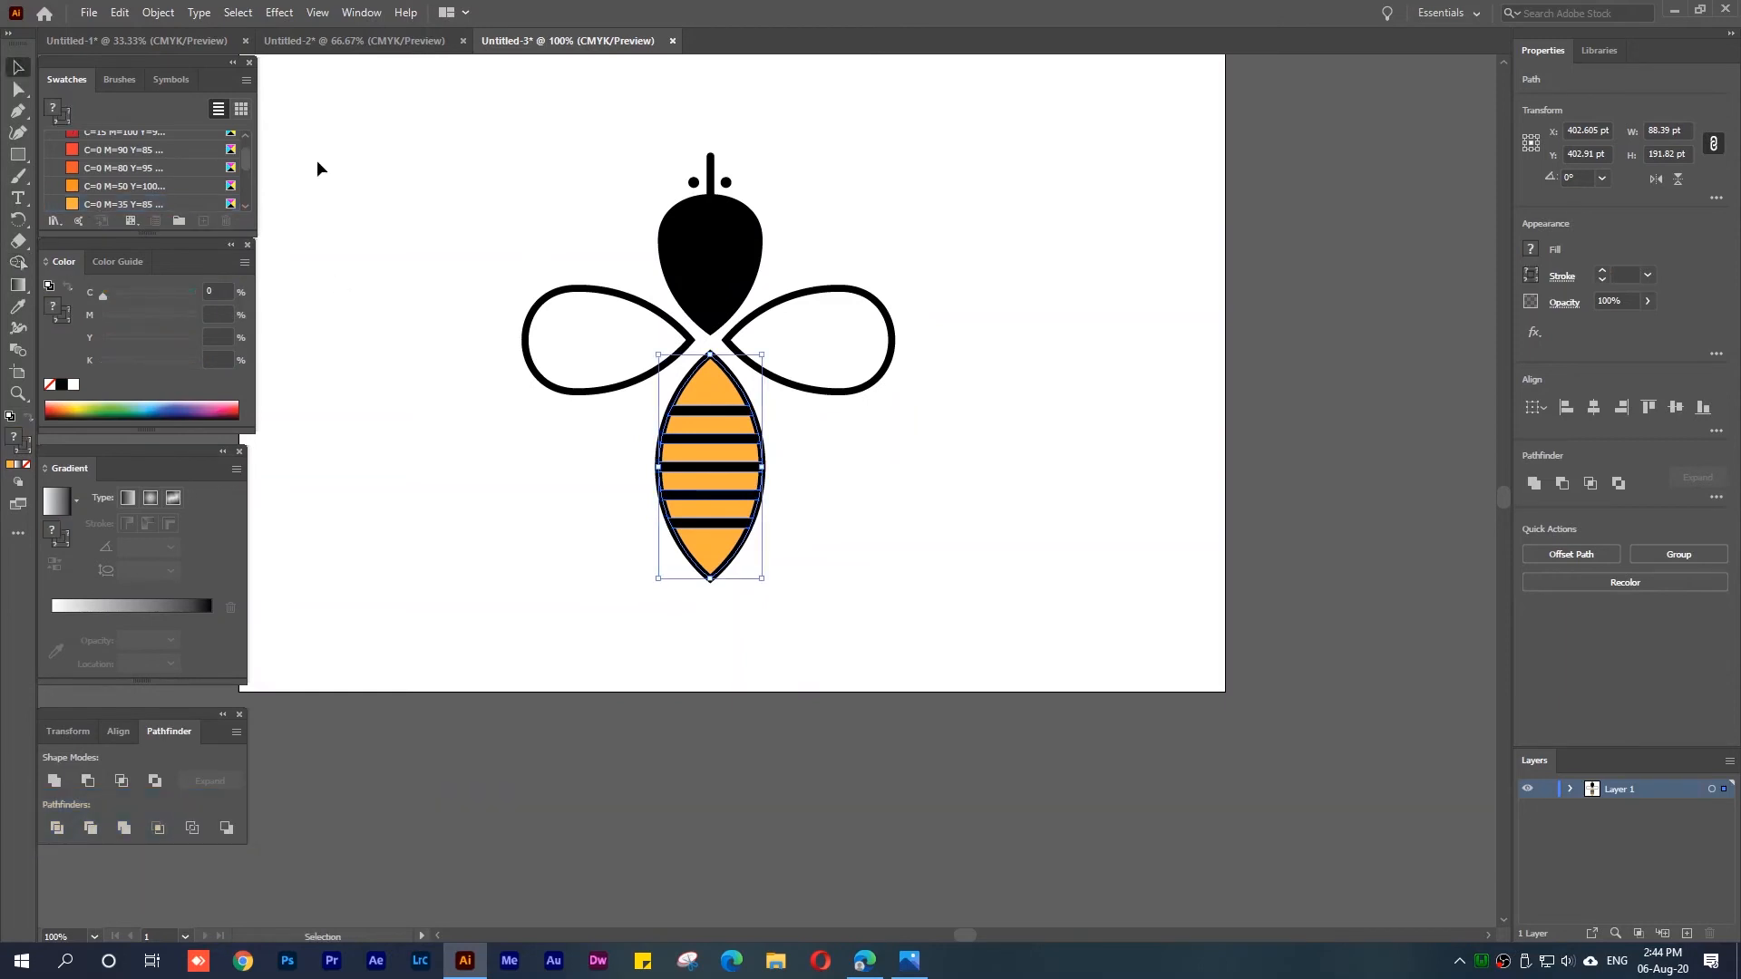
click(317, 161)
Try to shorten the right wing to about 123 pt wide
click(872, 379)
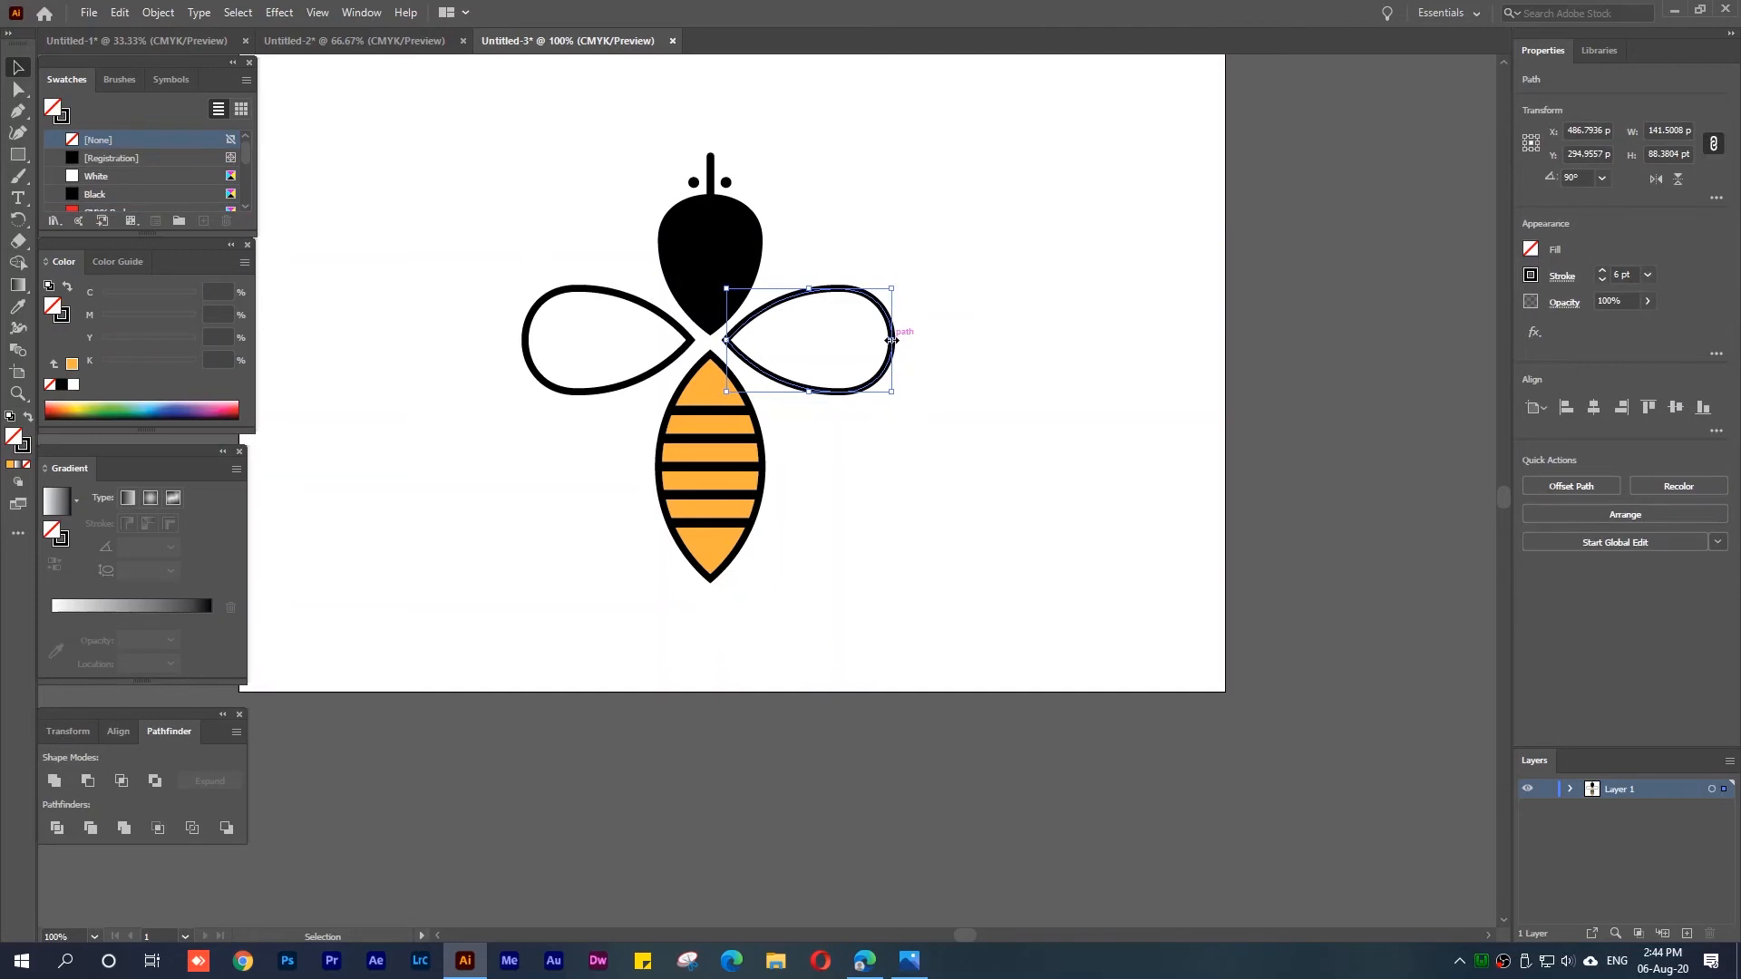
drag(892, 340, 871, 341)
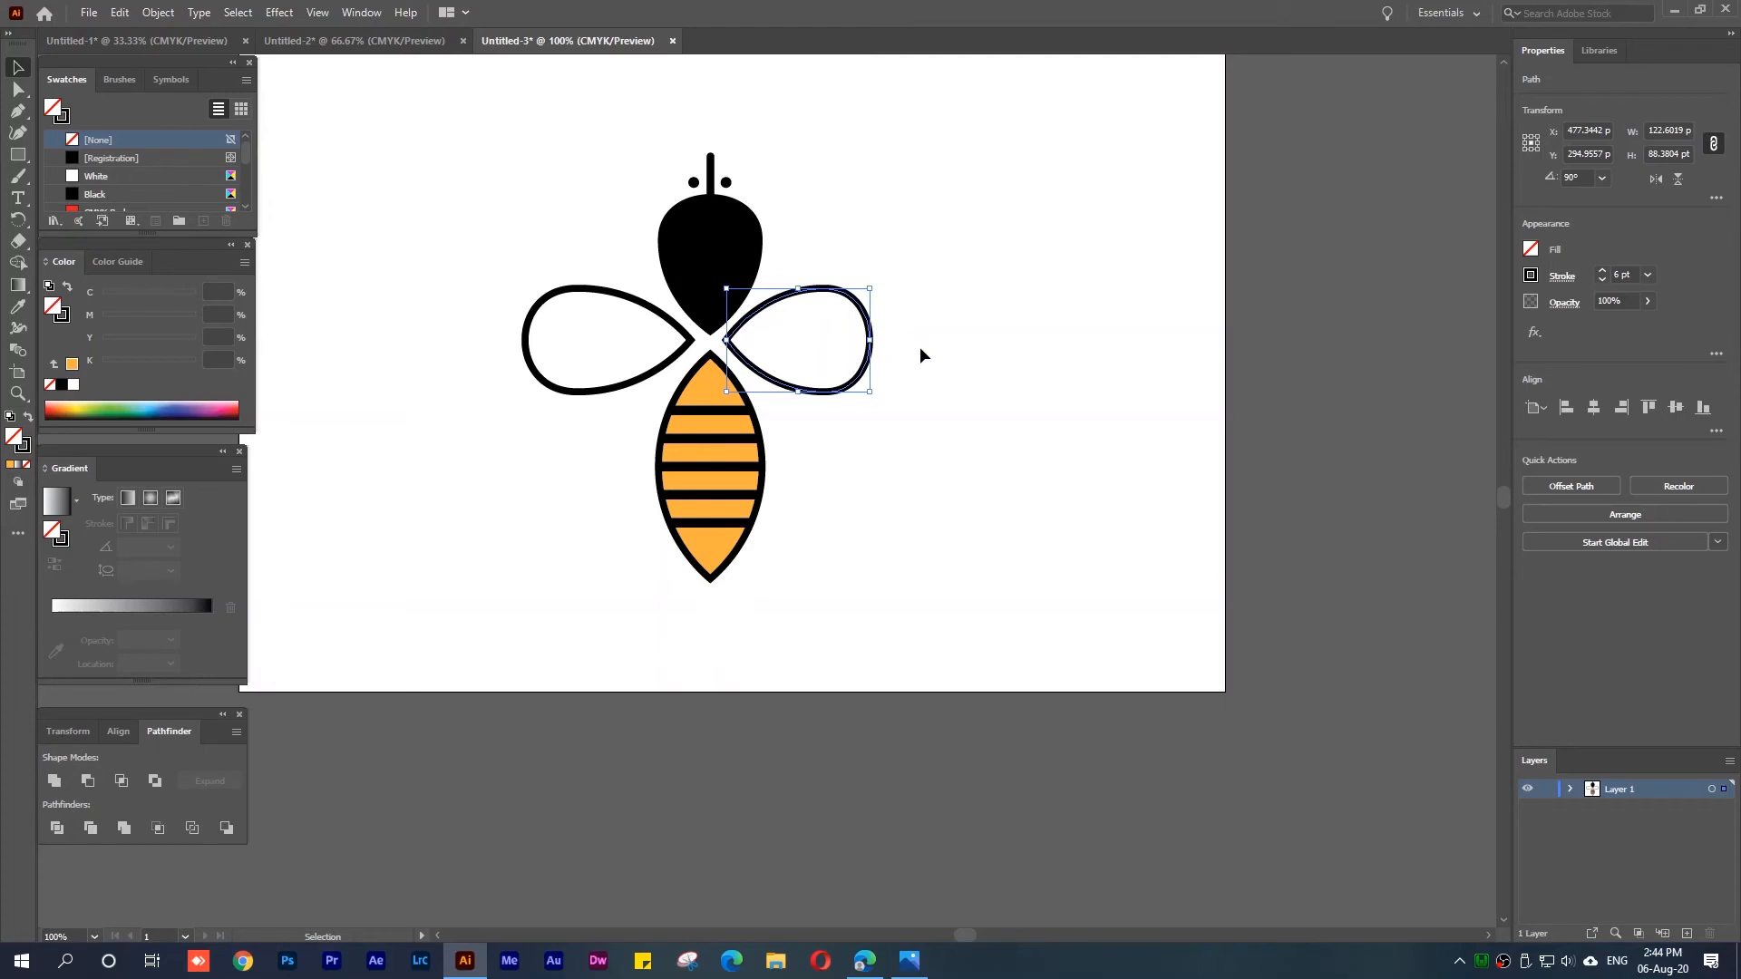
key(a)
key(ctrl+z)
key(v)
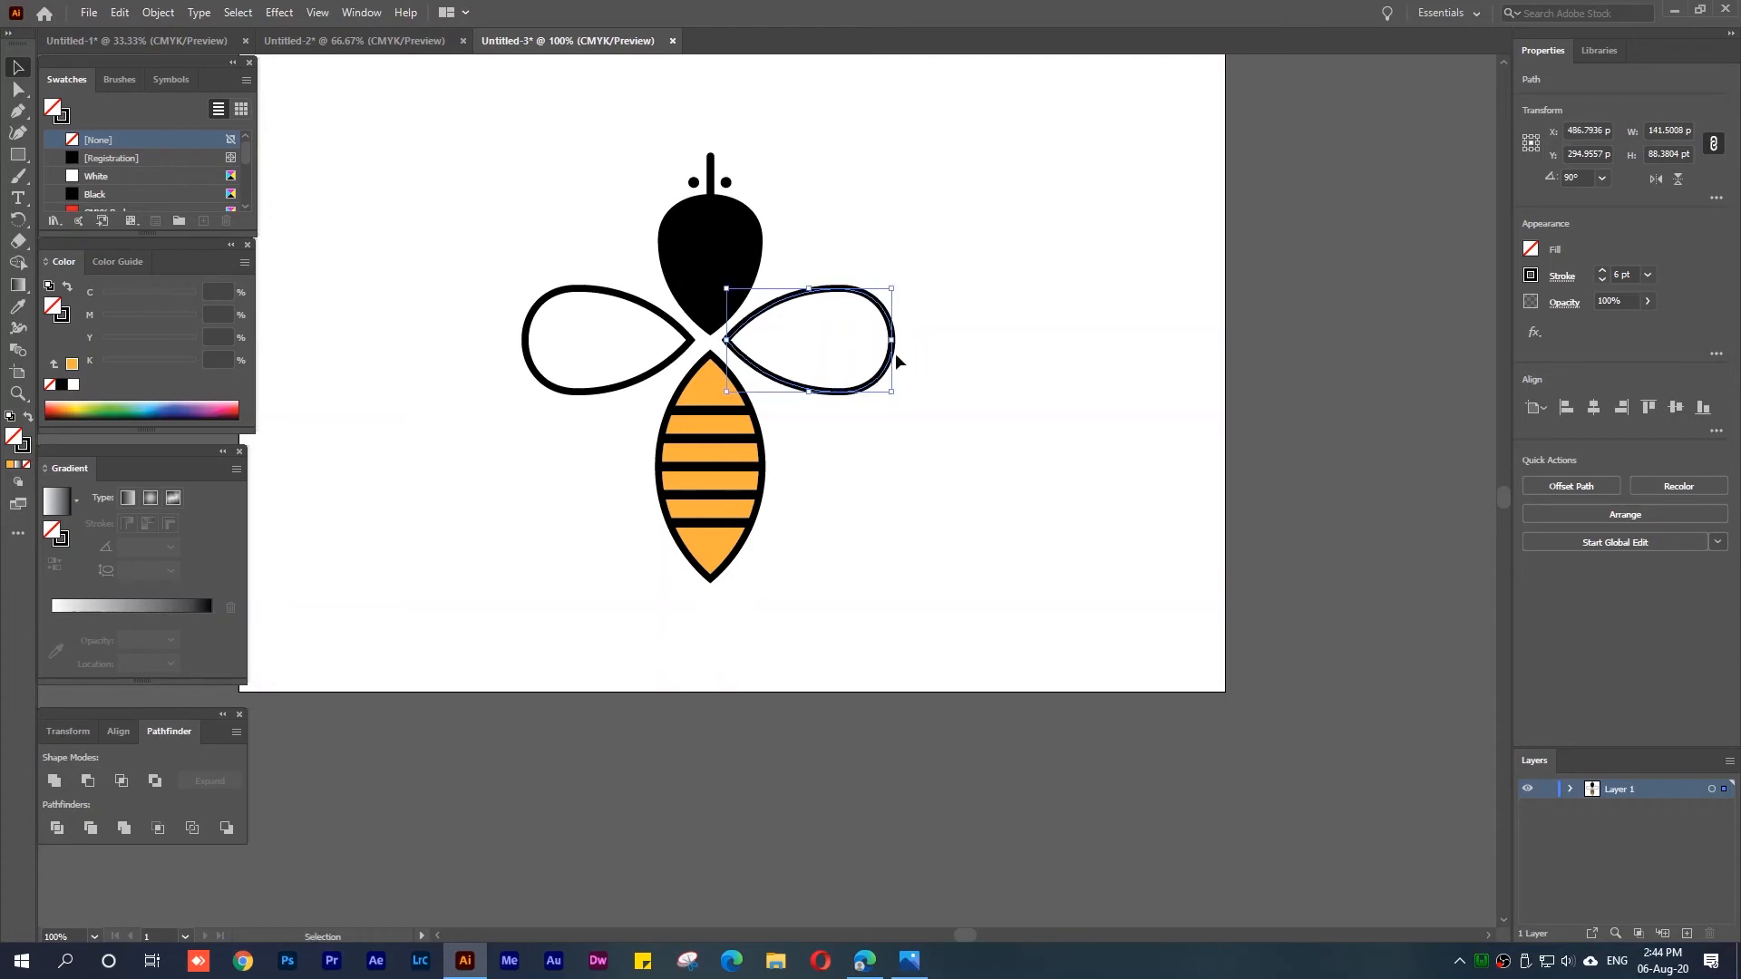
Shorten the black head from its top to about 99 pt high, and move the bar and two dots down 15 pt to meet it
click(715, 268)
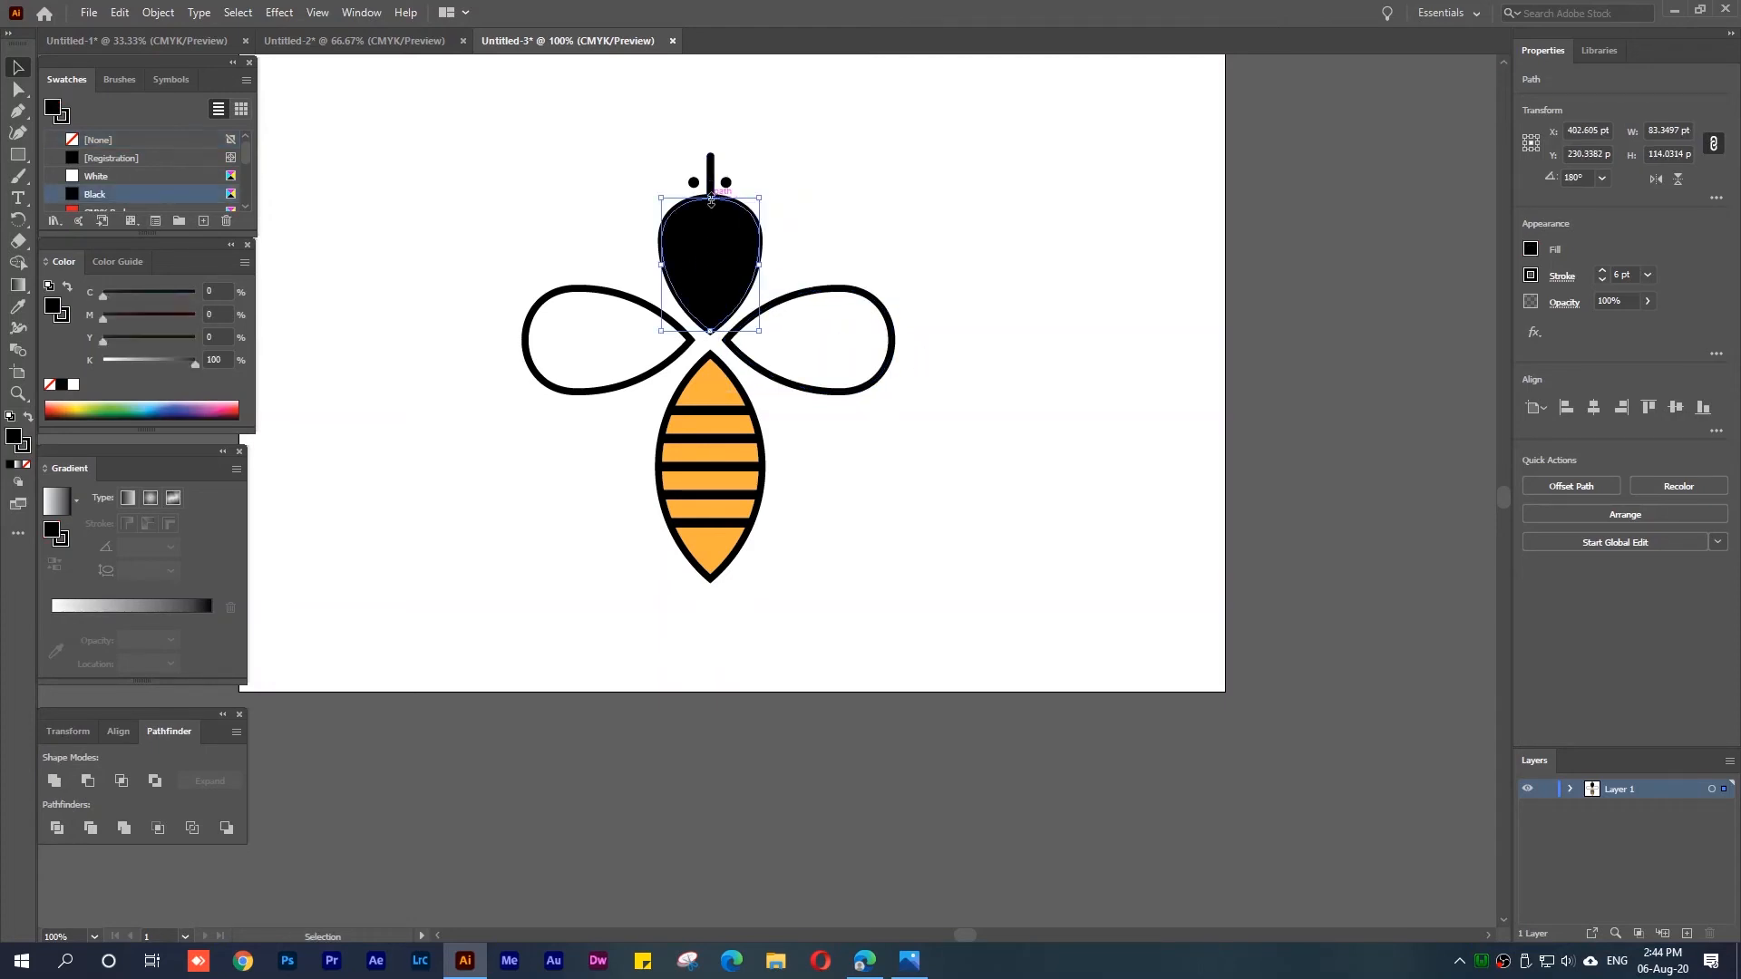
drag(710, 205, 747, 192)
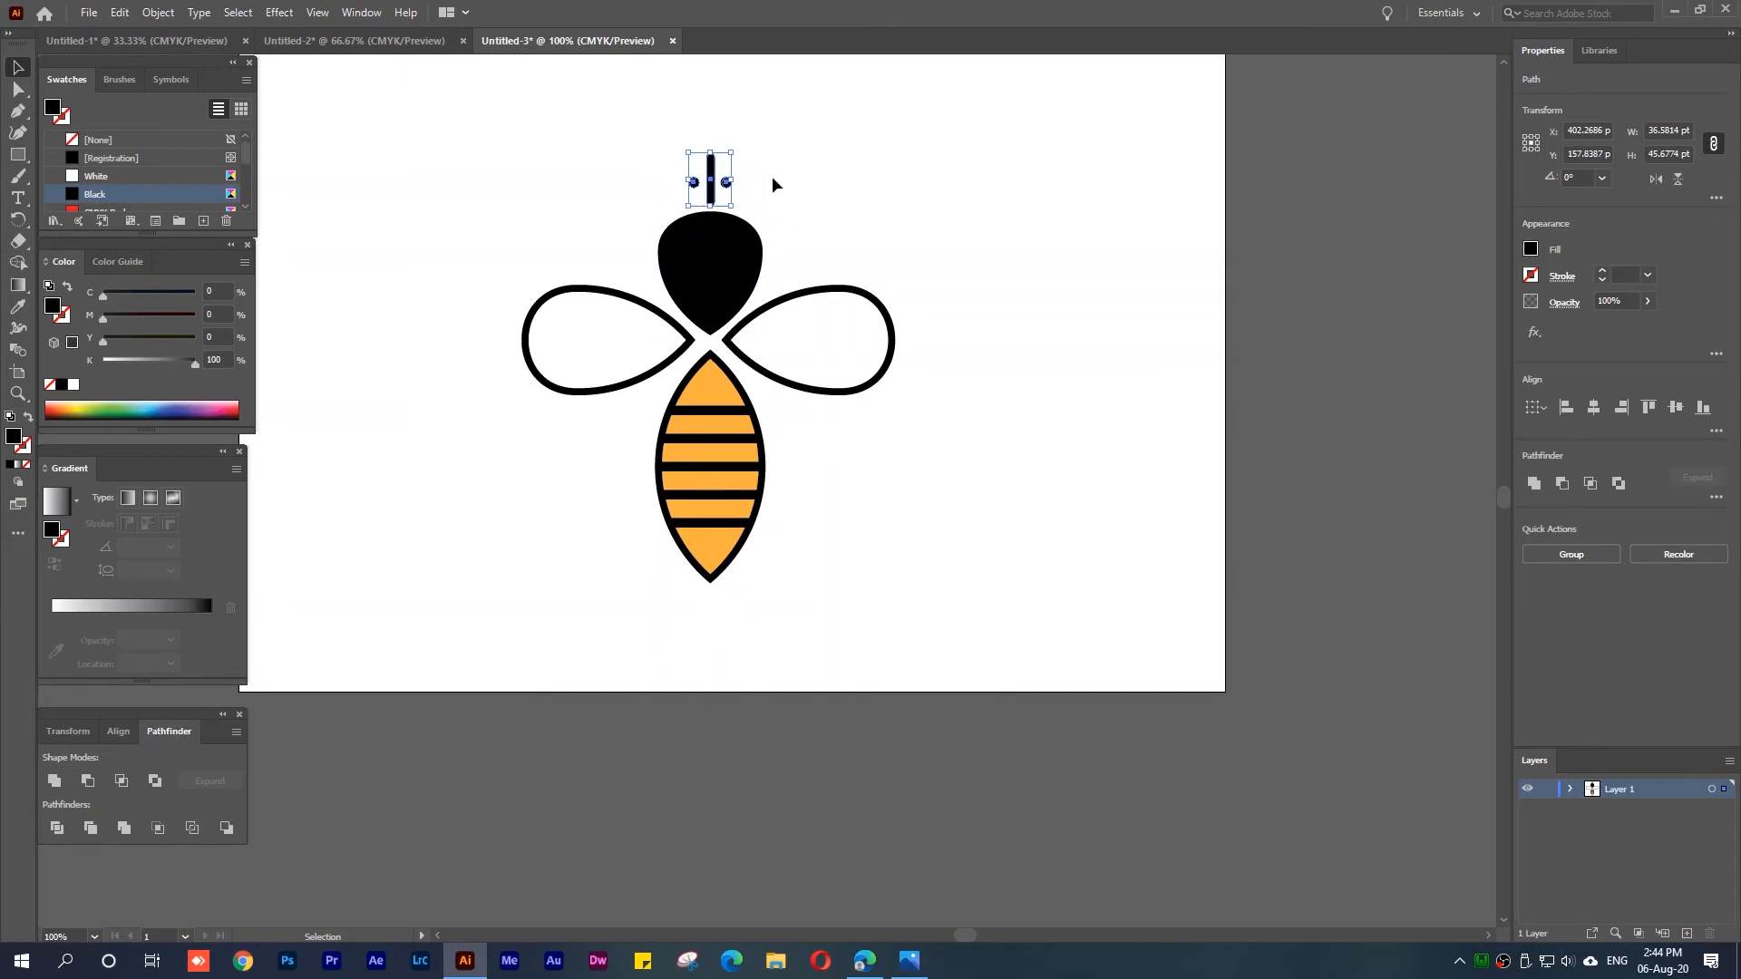
key(Down)
key(Down)
key(Down)
key(Down)
key(Down)
key(Down)
key(Down)
key(Down)
key(Down)
key(Down)
key(Down)
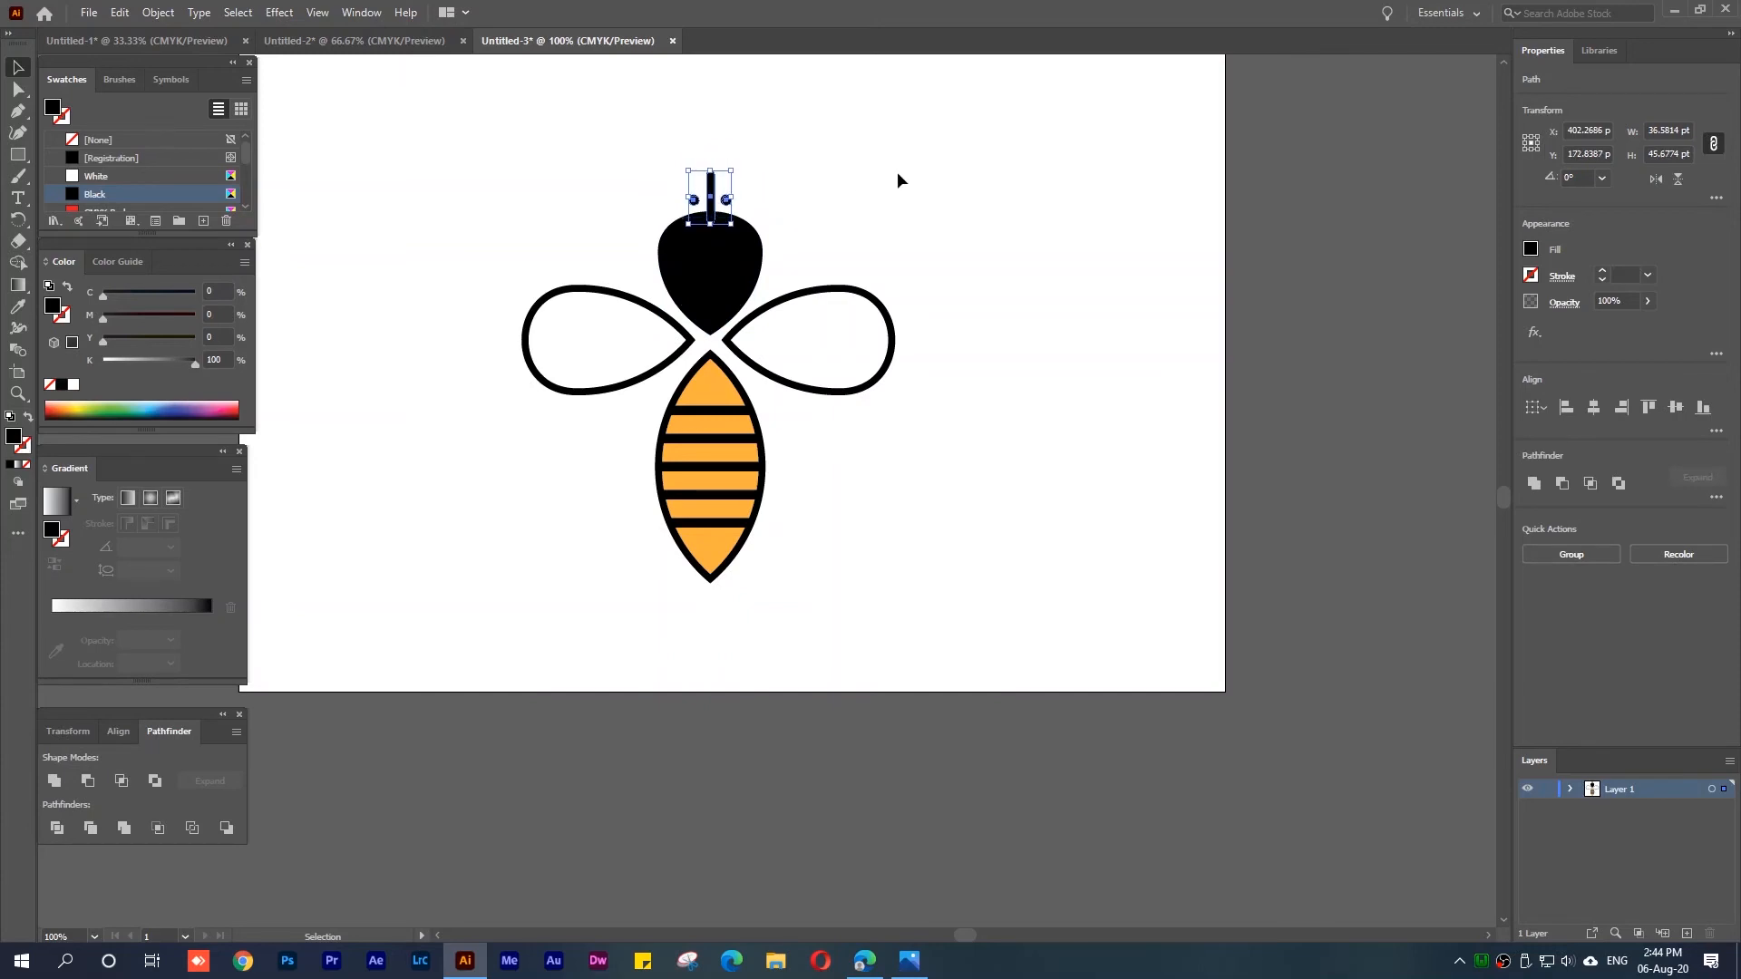
click(896, 172)
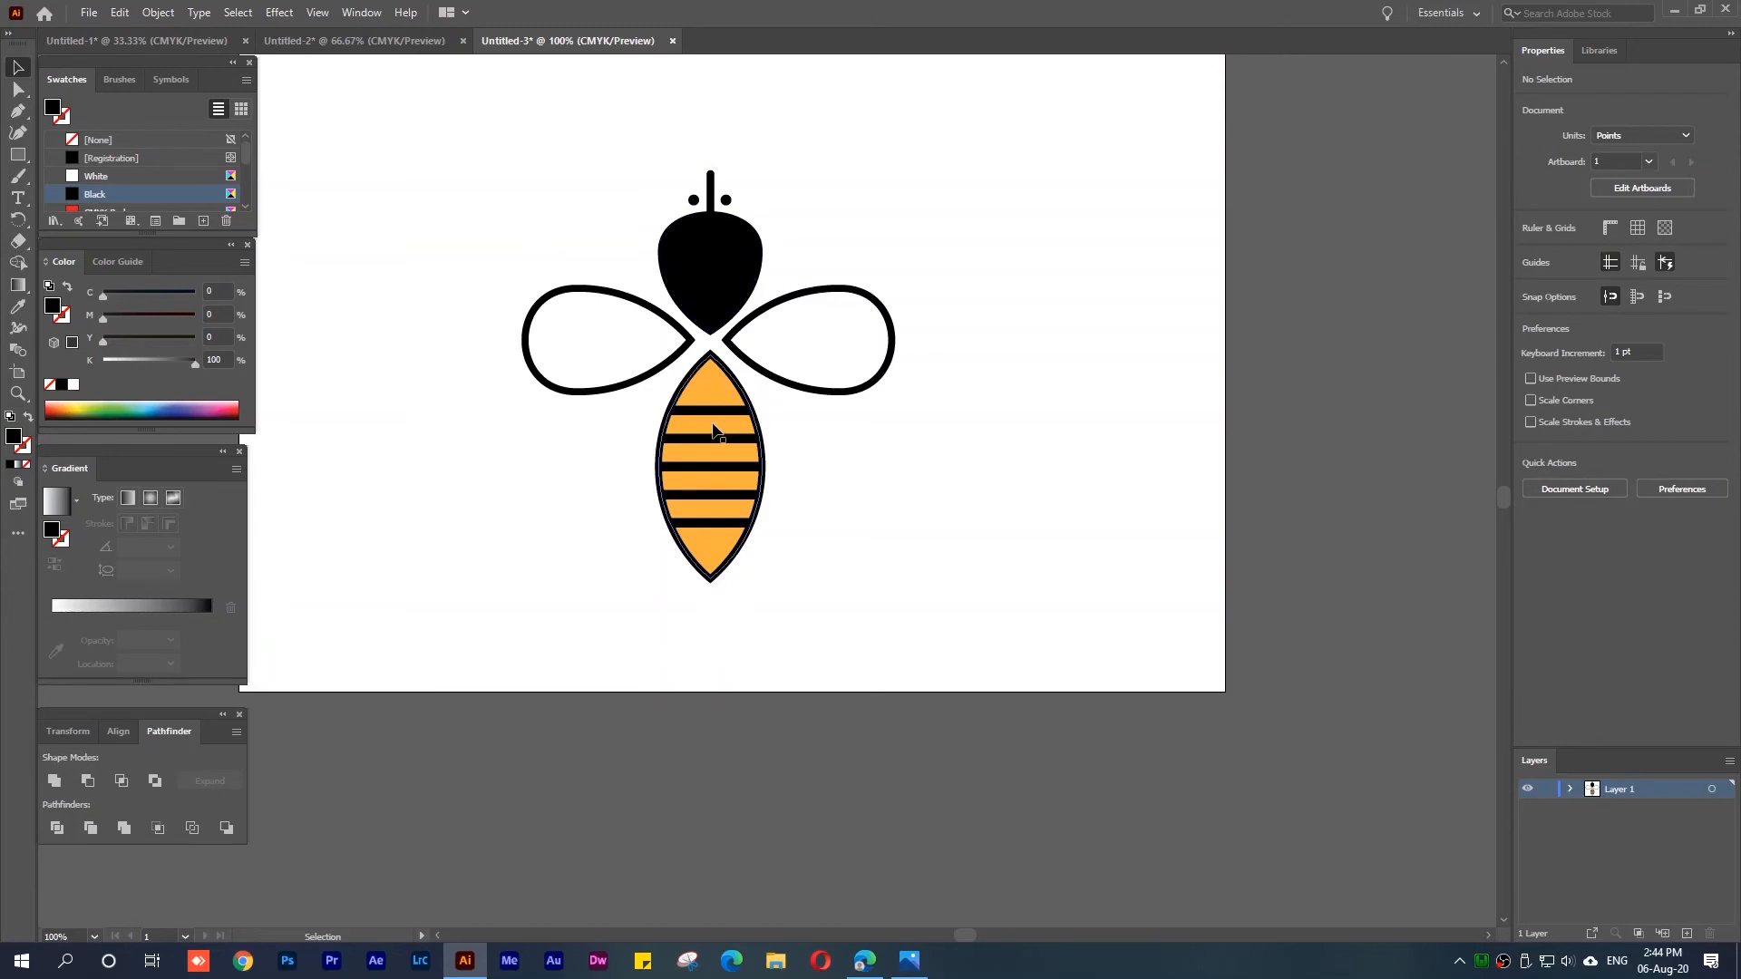
Group the orange body with its stripes
drag(788, 635, 627, 397)
key(a)
key(ctrl+g)
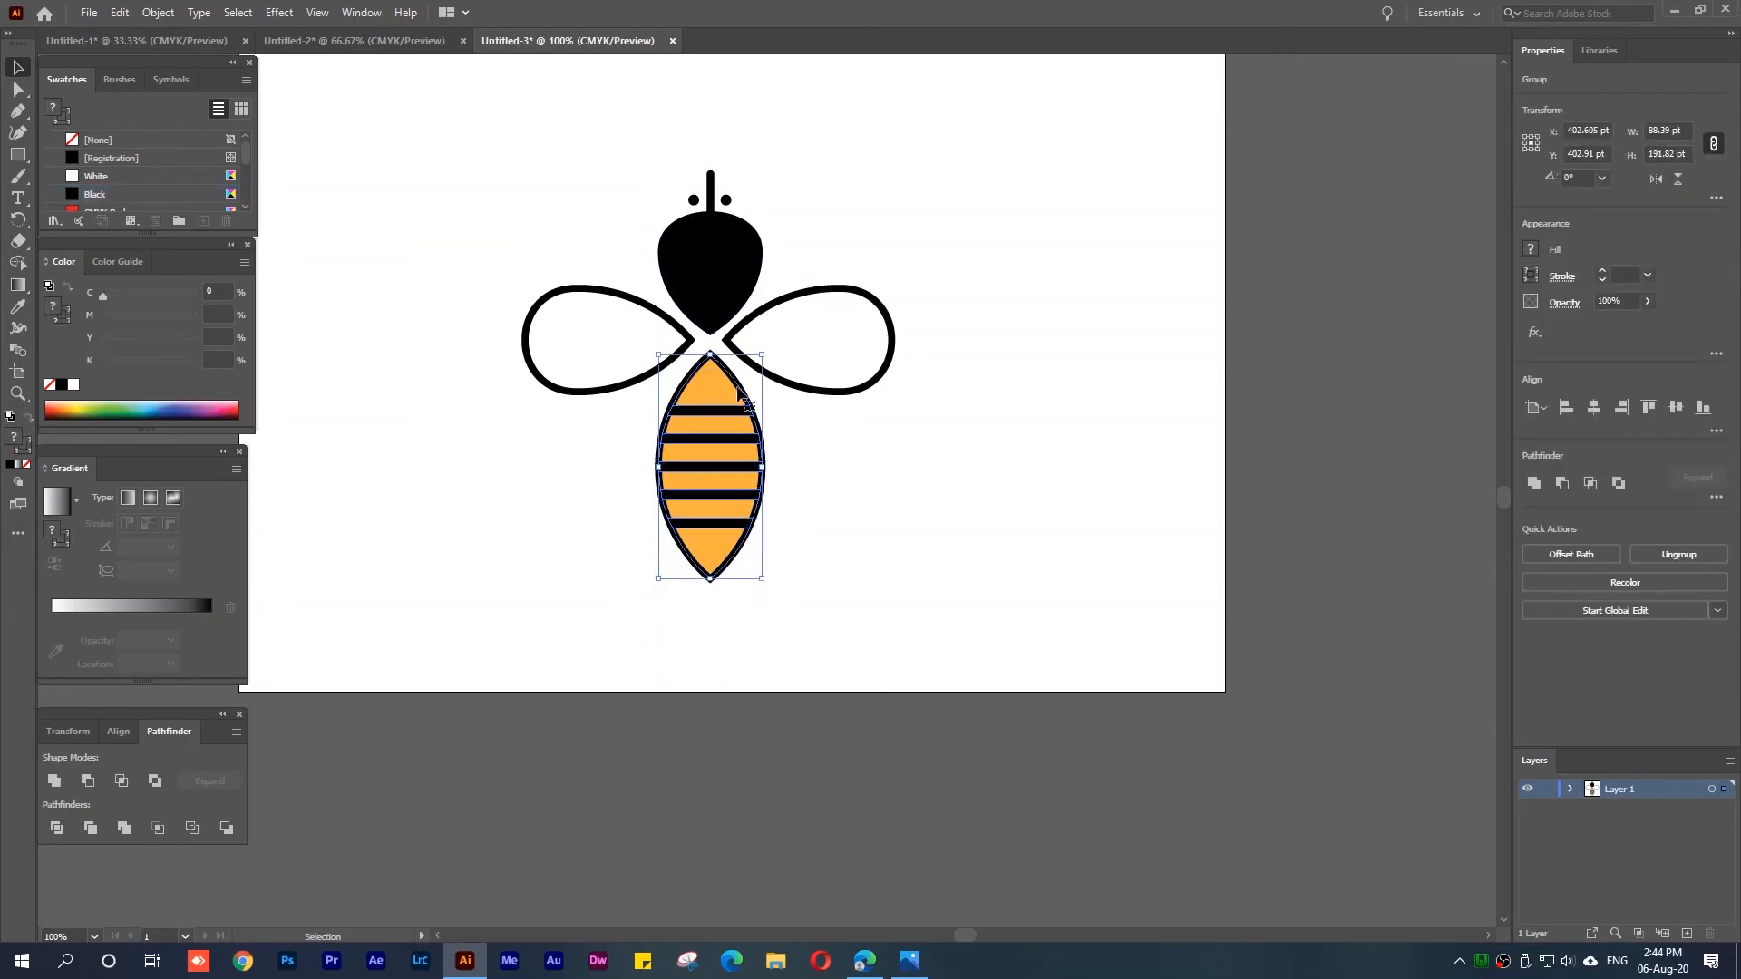
Move the striped body group up about 3.5 pt, closer to the wings and head
key(v)
drag(716, 410, 717, 399)
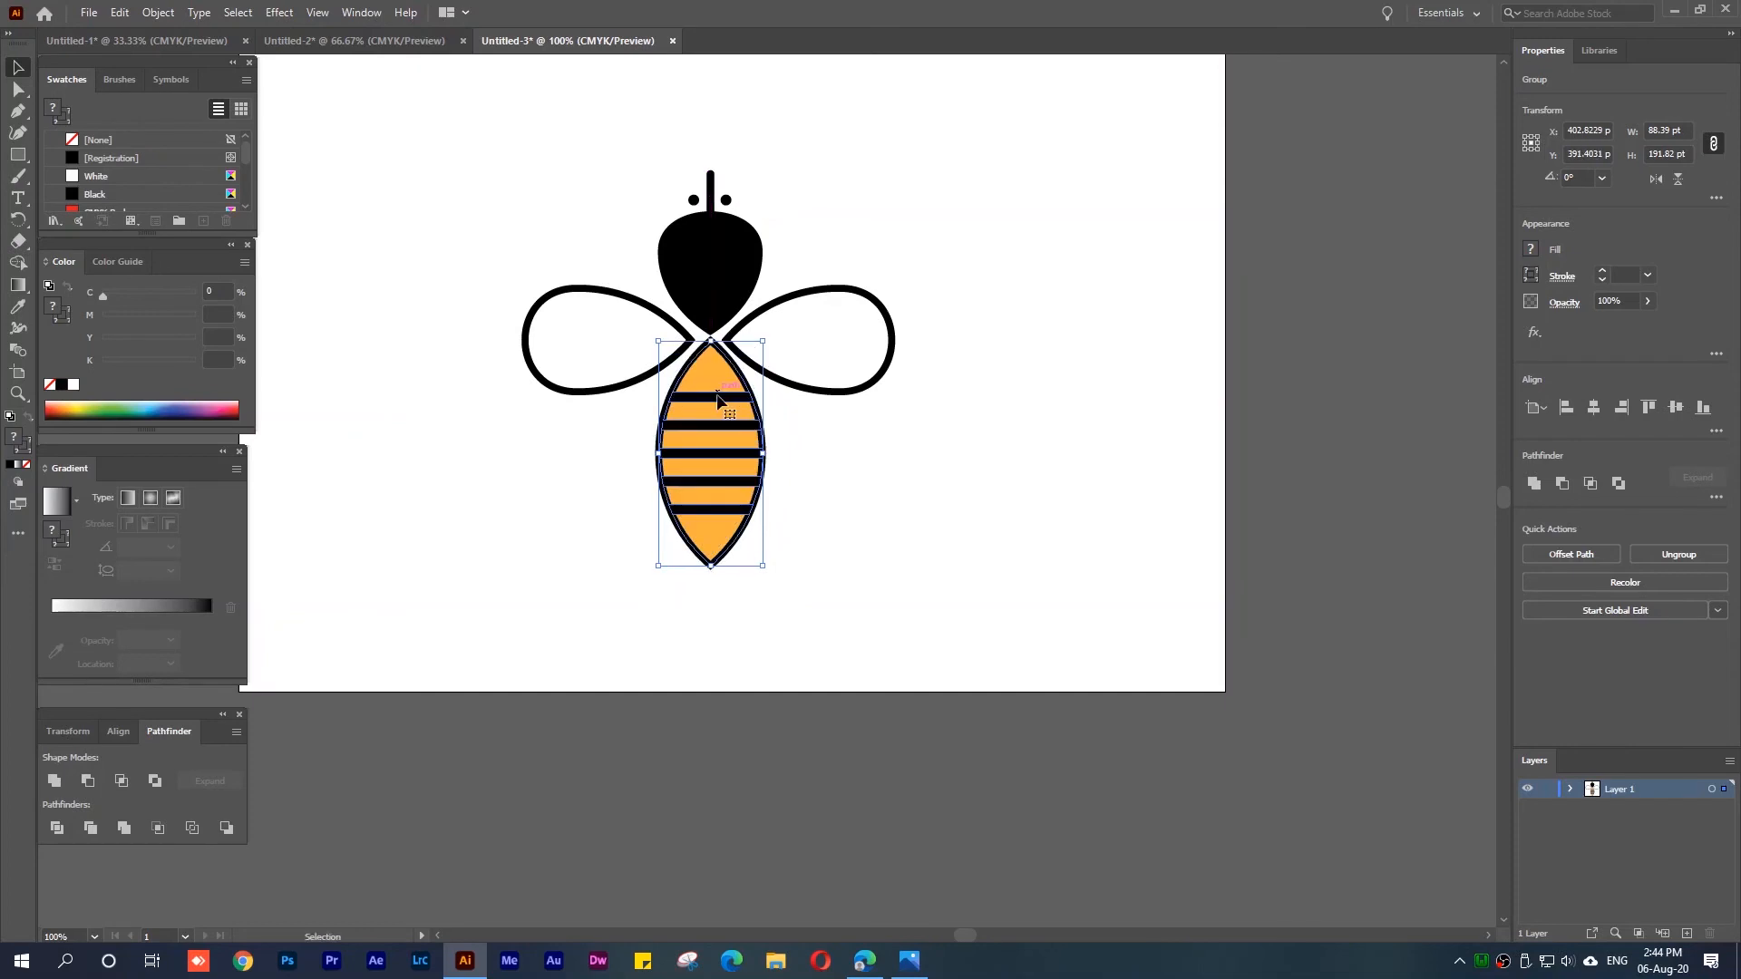
key(Down)
key(Down)
key(Down)
key(Down)
key(Down)
key(Down)
key(Down)
key(Down)
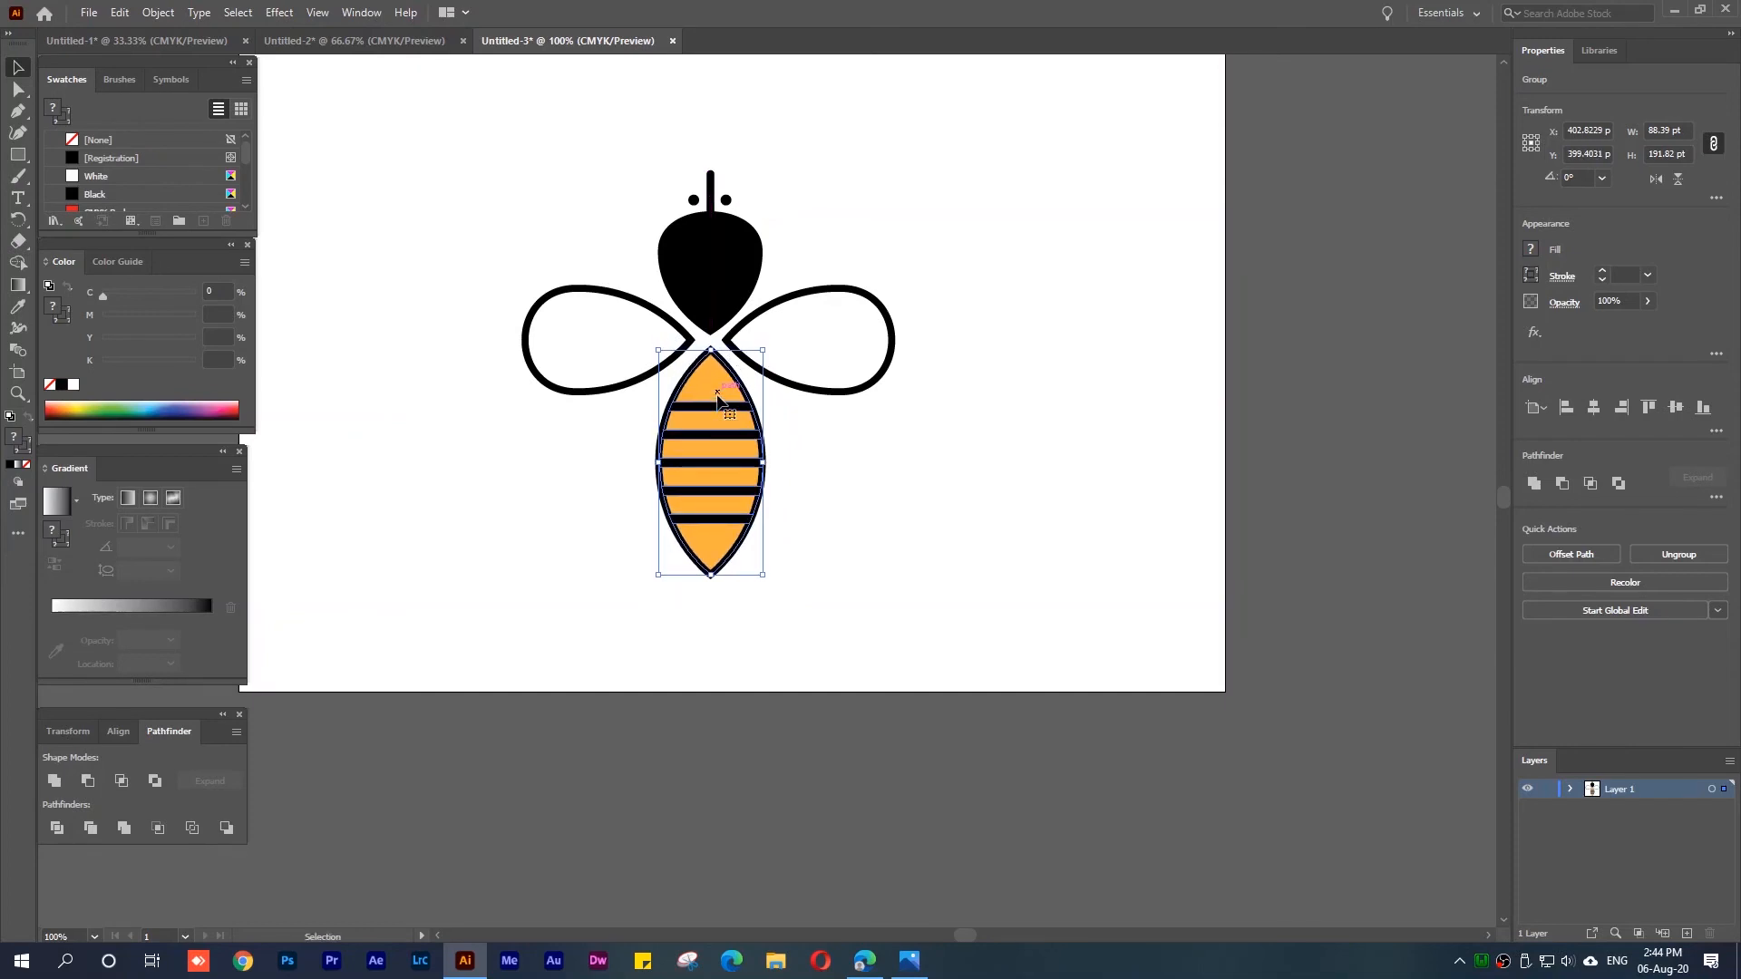
click(919, 481)
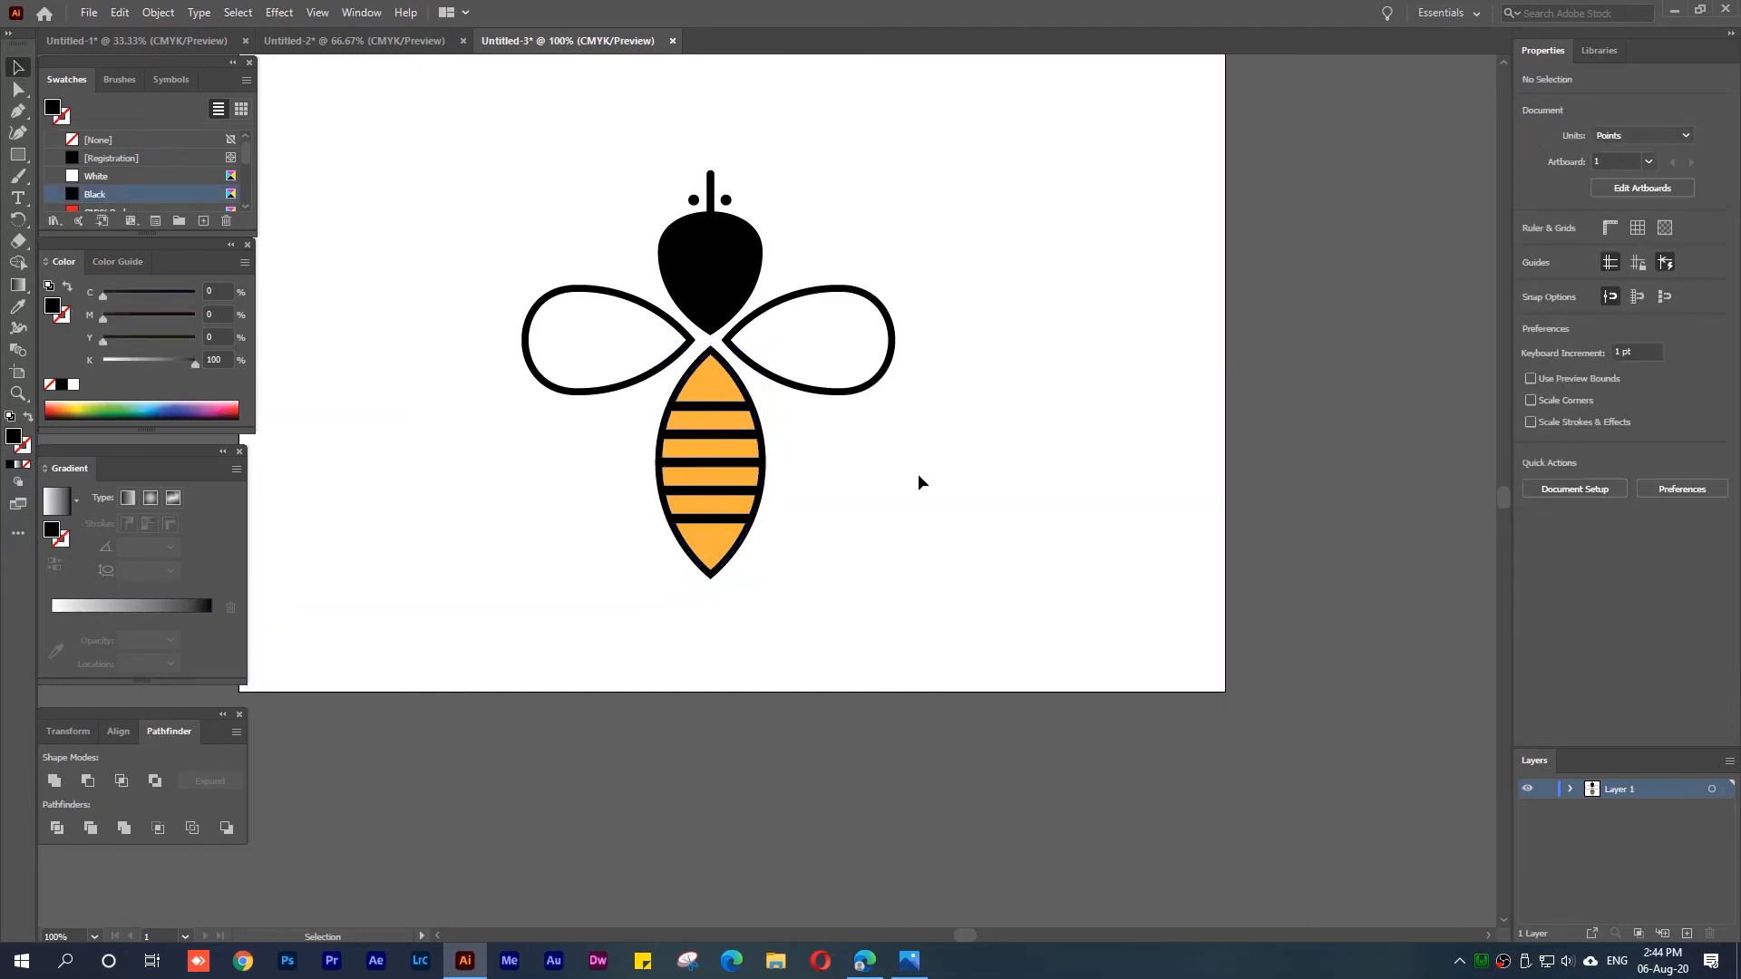
Move the head, bar and two dots up 4 pt together, away from the wings
click(720, 304)
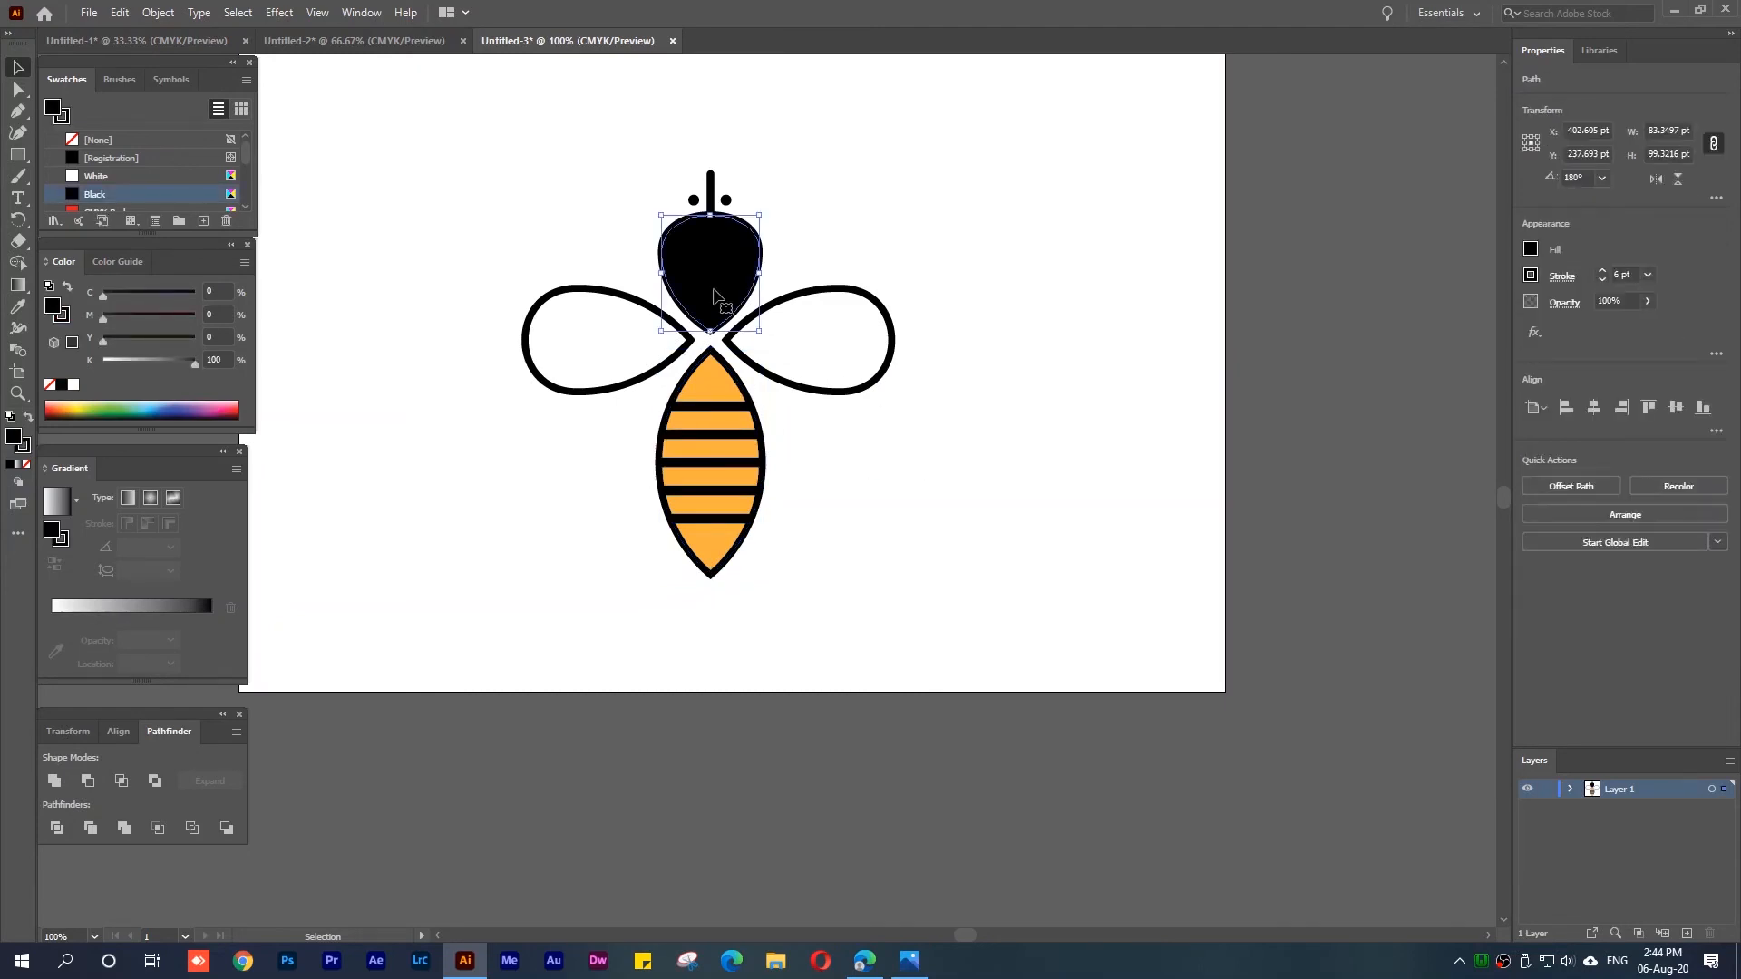
drag(643, 167, 761, 243)
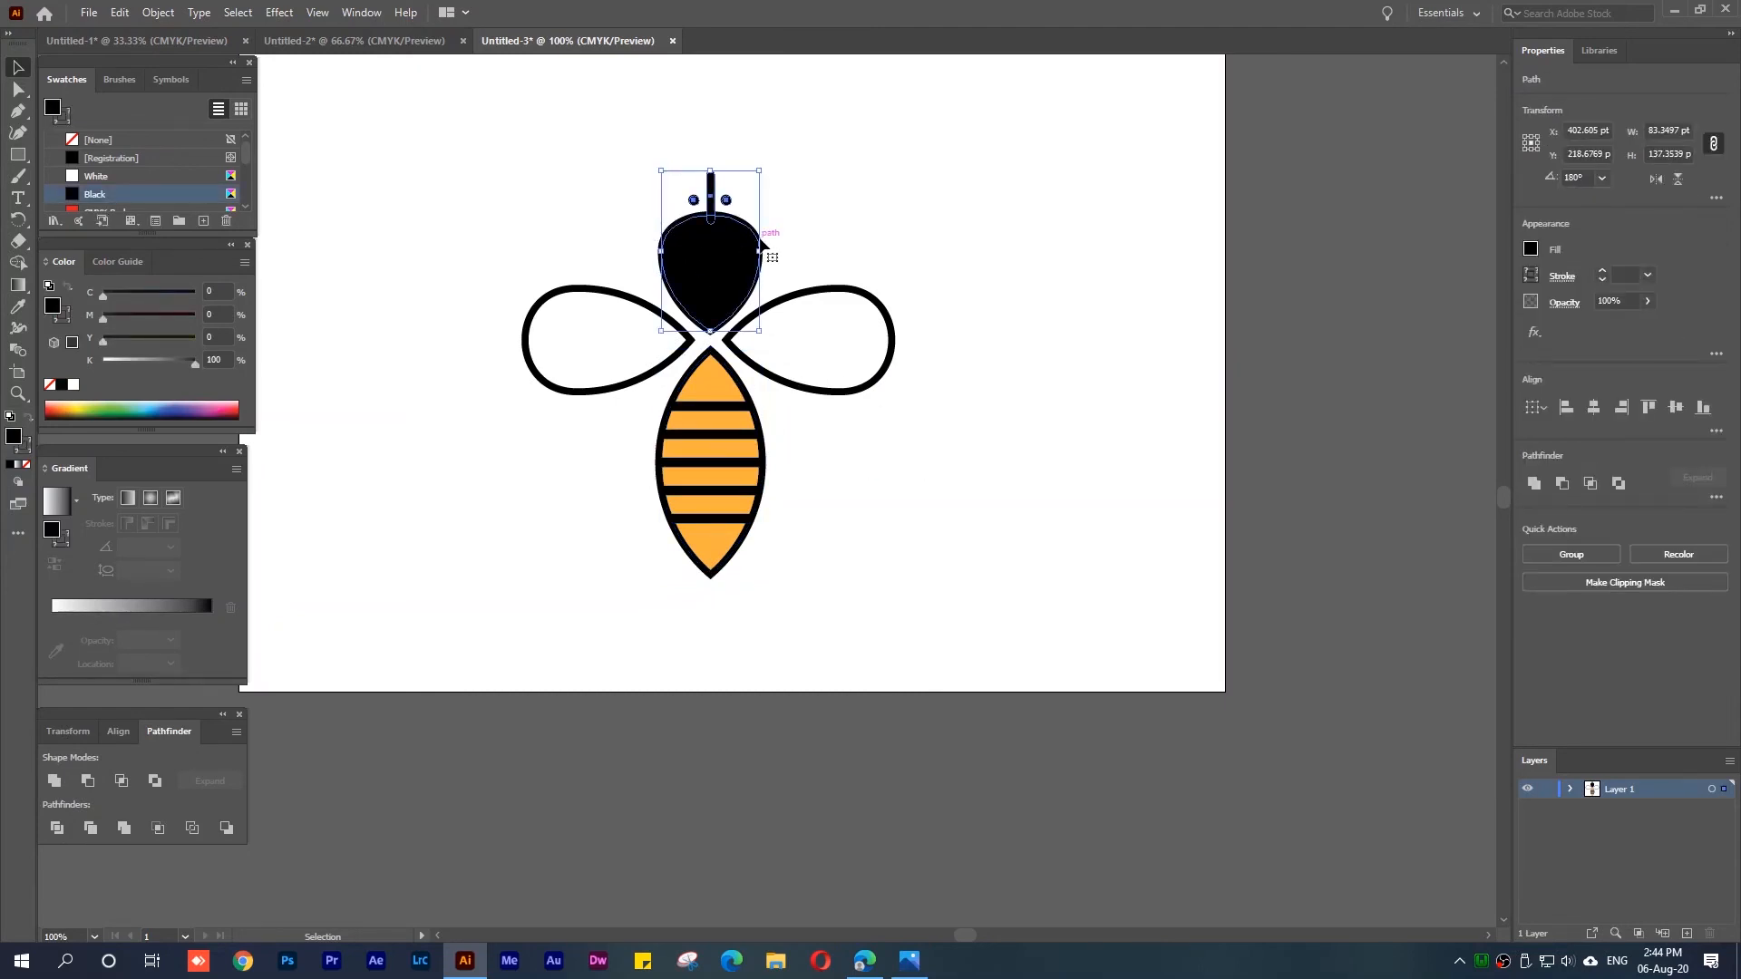
key(Up)
key(Up)
key(Up)
key(Up)
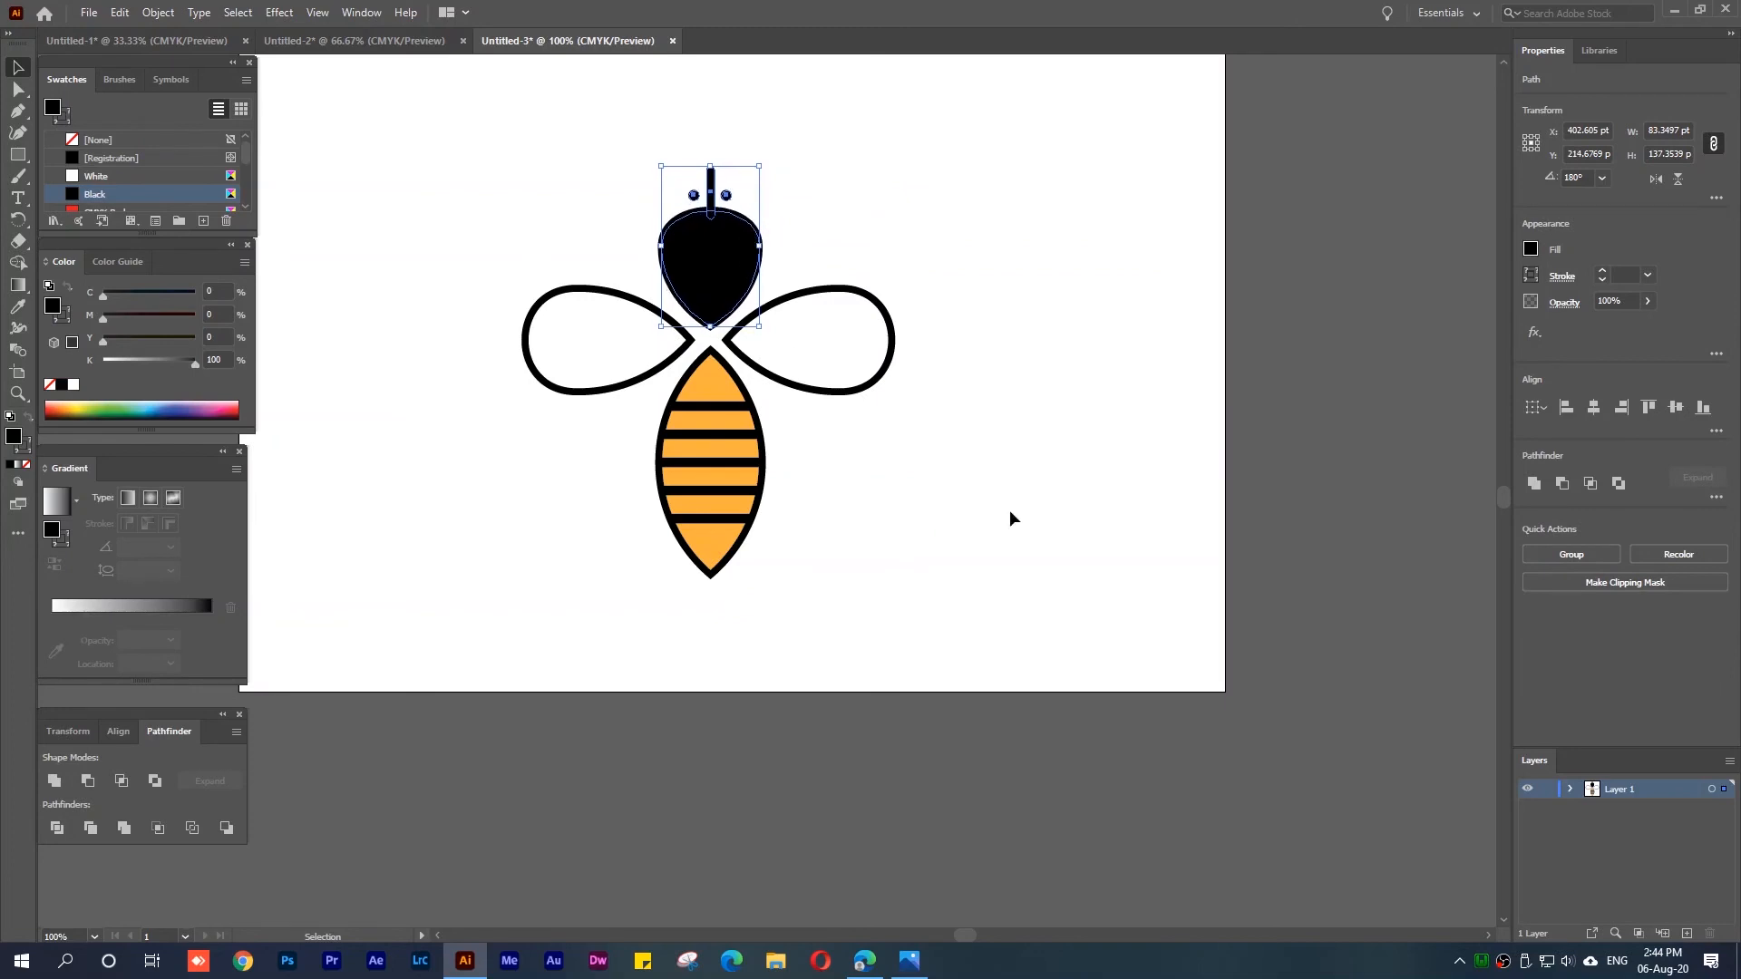
click(1009, 509)
Group all parts of the bee into one object
drag(436, 144, 946, 596)
key(a)
key(ctrl+g)
key(v)
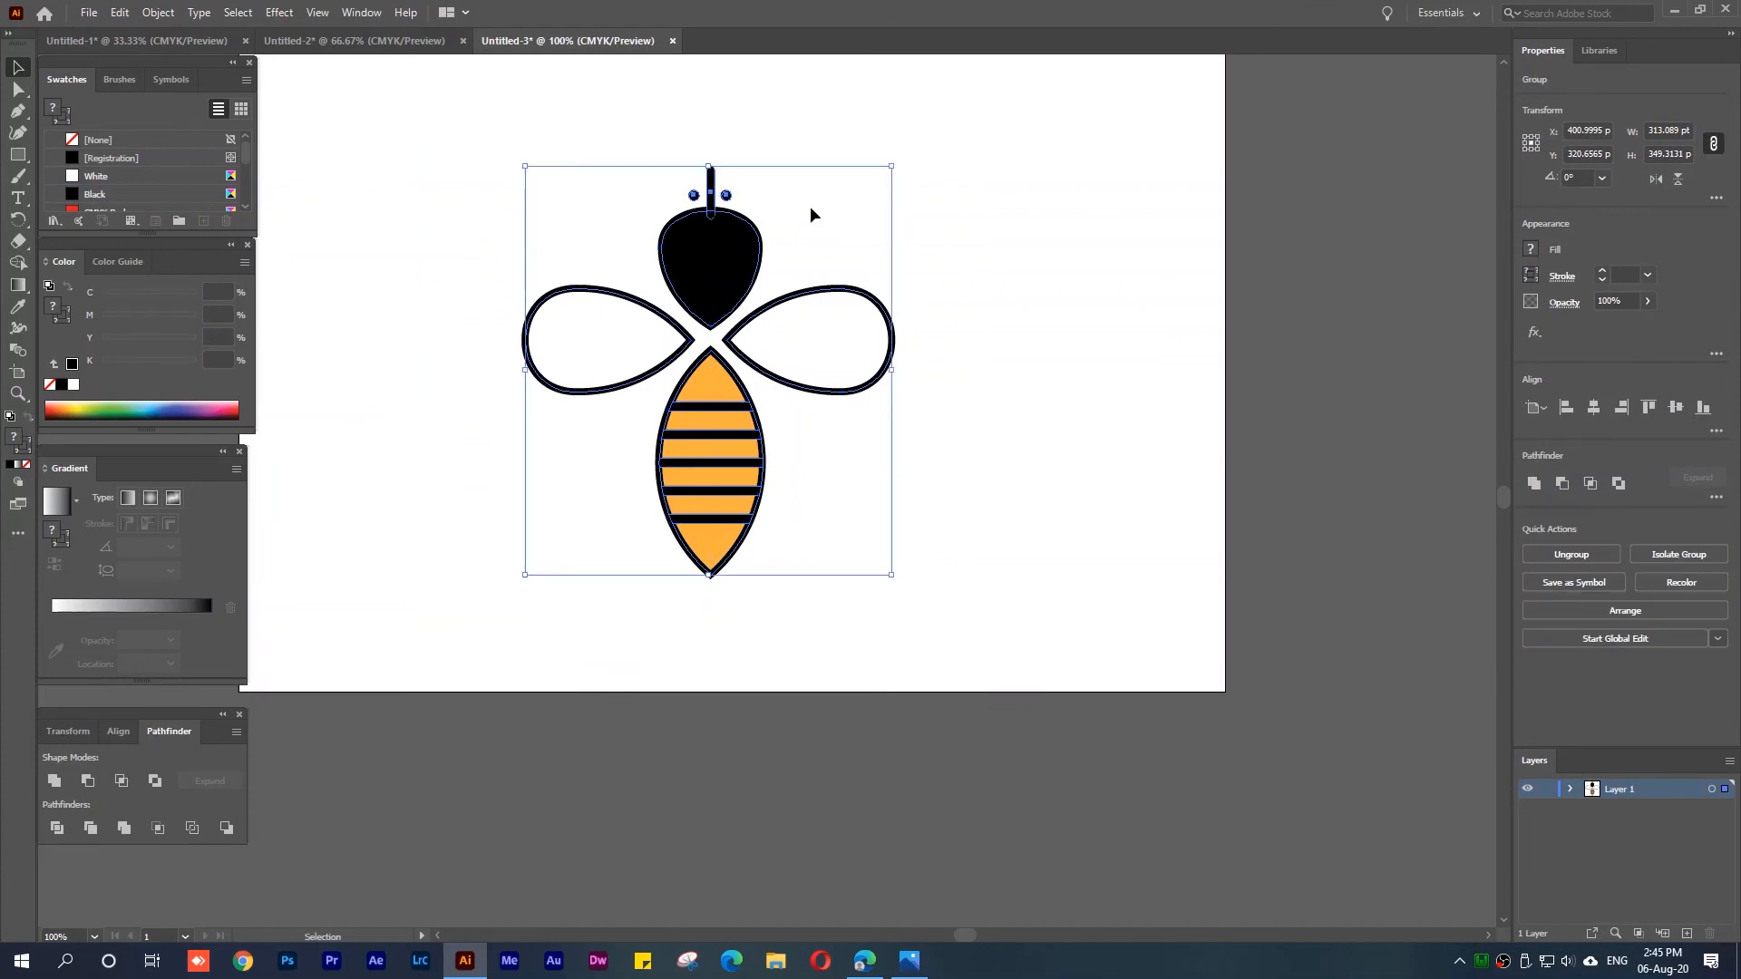
Scale the bee group down proportionally to about 172 by 191 pt and move it higher on the artboard
drag(891, 164, 726, 350)
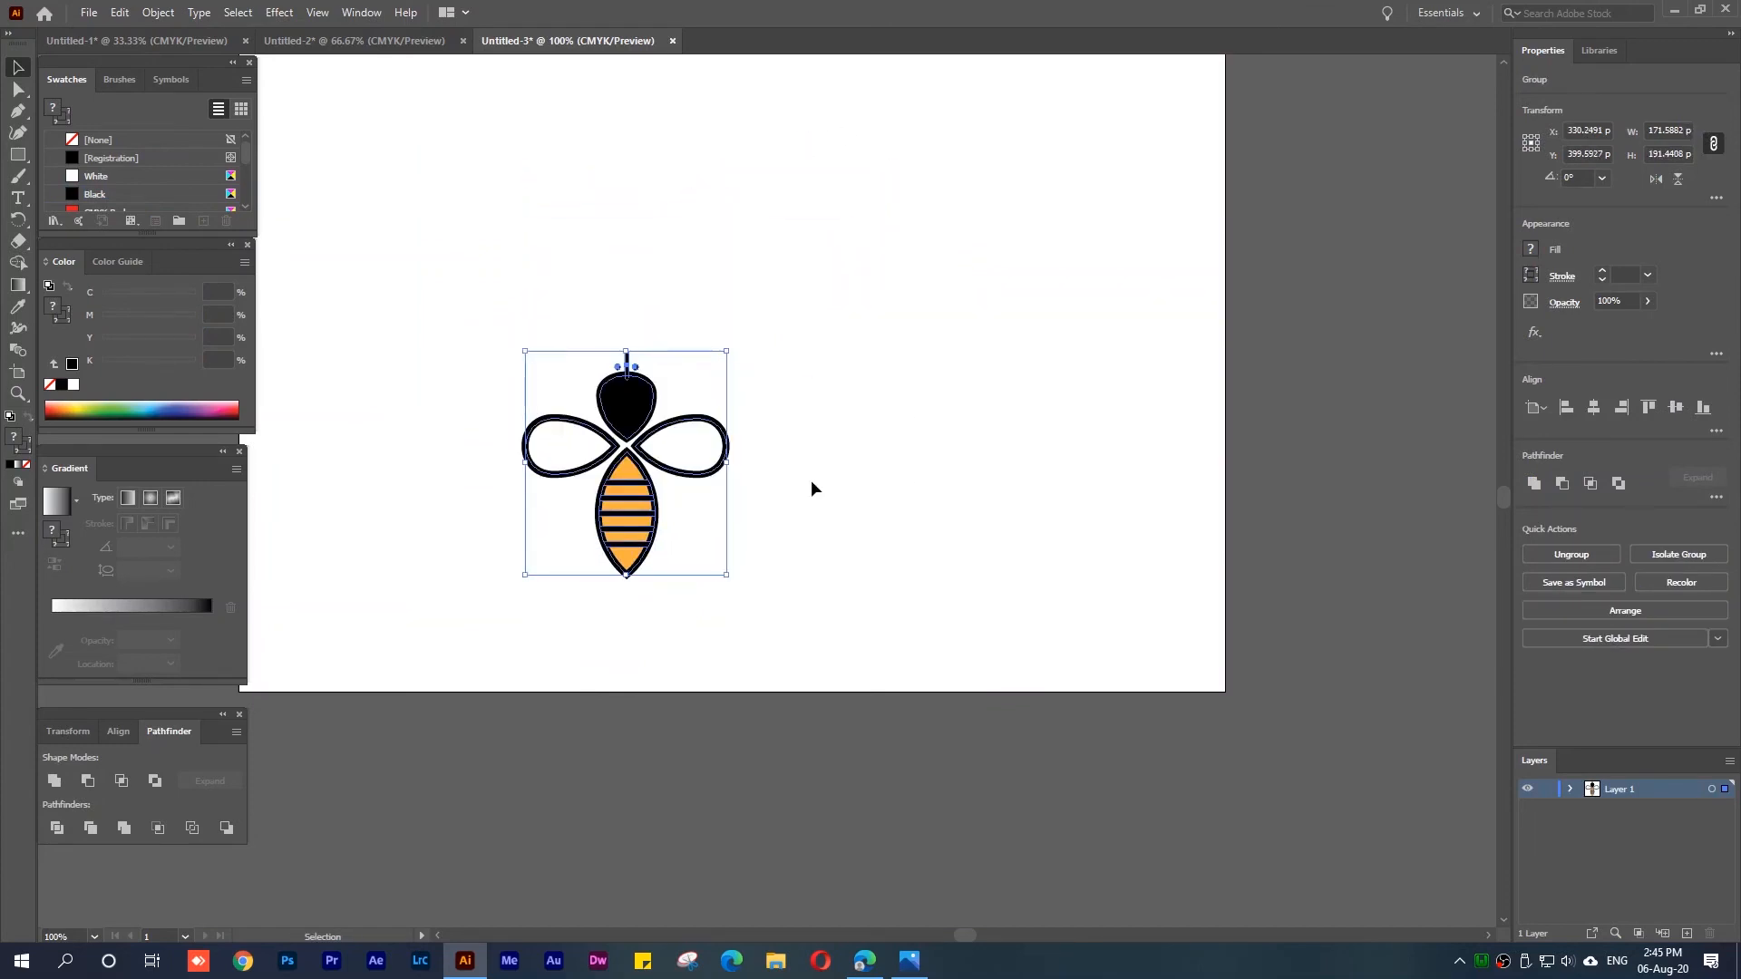
drag(643, 408, 687, 247)
click(1069, 314)
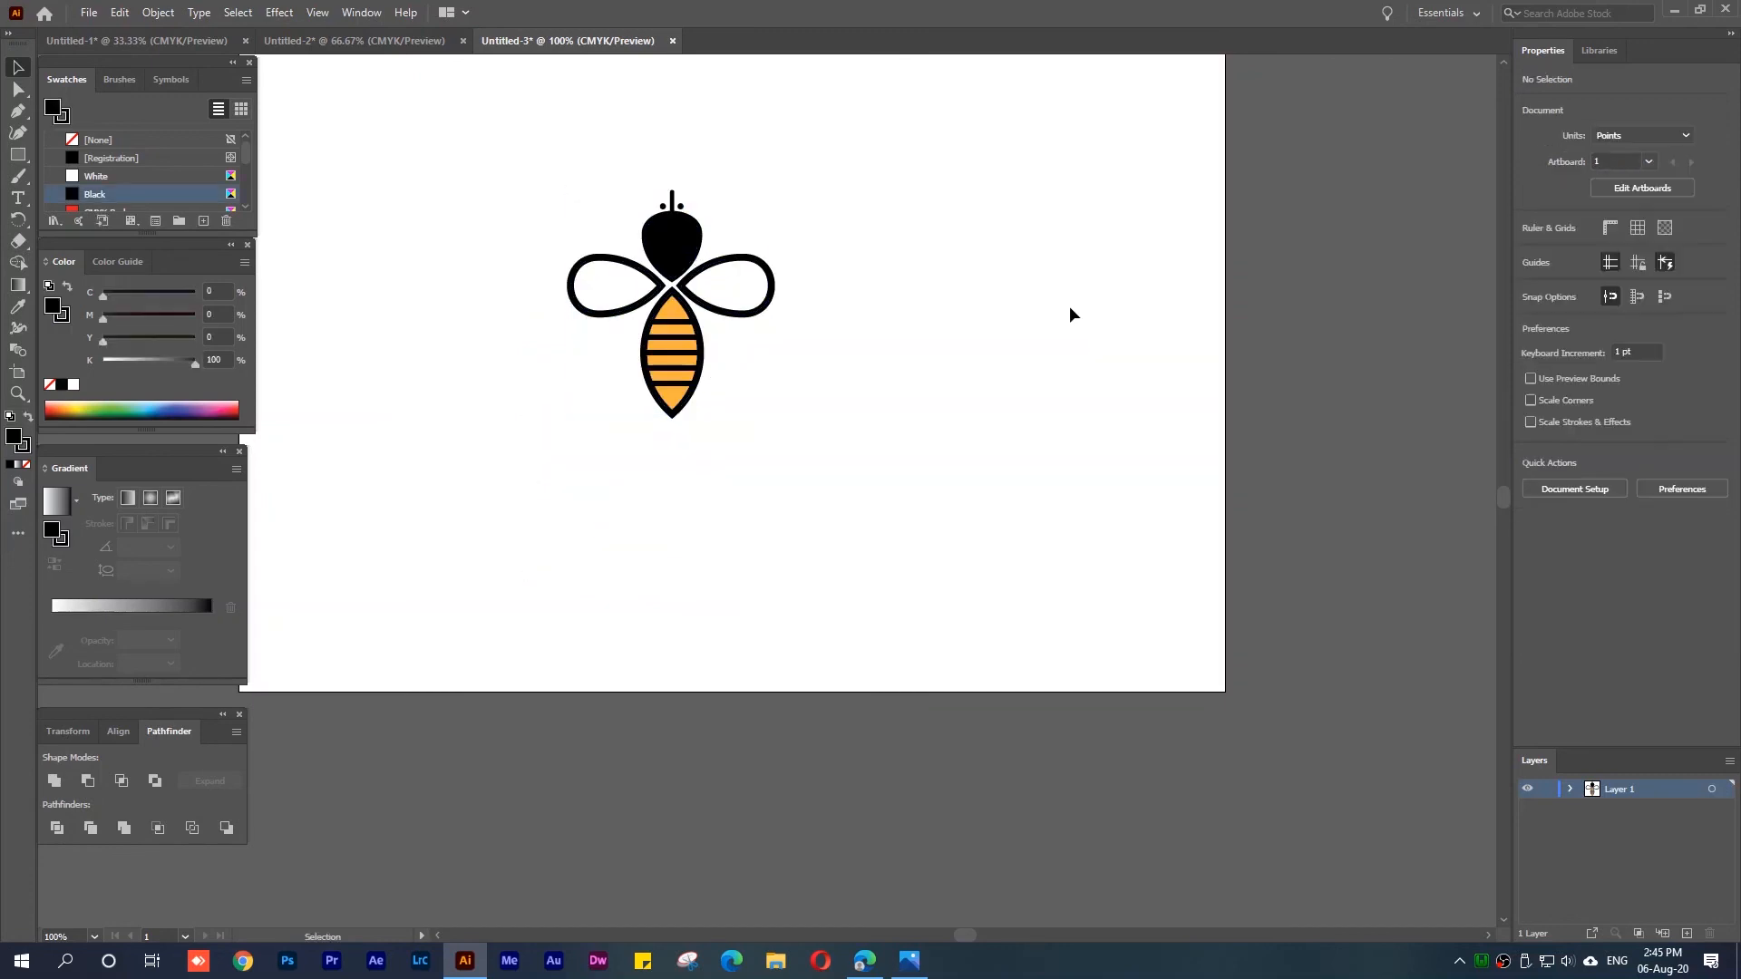
scroll(792, 333, up, 2)
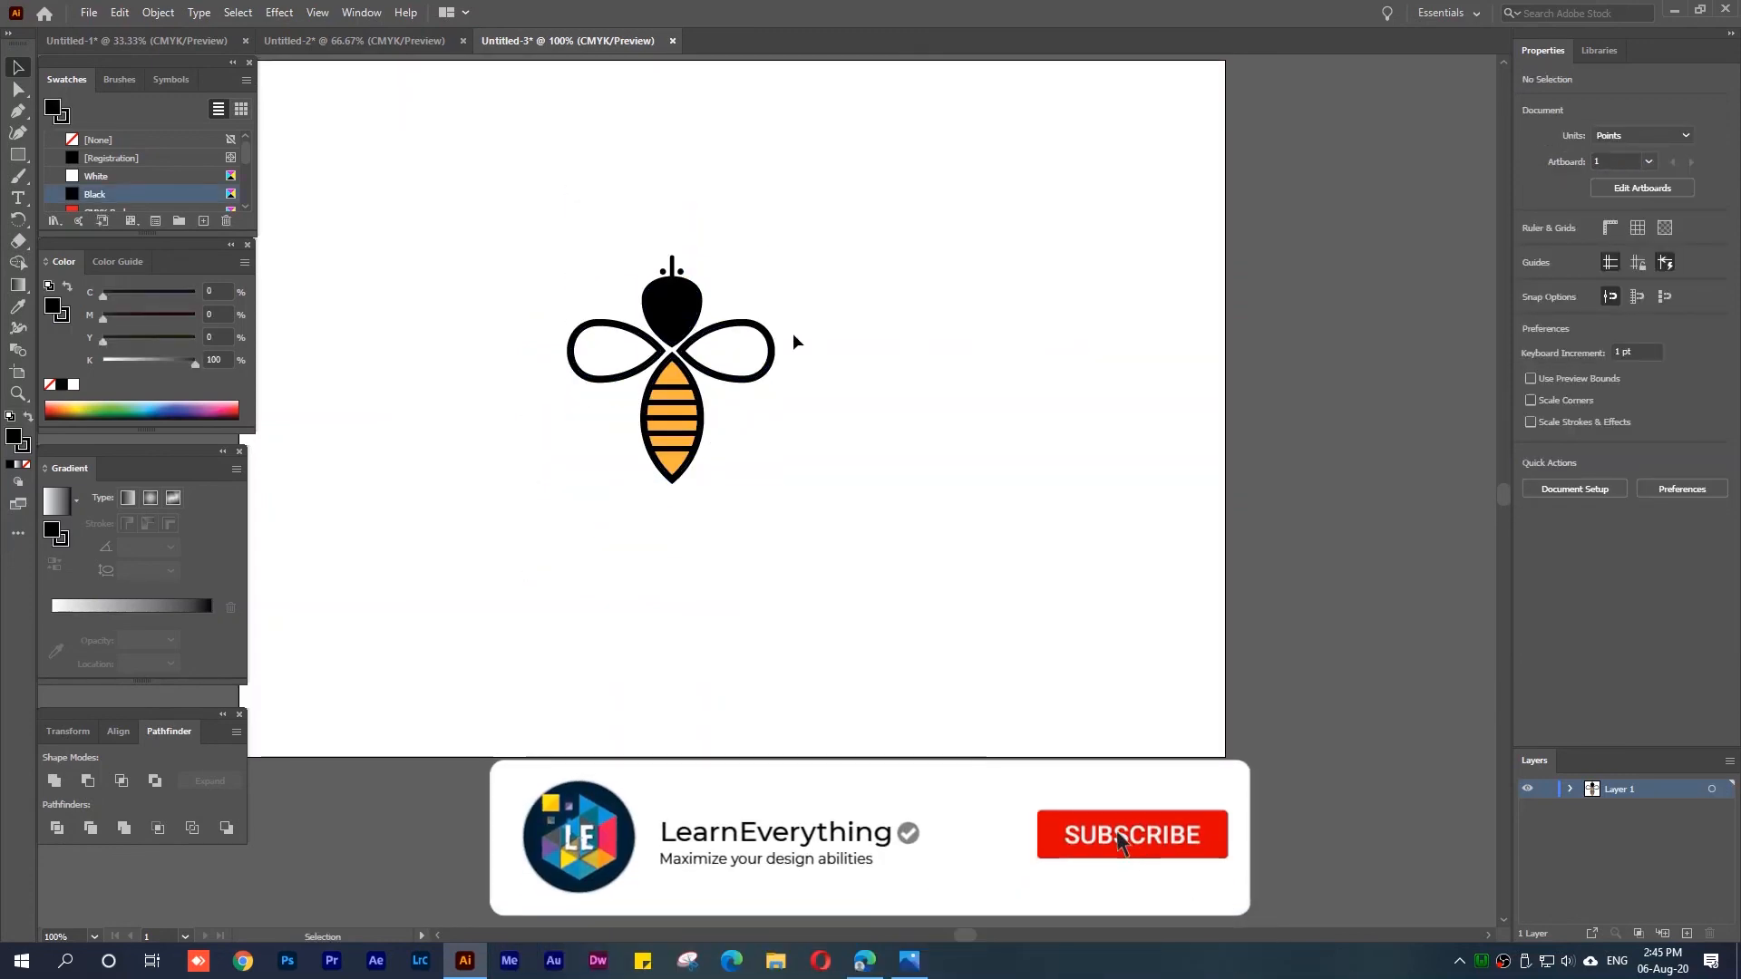
scroll(791, 341, down, 2)
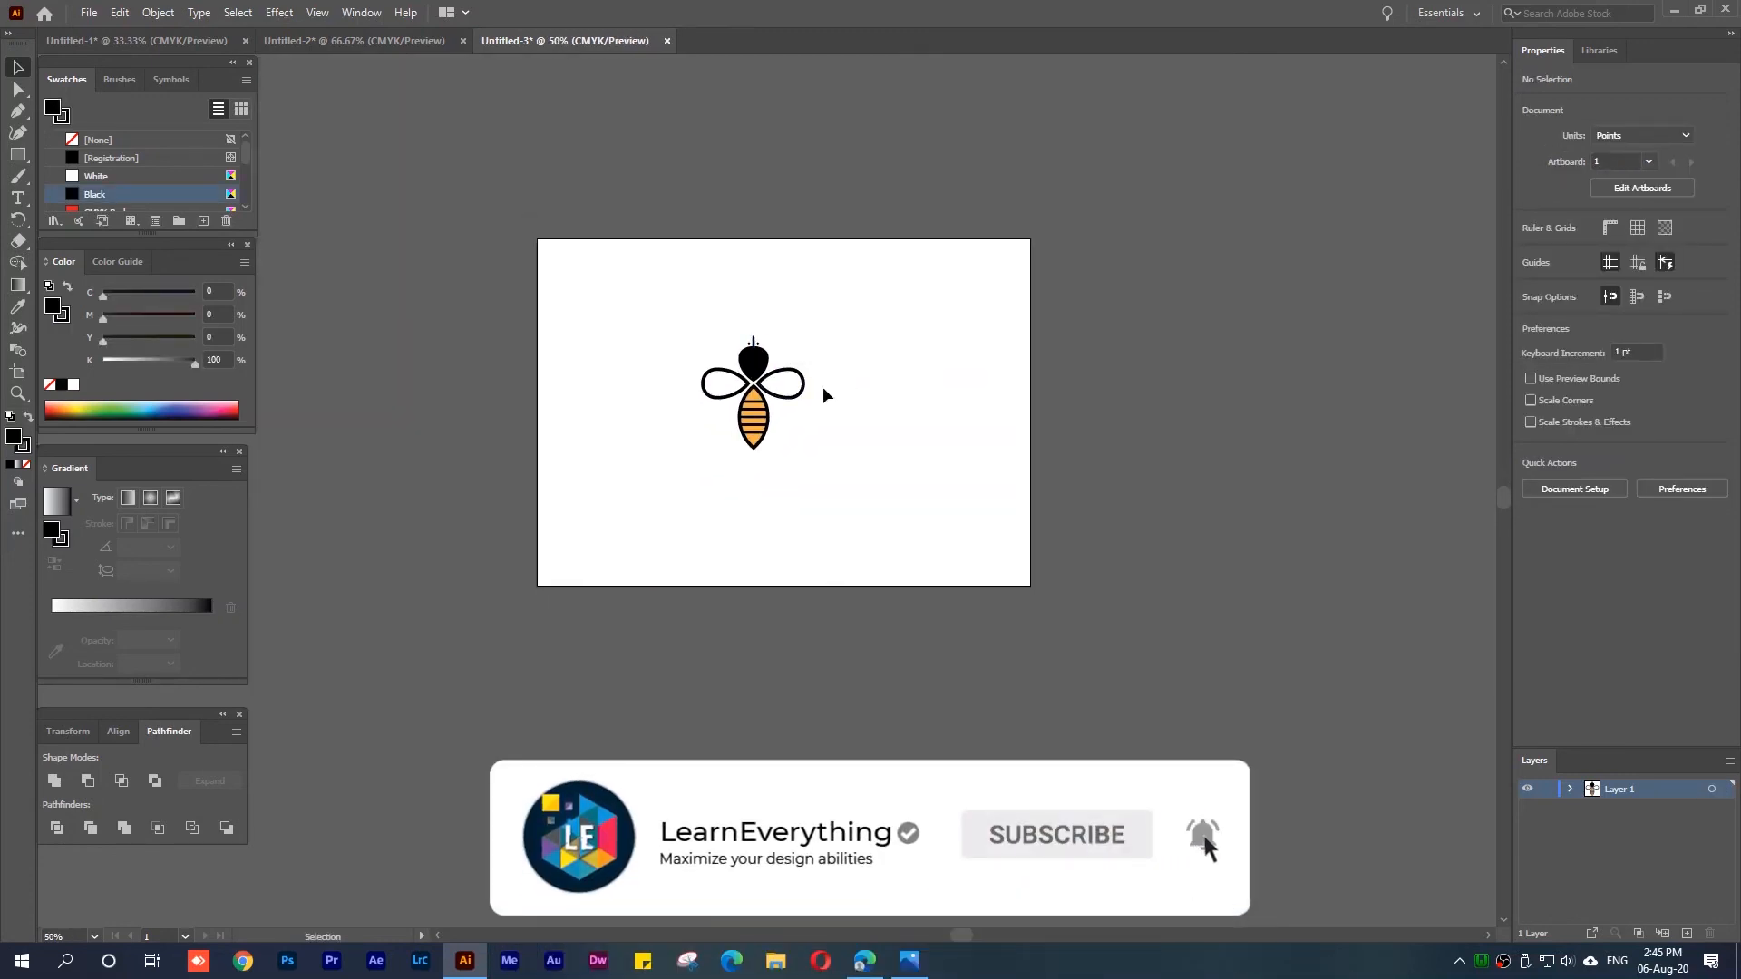
scroll(708, 359, up, 2)
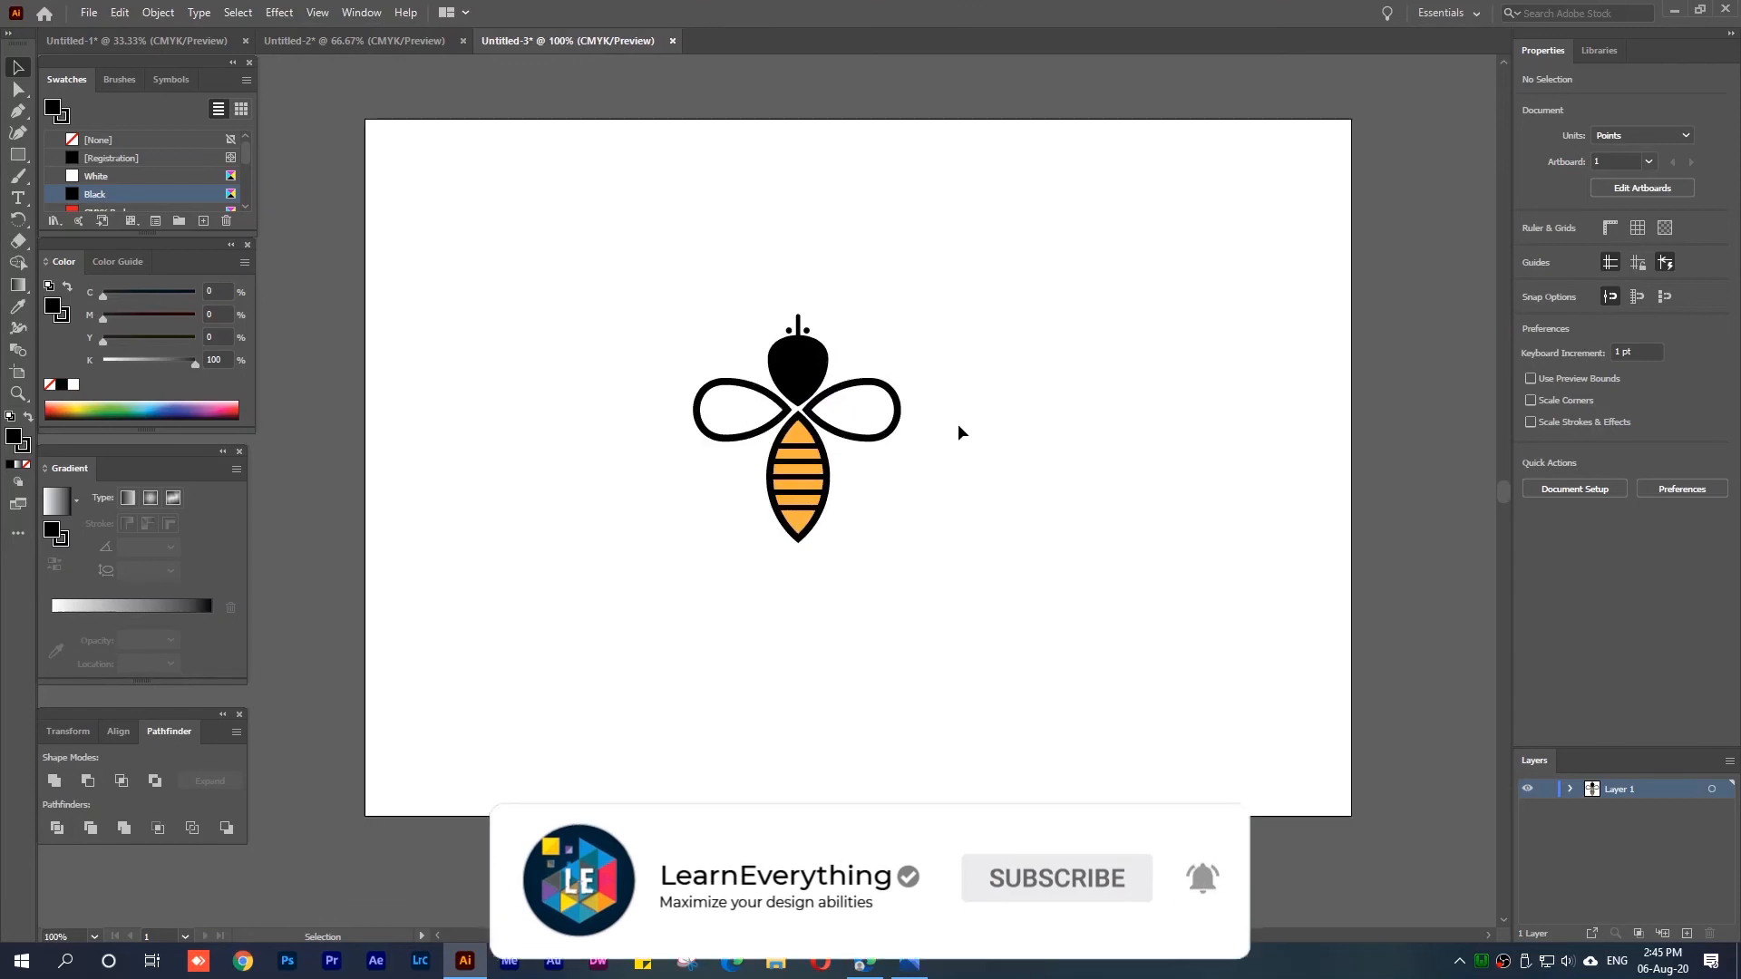